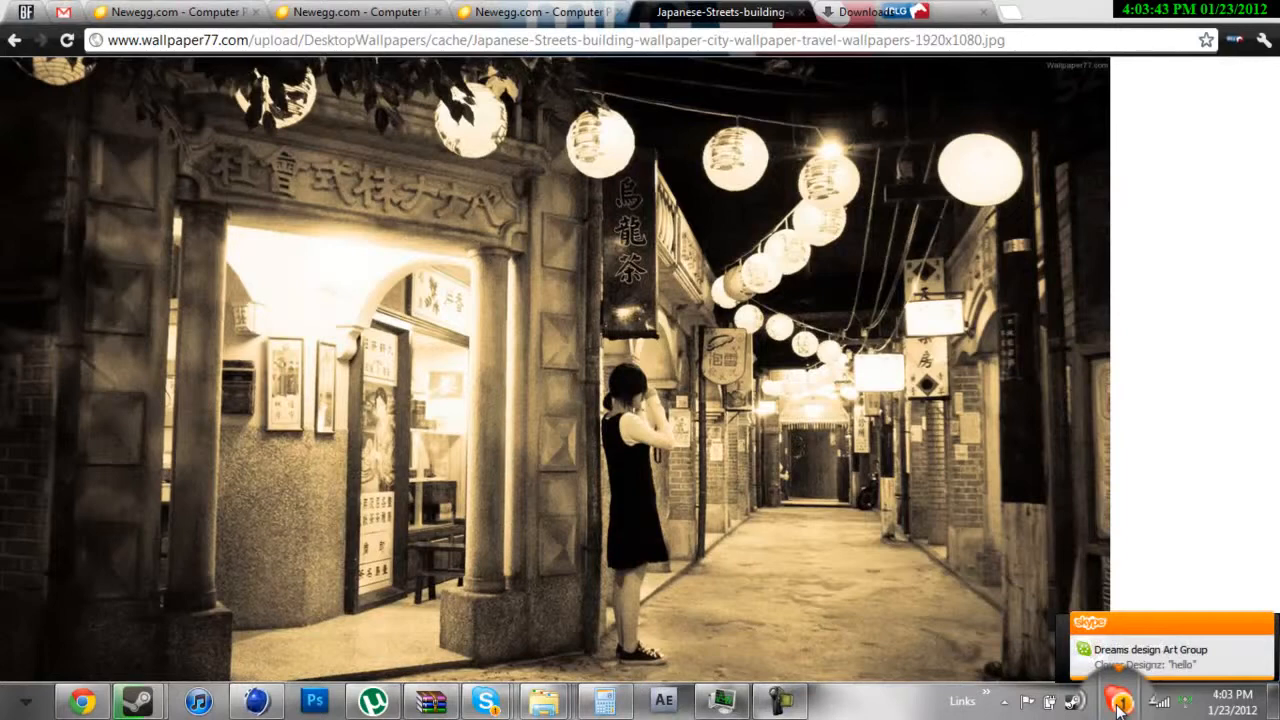
{"action": "left_click", "coordinate": [1120, 655]}
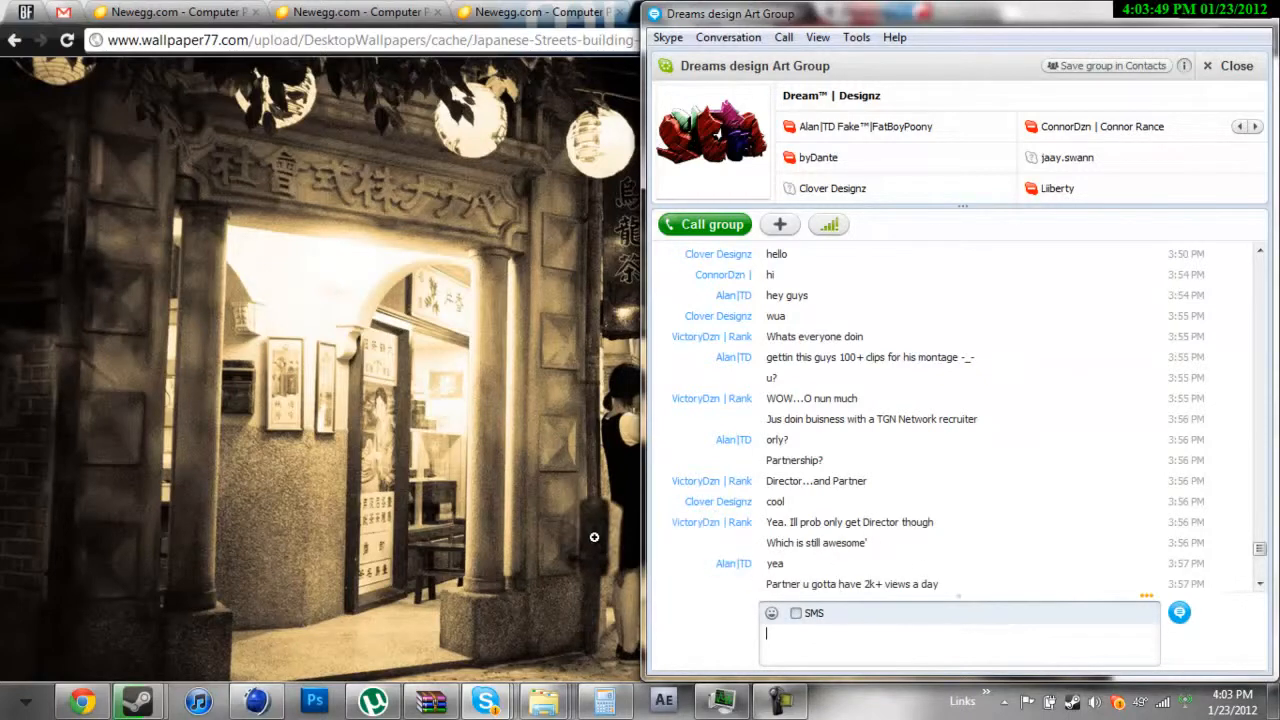
{"action": "left_click", "coordinate": [587, 532]}
{"action": "left_click", "coordinate": [587, 532]}
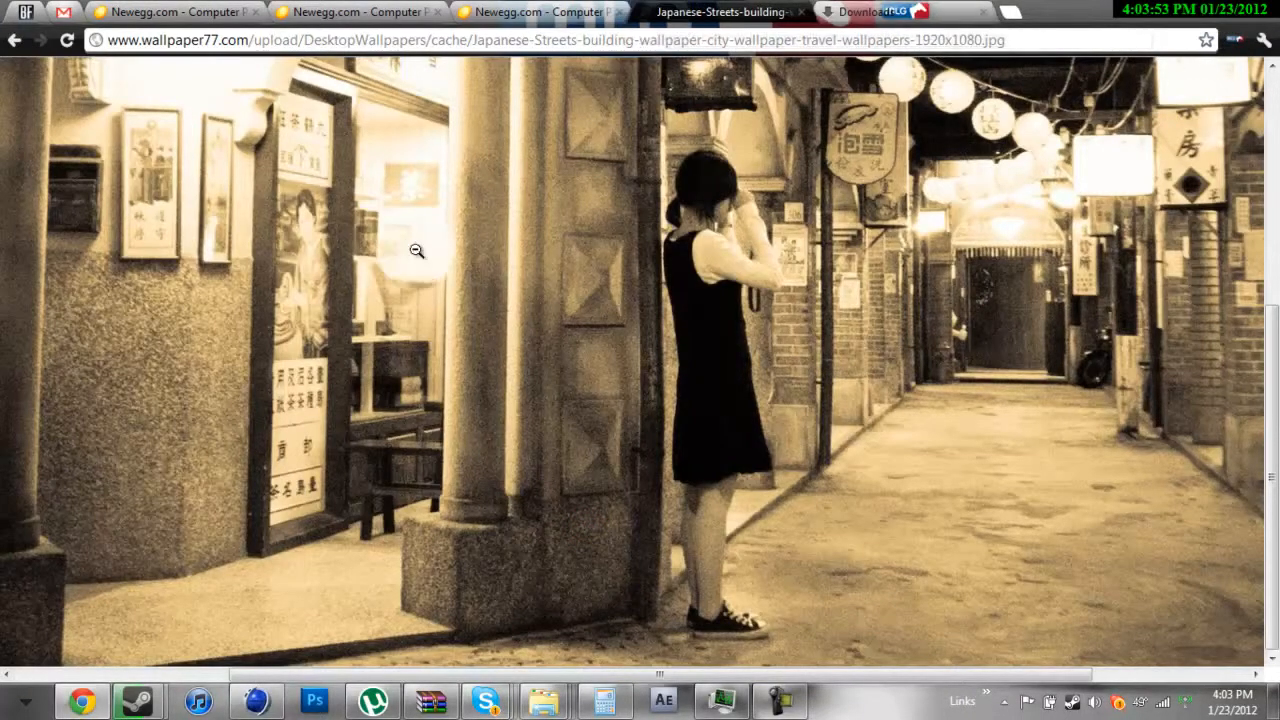
{"action": "left_click", "coordinate": [254, 706]}
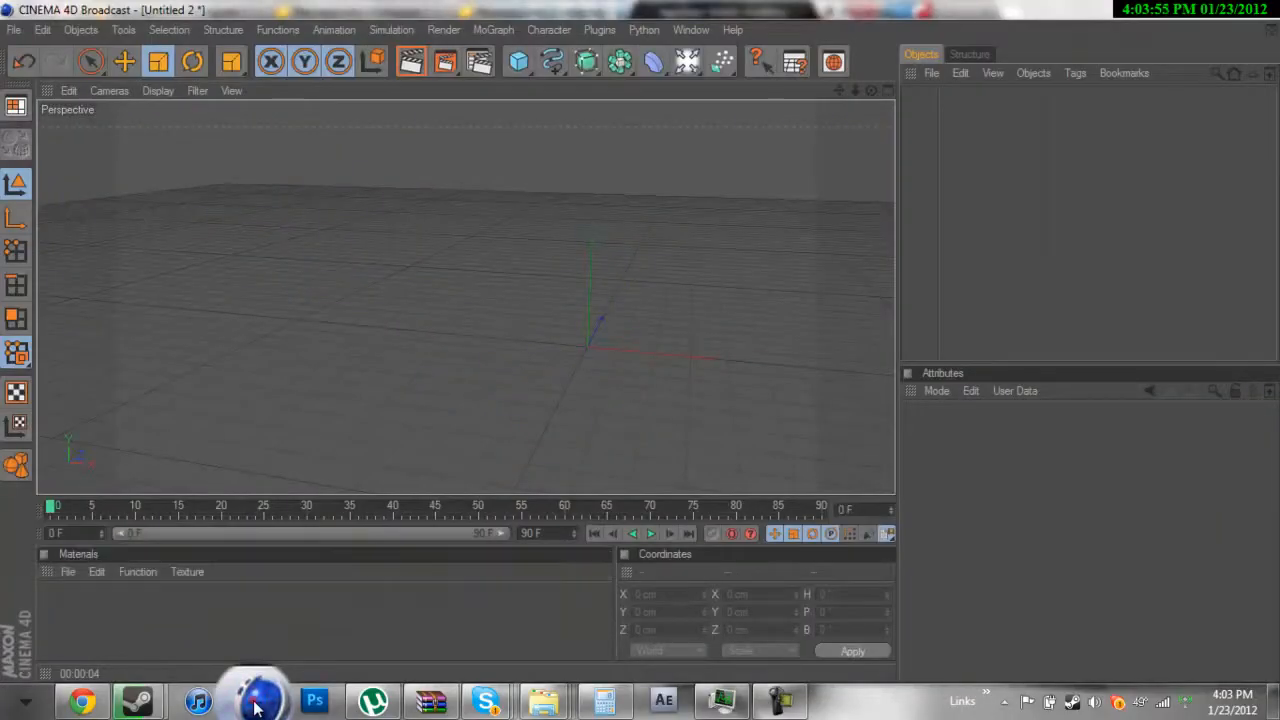
{"action": "left_click", "coordinate": [254, 706]}
{"action": "left_click", "coordinate": [745, 276]}
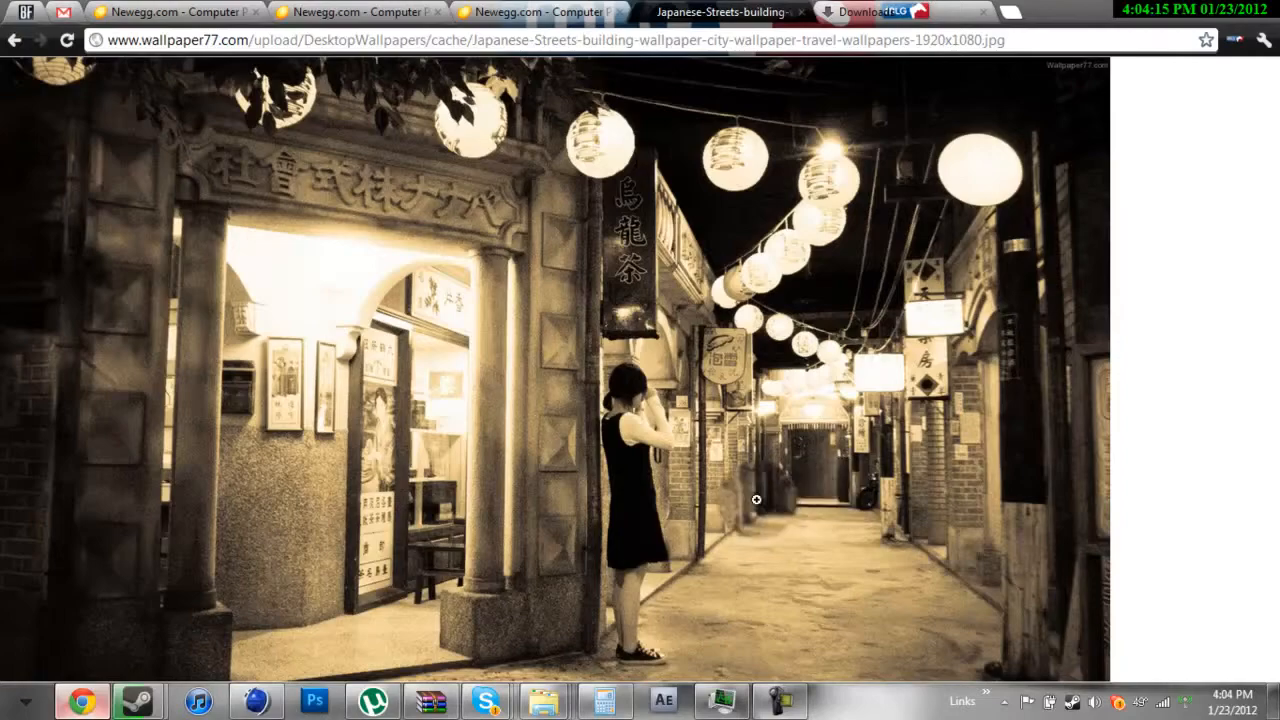
- Switch to CINEMA 4D and create a new, empty project
{"action": "left_click", "coordinate": [257, 702]}
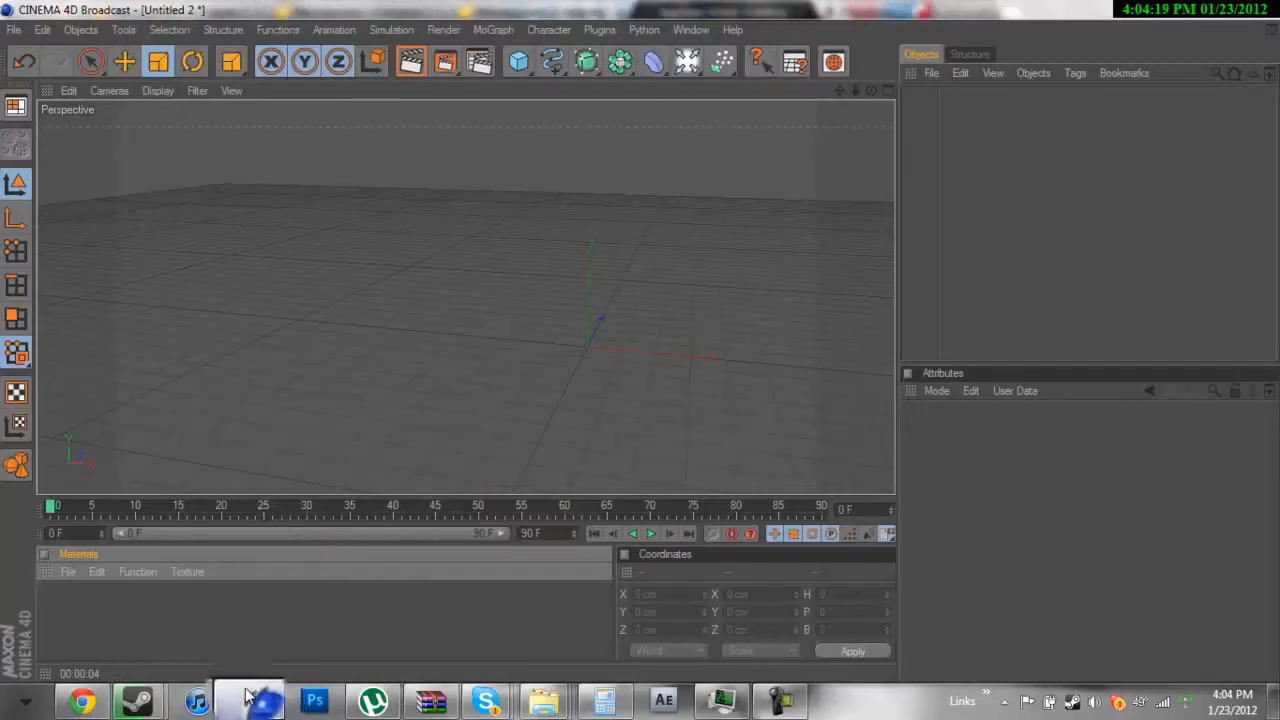
{"action": "left_click", "coordinate": [140, 66]}
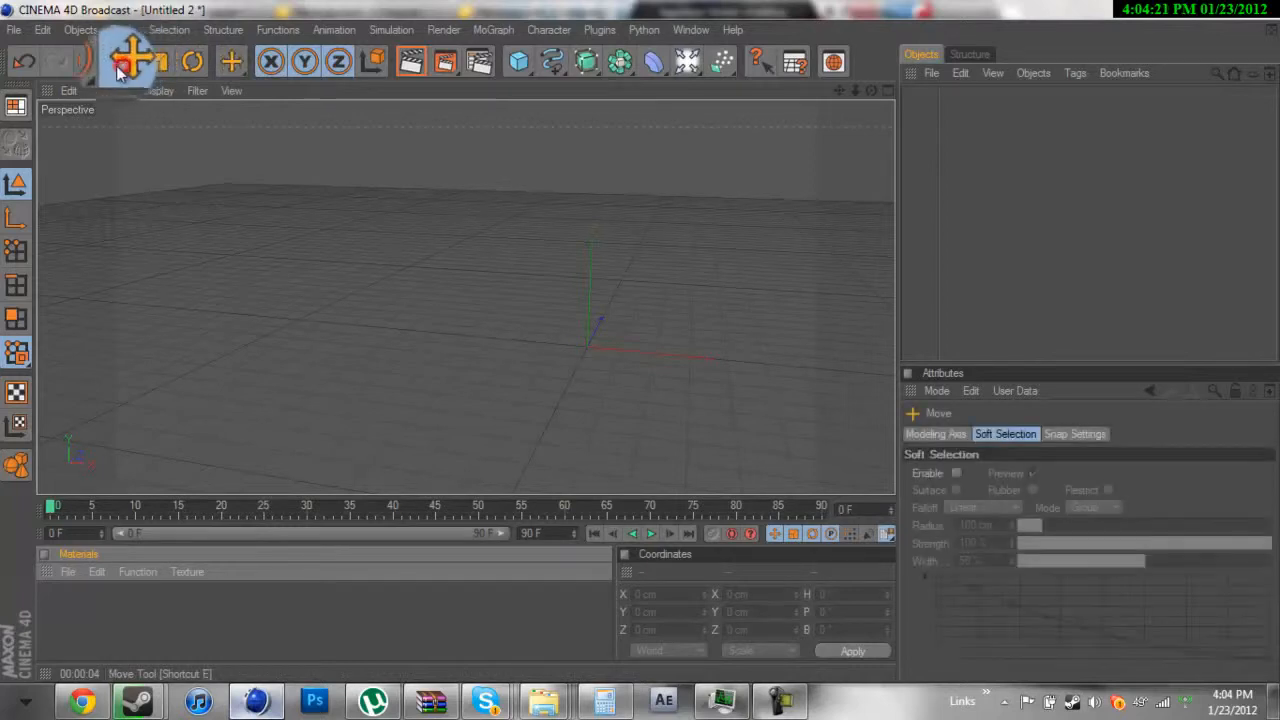
{"action": "left_click", "coordinate": [40, 29]}
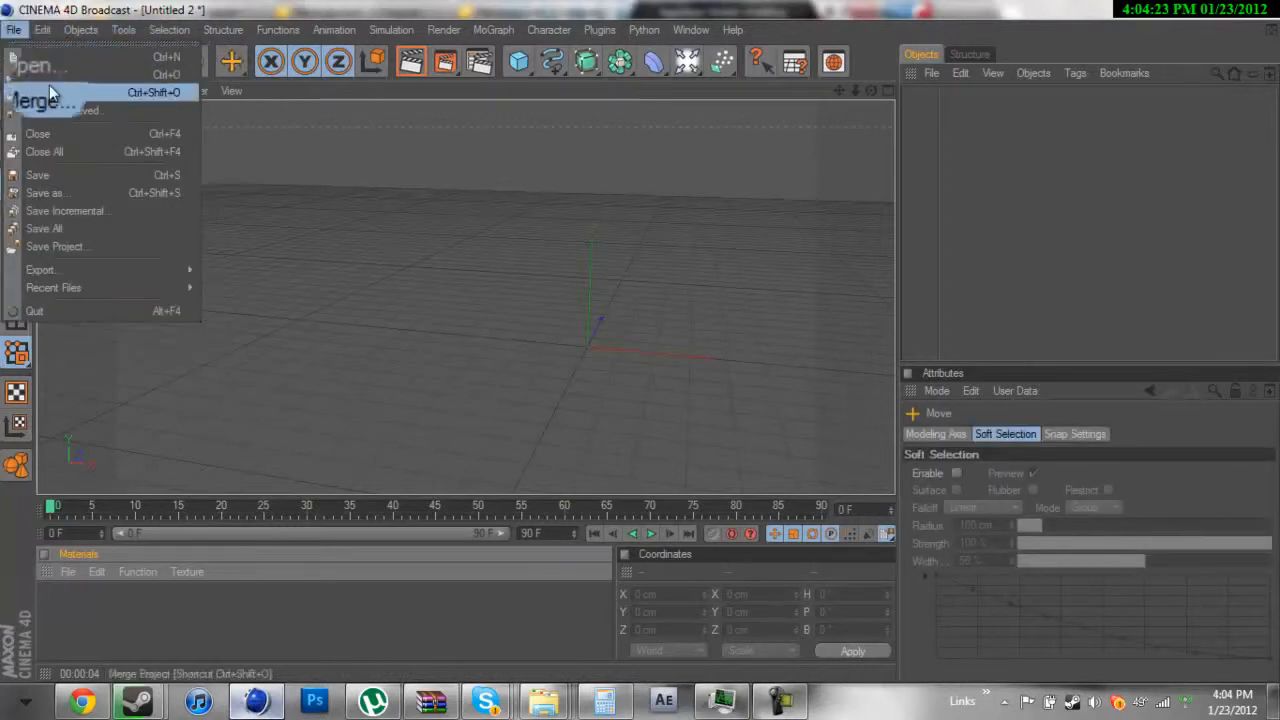
{"action": "left_click", "coordinate": [116, 8]}
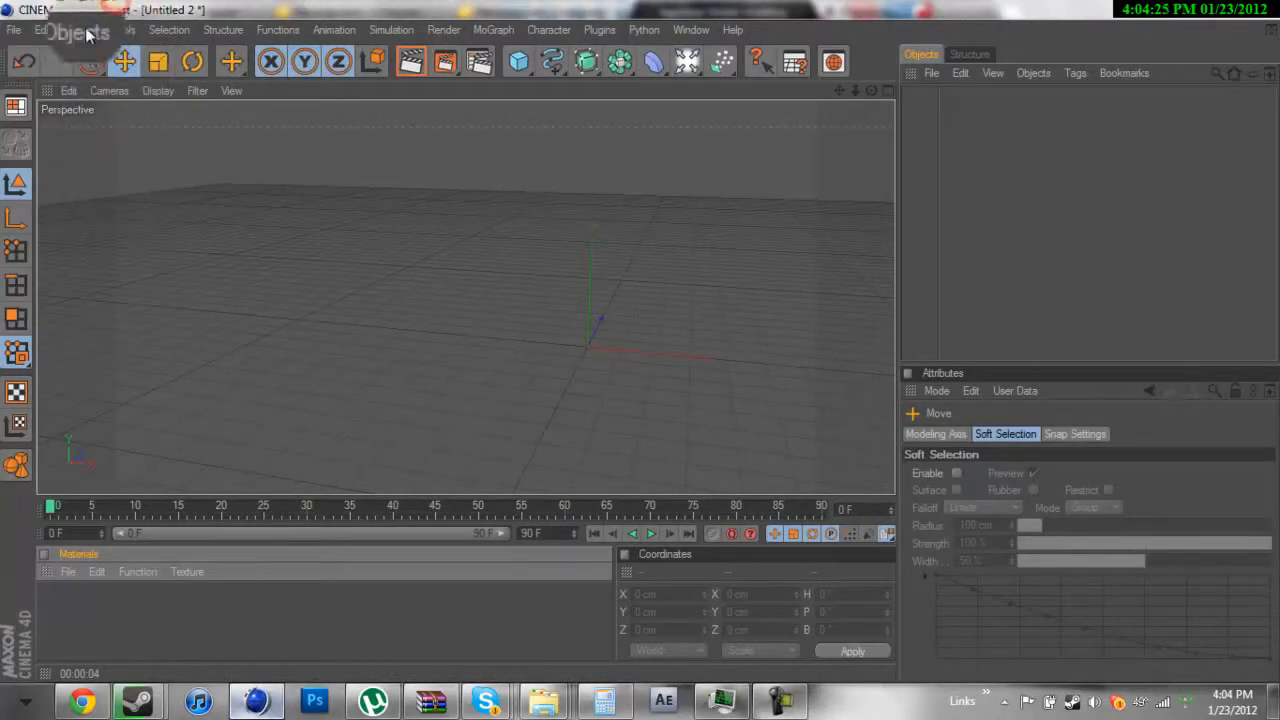
{"action": "left_click", "coordinate": [14, 29]}
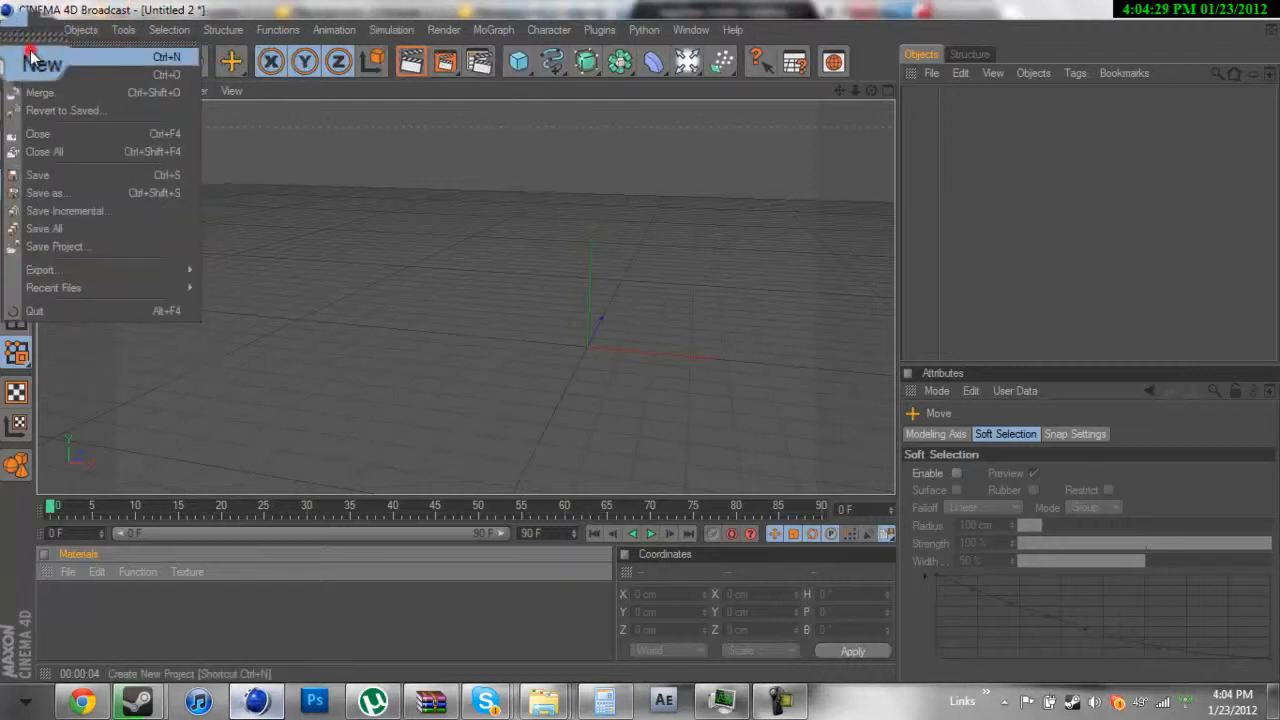
{"action": "left_click", "coordinate": [30, 52]}
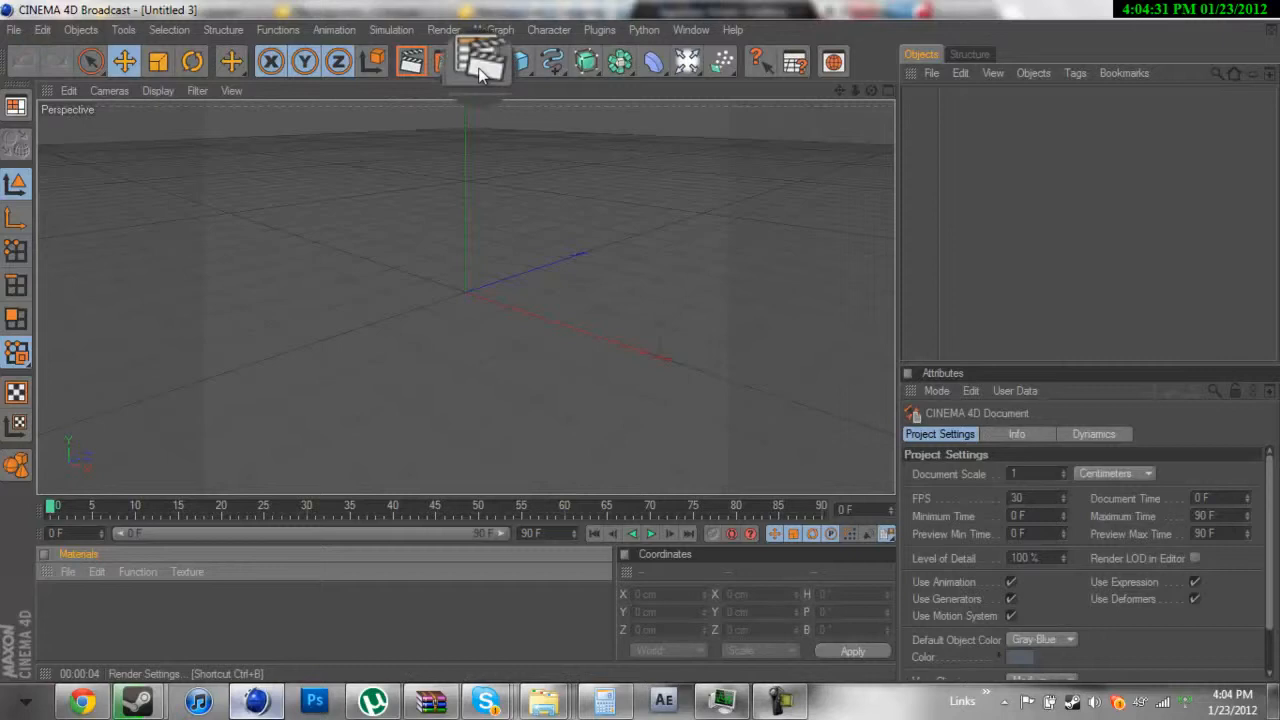
- Set the render output size to 1920 by 1080 pixels in the render settings
{"action": "left_click", "coordinate": [480, 64]}
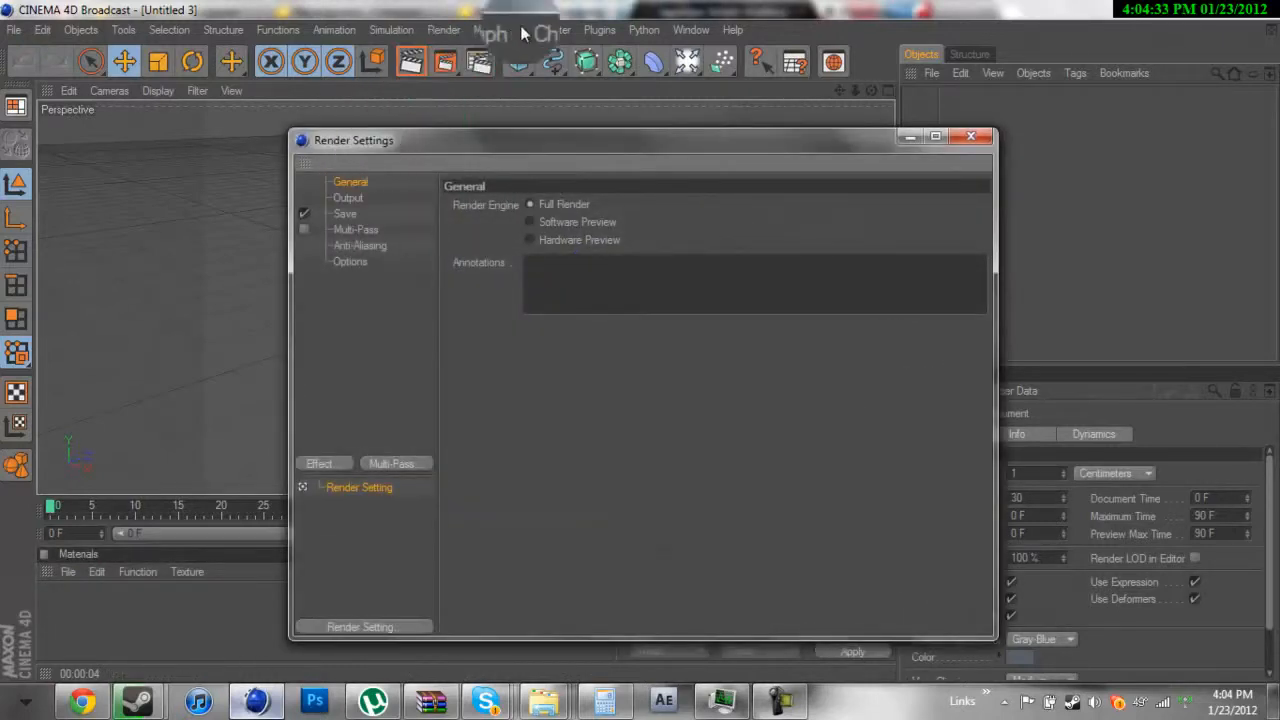
{"action": "left_click", "coordinate": [346, 199]}
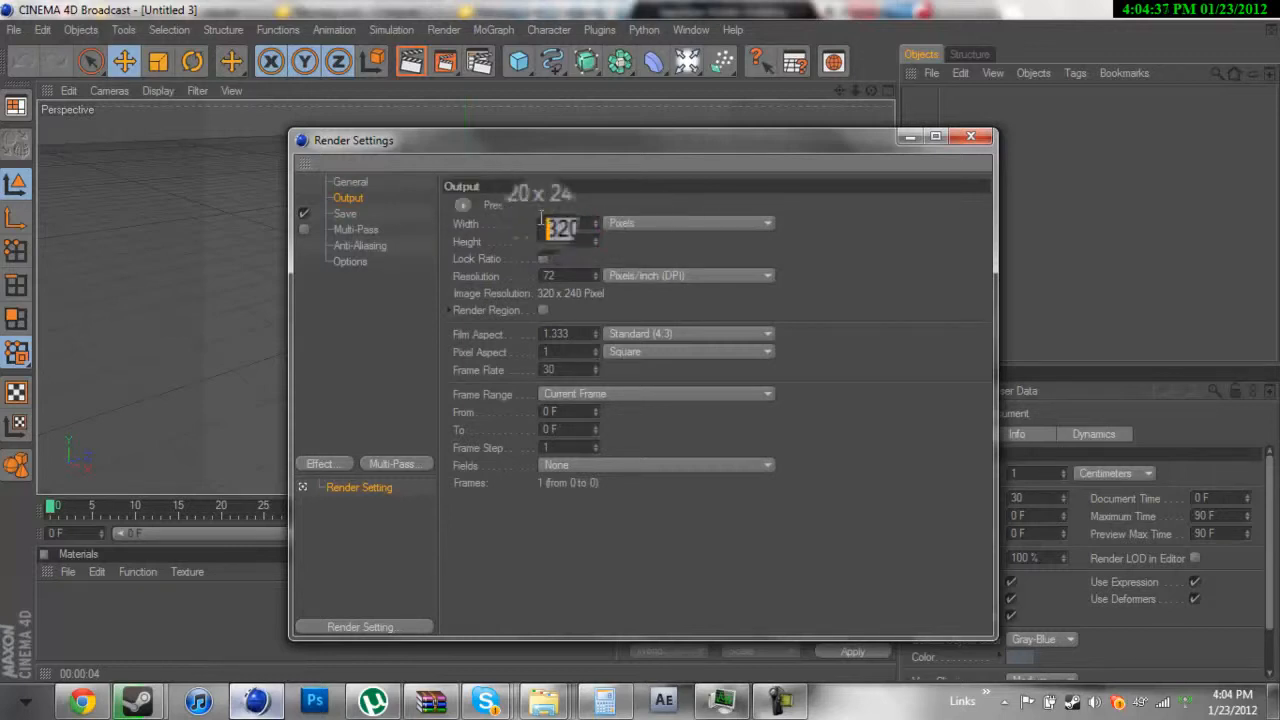
{"action": "type", "text": "1920"}
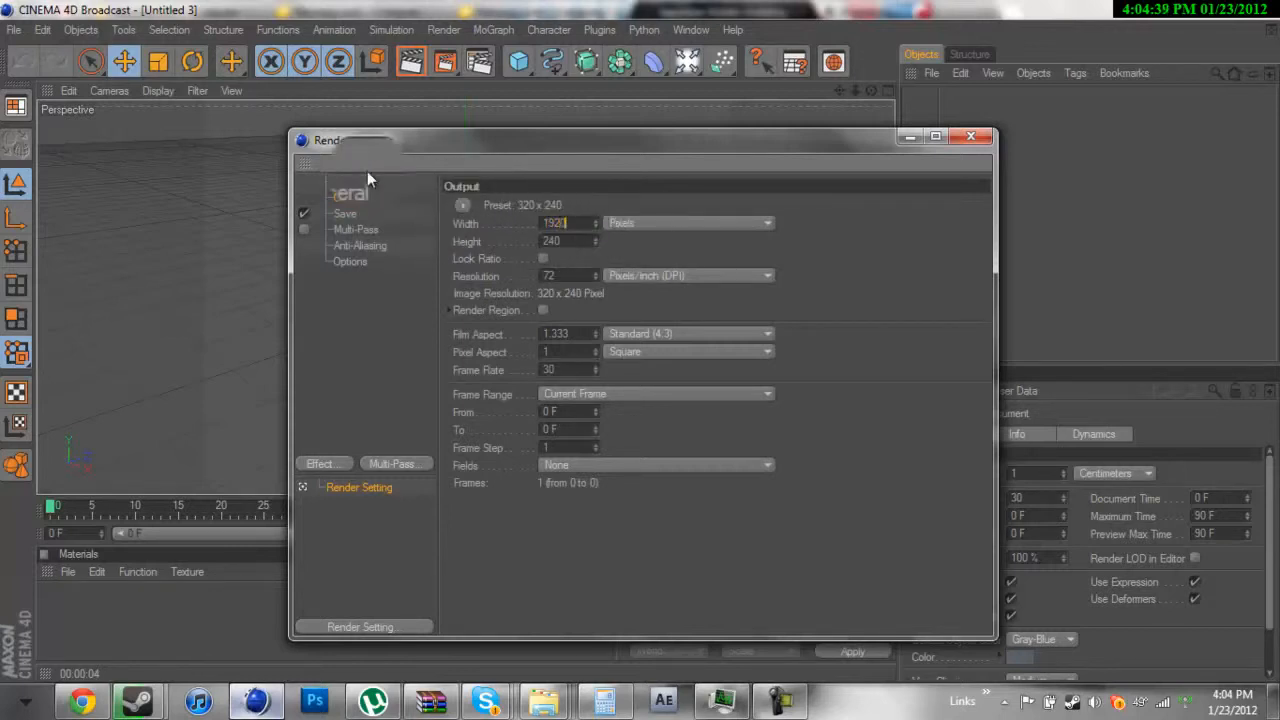
{"action": "key", "text": "Tab"}
{"action": "type", "text": "1"}
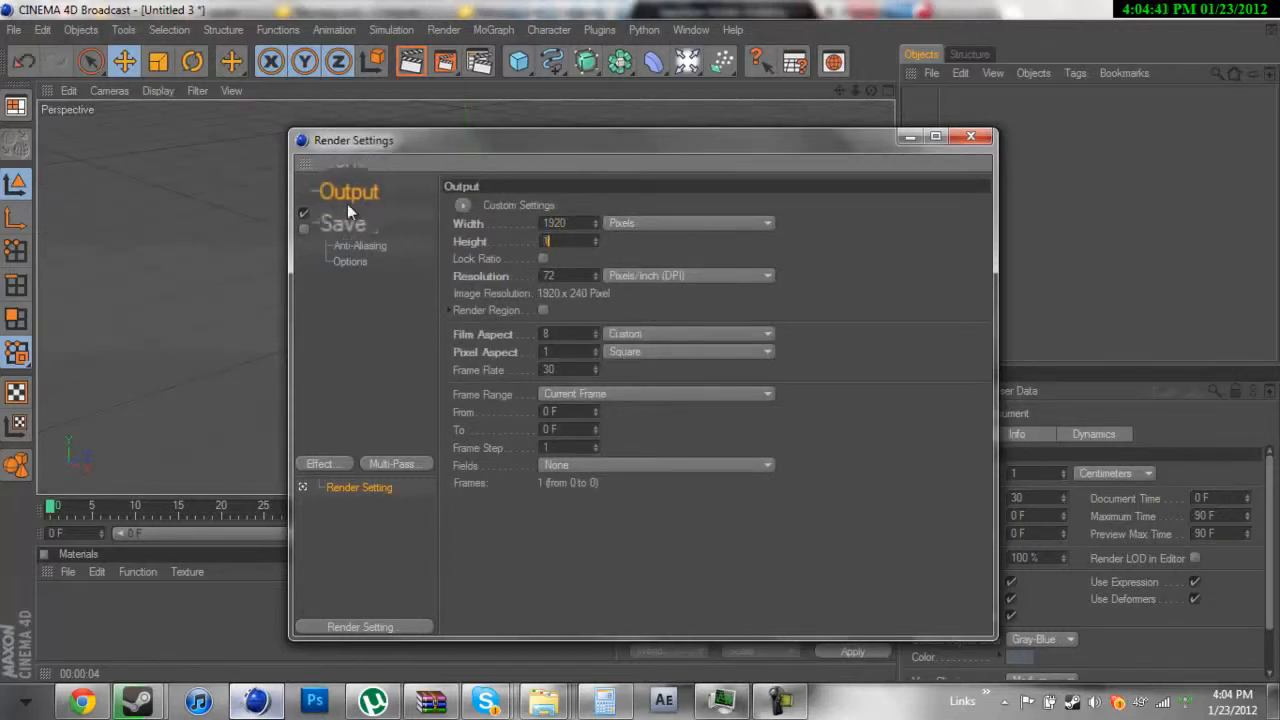
{"action": "type", "text": "080"}
{"action": "left_click", "coordinate": [782, 223]}
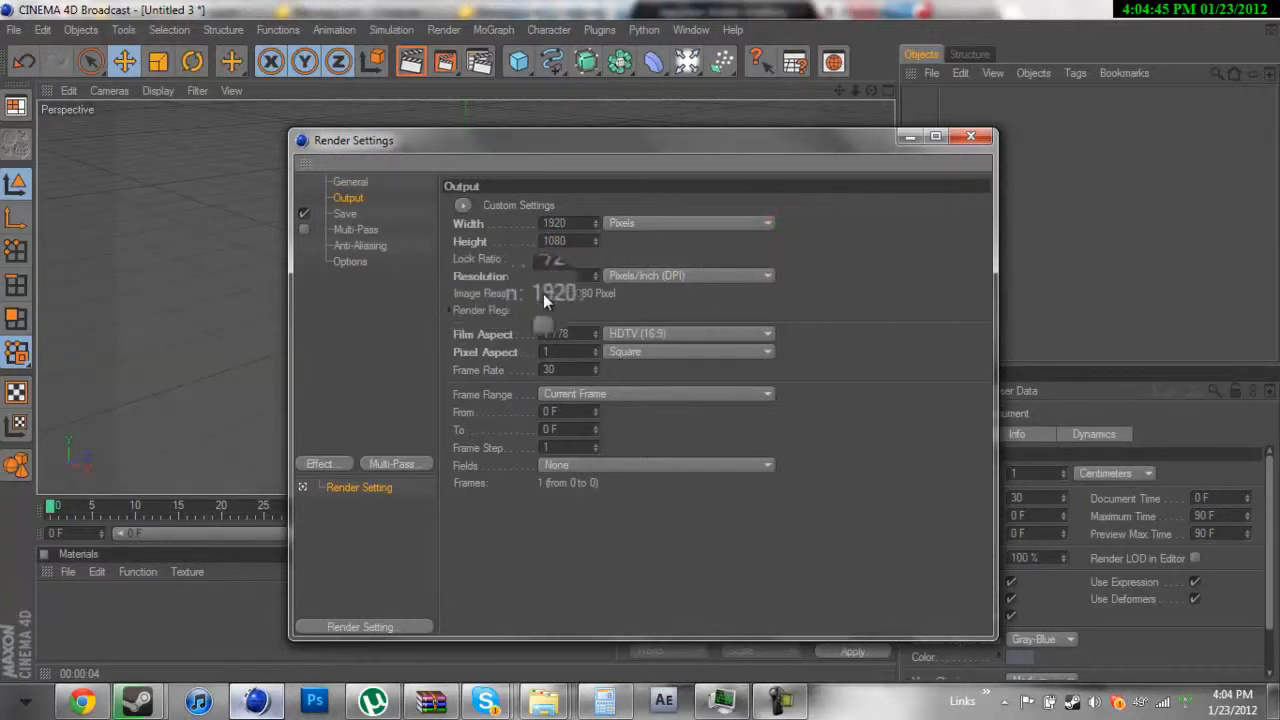
- Set the rendered image to save in JPEG format on the Desktop under the file name TUTS C4D
{"action": "left_click", "coordinate": [345, 216]}
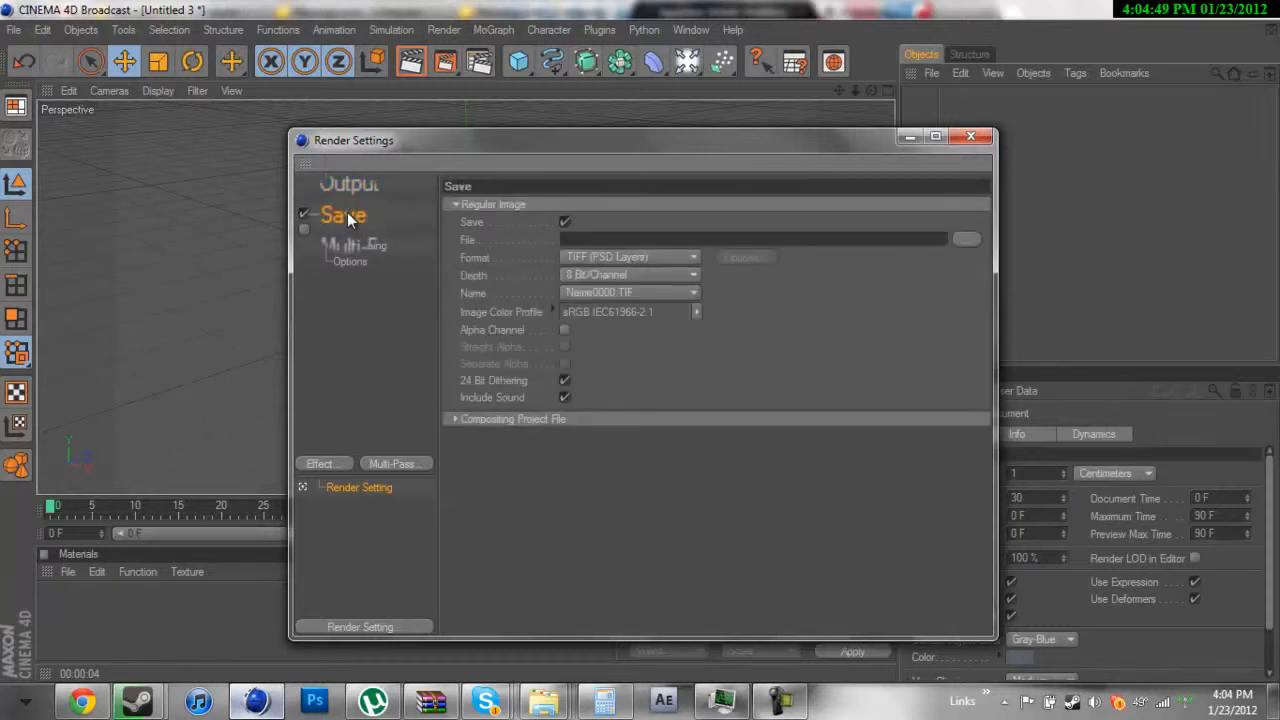
{"action": "left_click", "coordinate": [617, 257]}
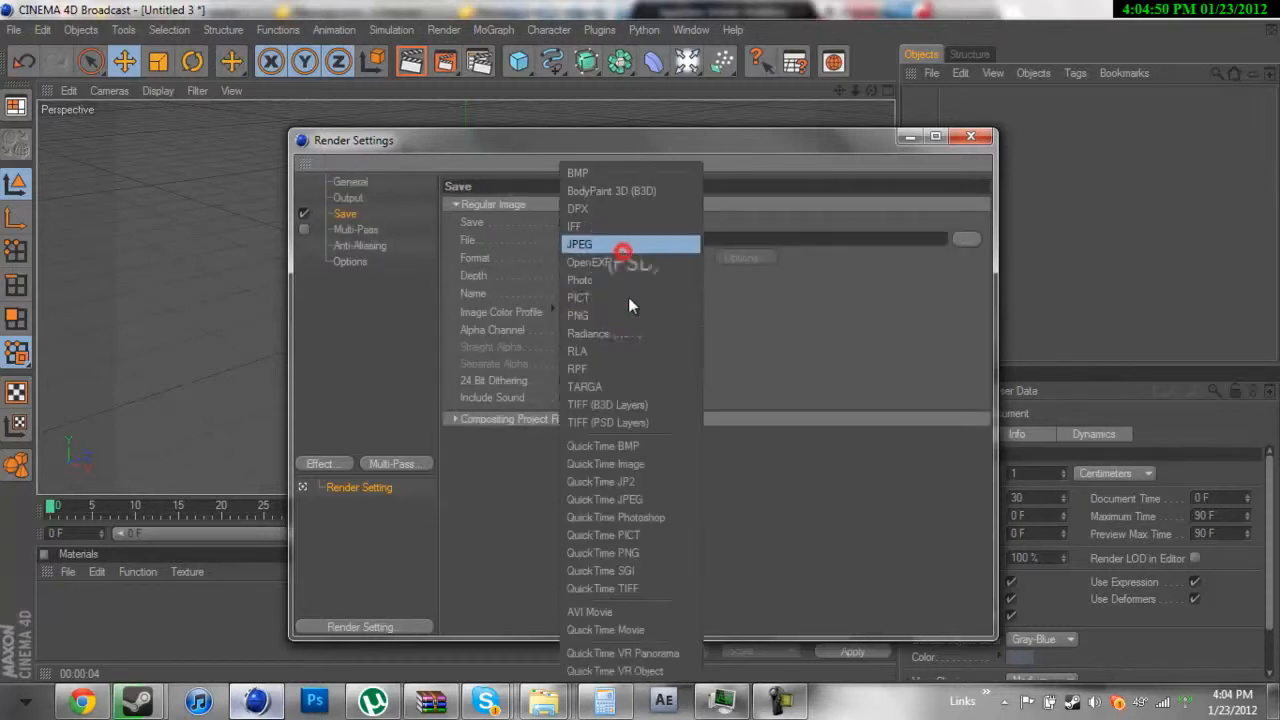
{"action": "left_click", "coordinate": [613, 246]}
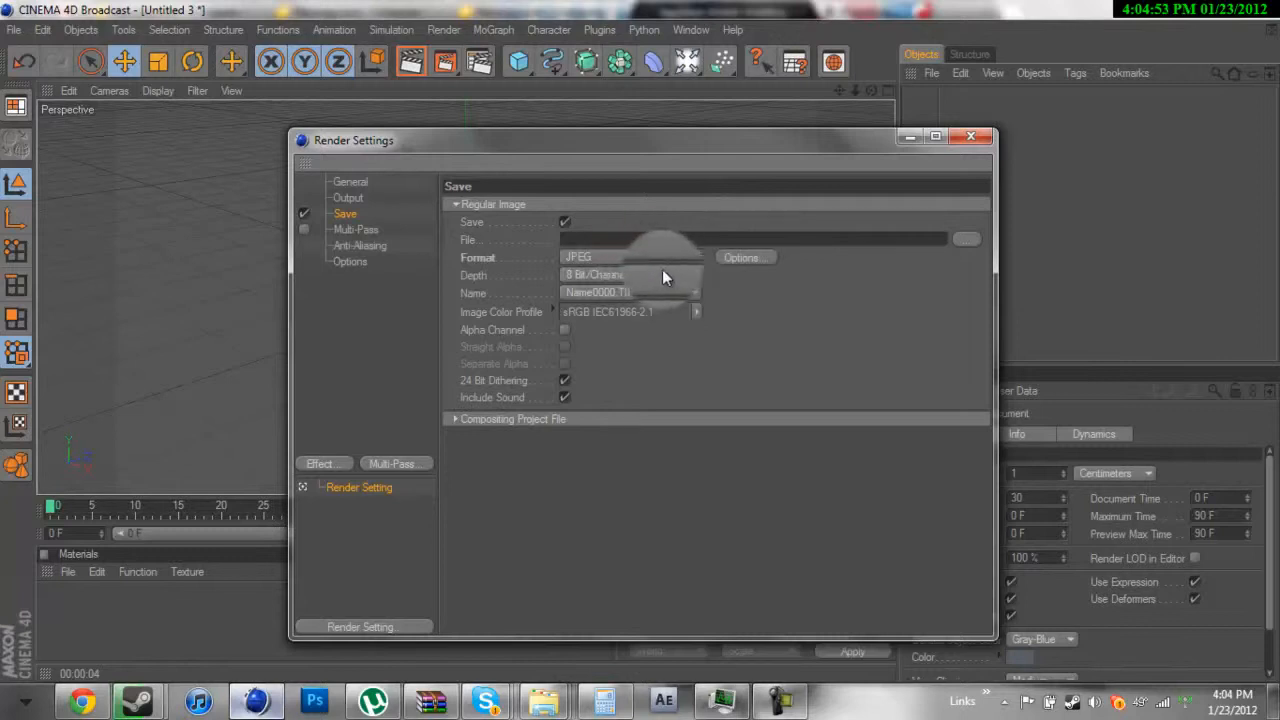
{"action": "left_click", "coordinate": [963, 241]}
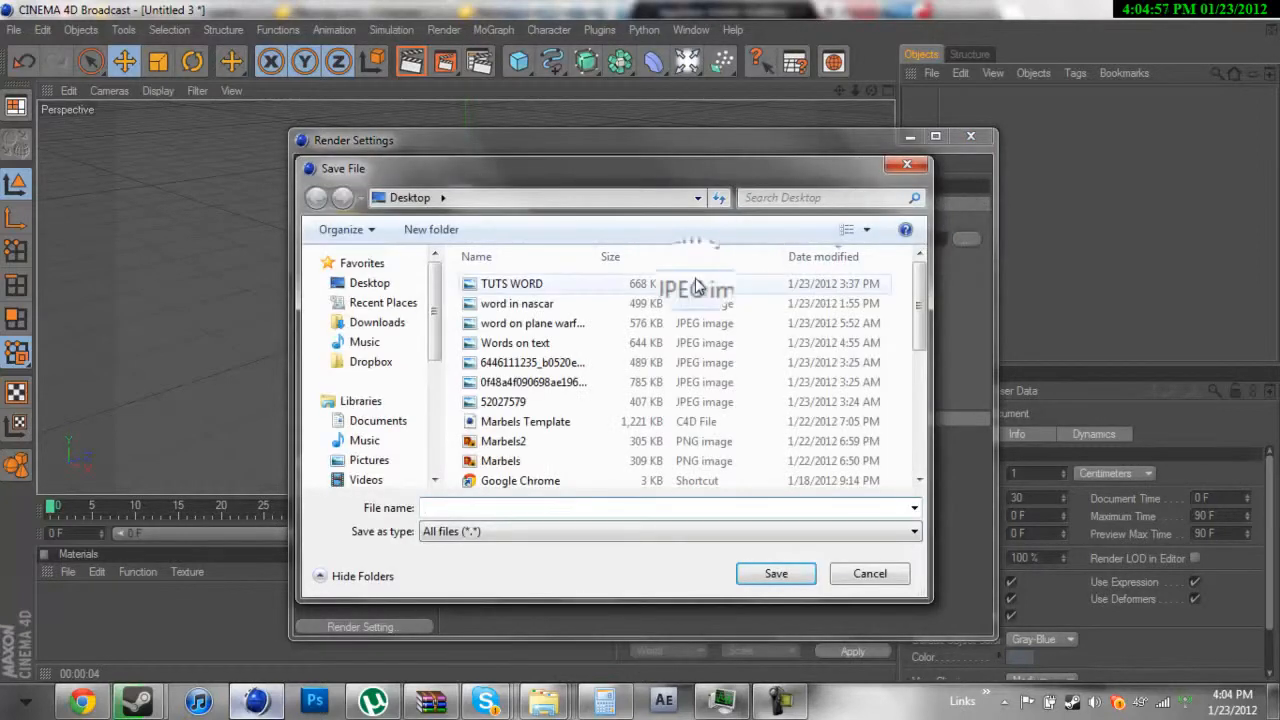
{"action": "type", "text": "TUTS "}
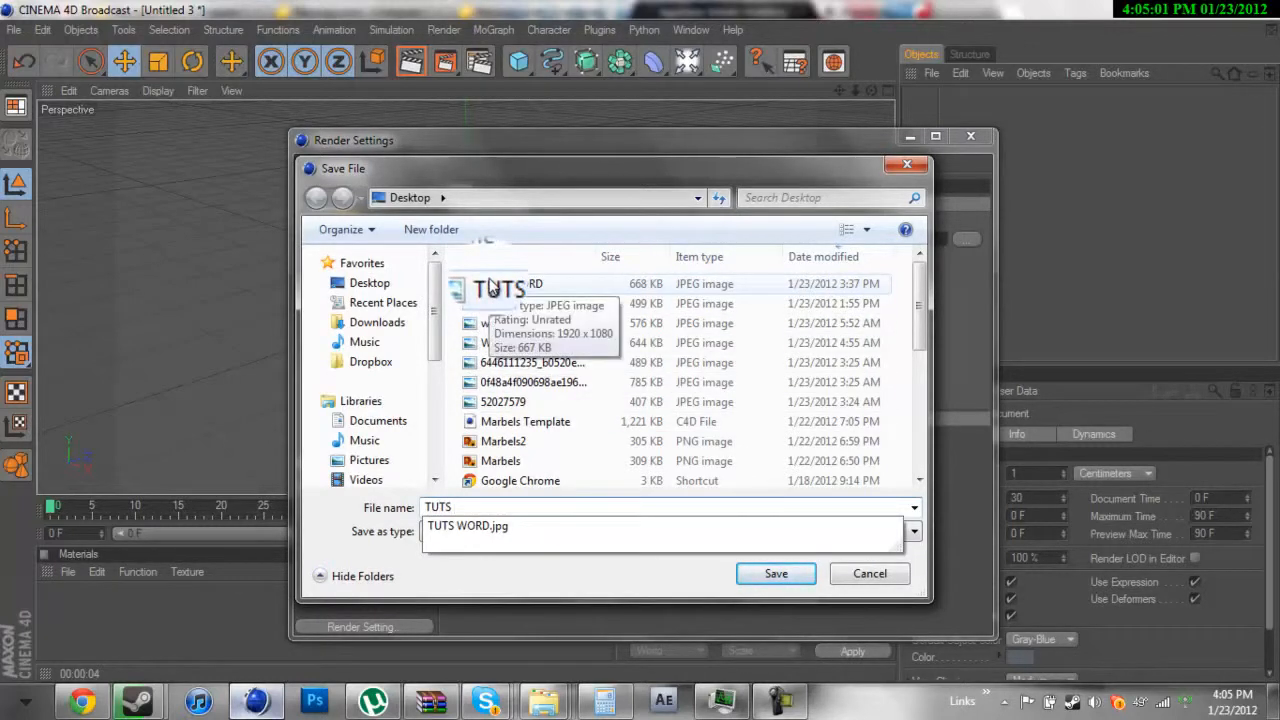
{"action": "type", "text": "C4D"}
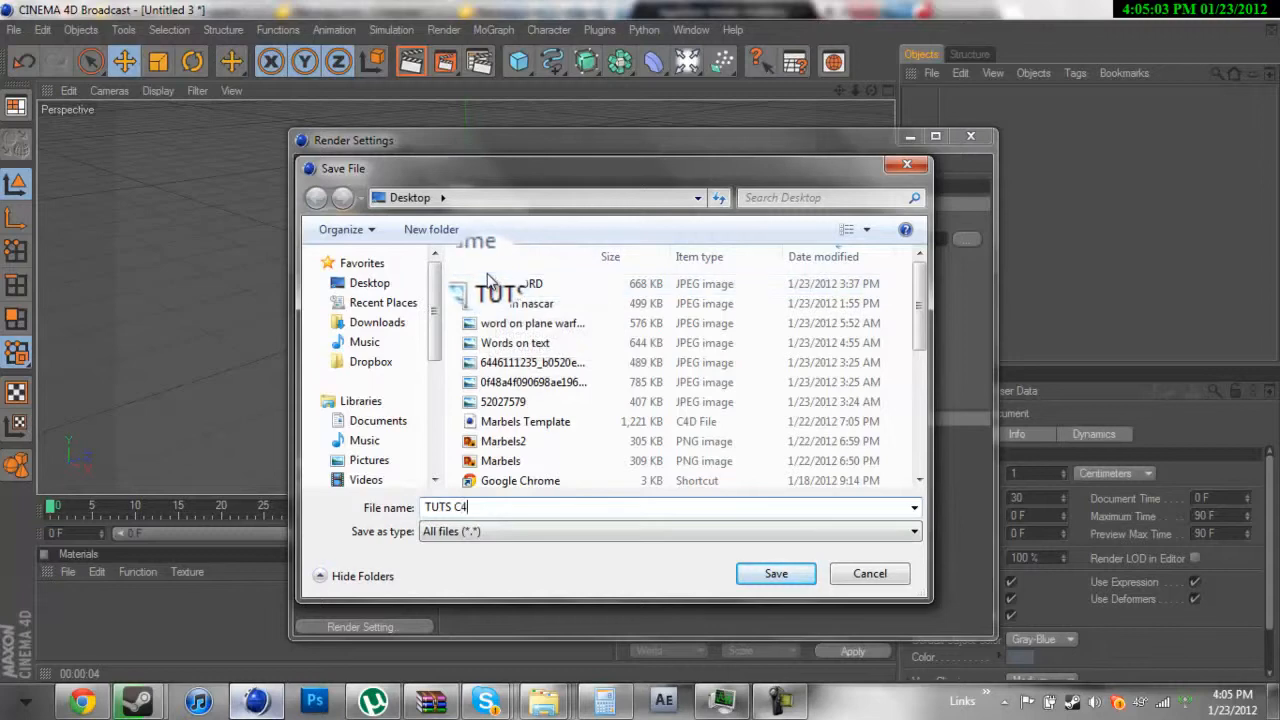
{"action": "key", "text": "Return"}
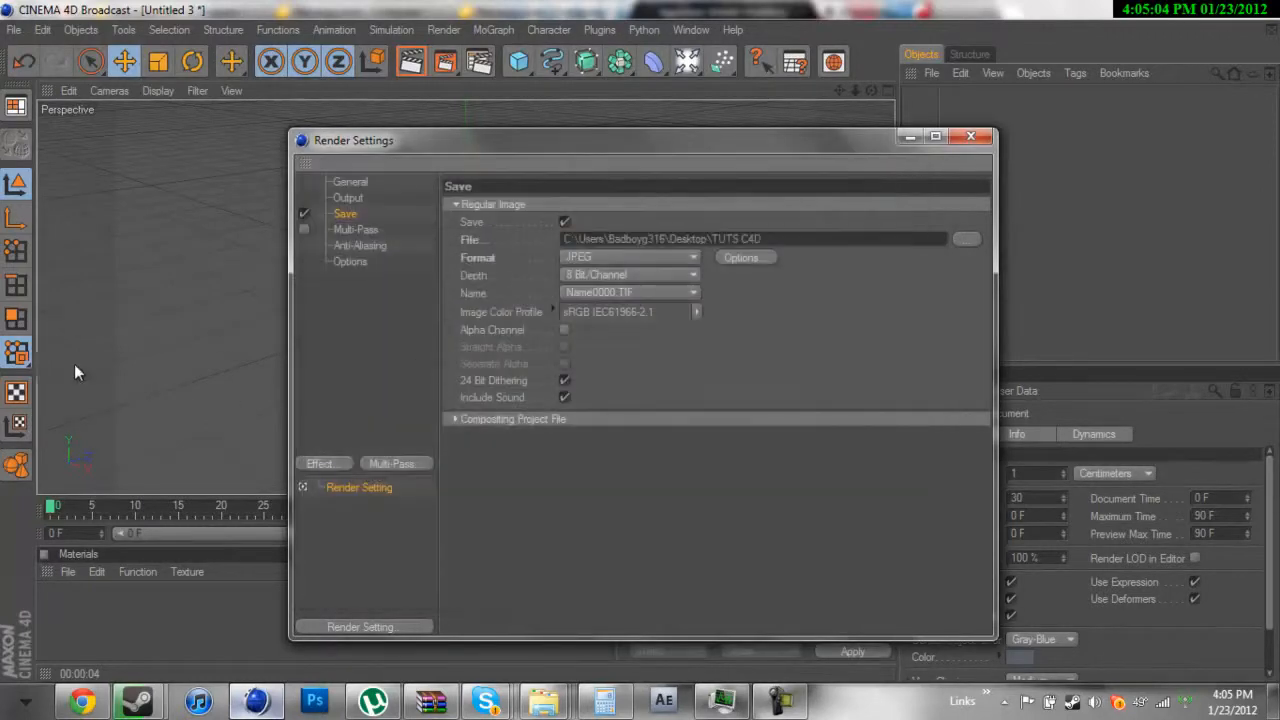
- Try Best anti-aliasing for the render, and set it back to Geometry
{"action": "left_click", "coordinate": [349, 241]}
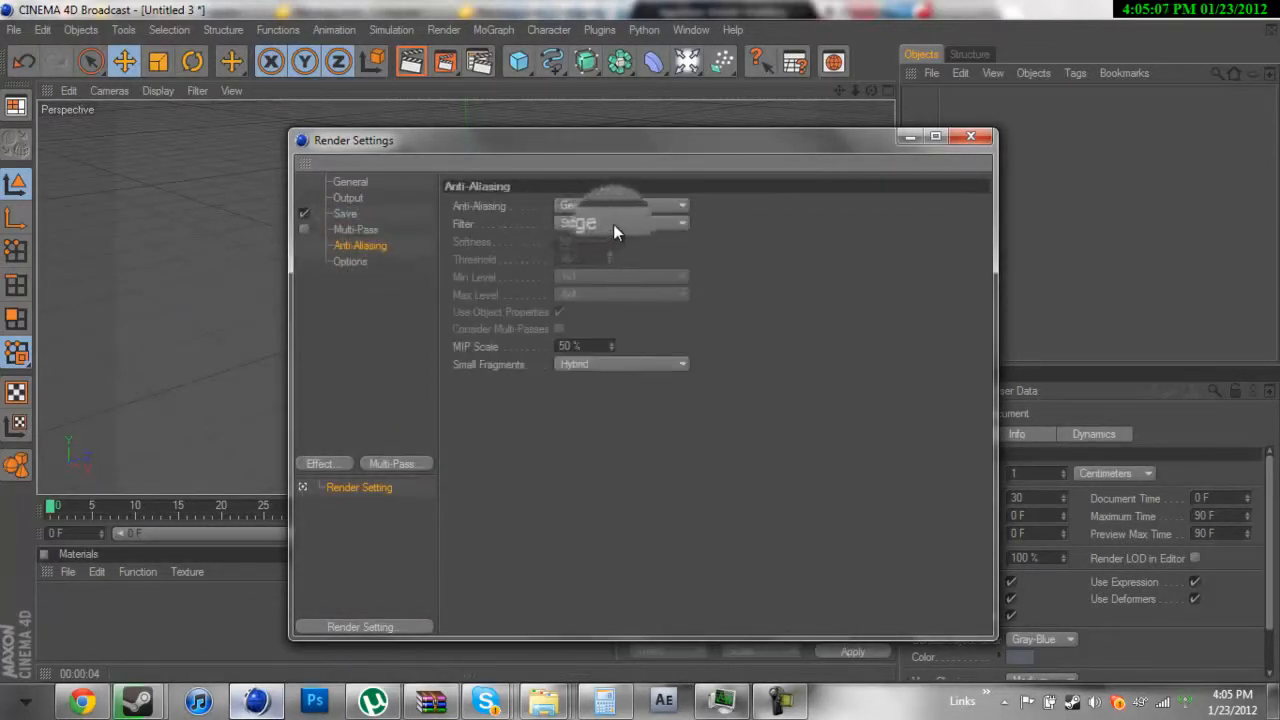
{"action": "left_click", "coordinate": [595, 272]}
{"action": "left_click", "coordinate": [597, 278]}
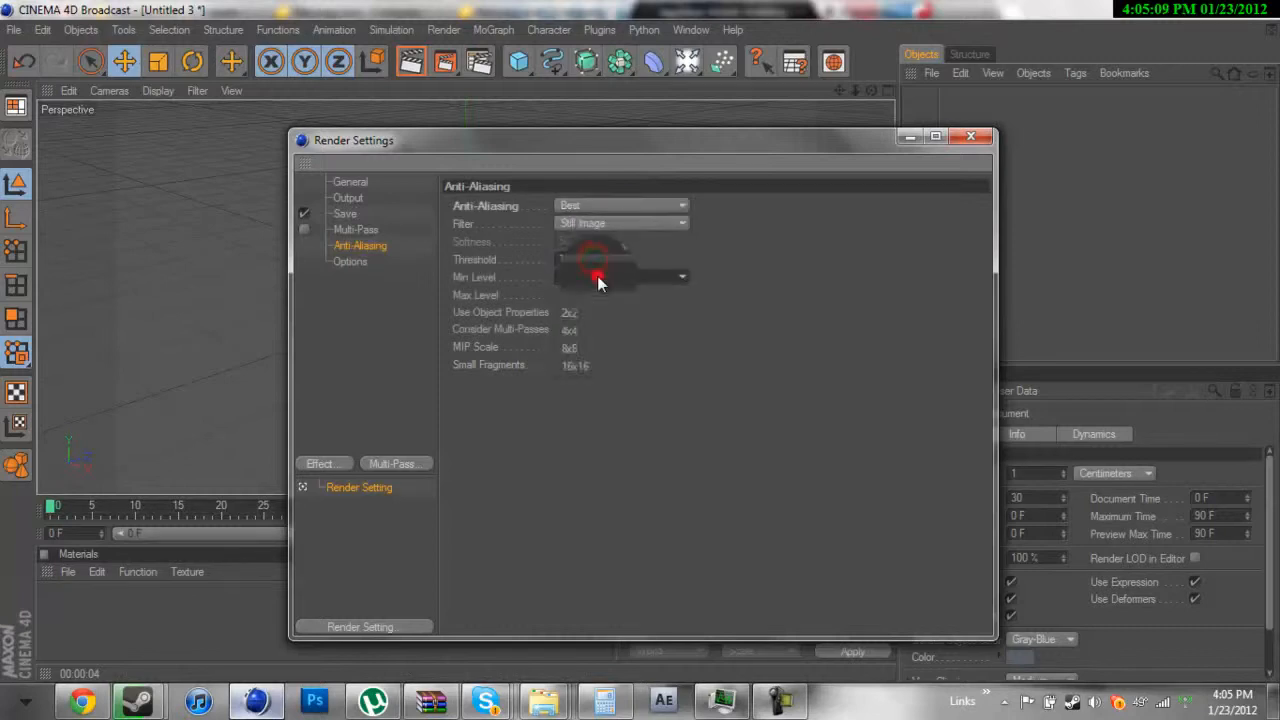
{"action": "left_click", "coordinate": [600, 224]}
{"action": "left_click", "coordinate": [595, 203]}
{"action": "left_click", "coordinate": [595, 203]}
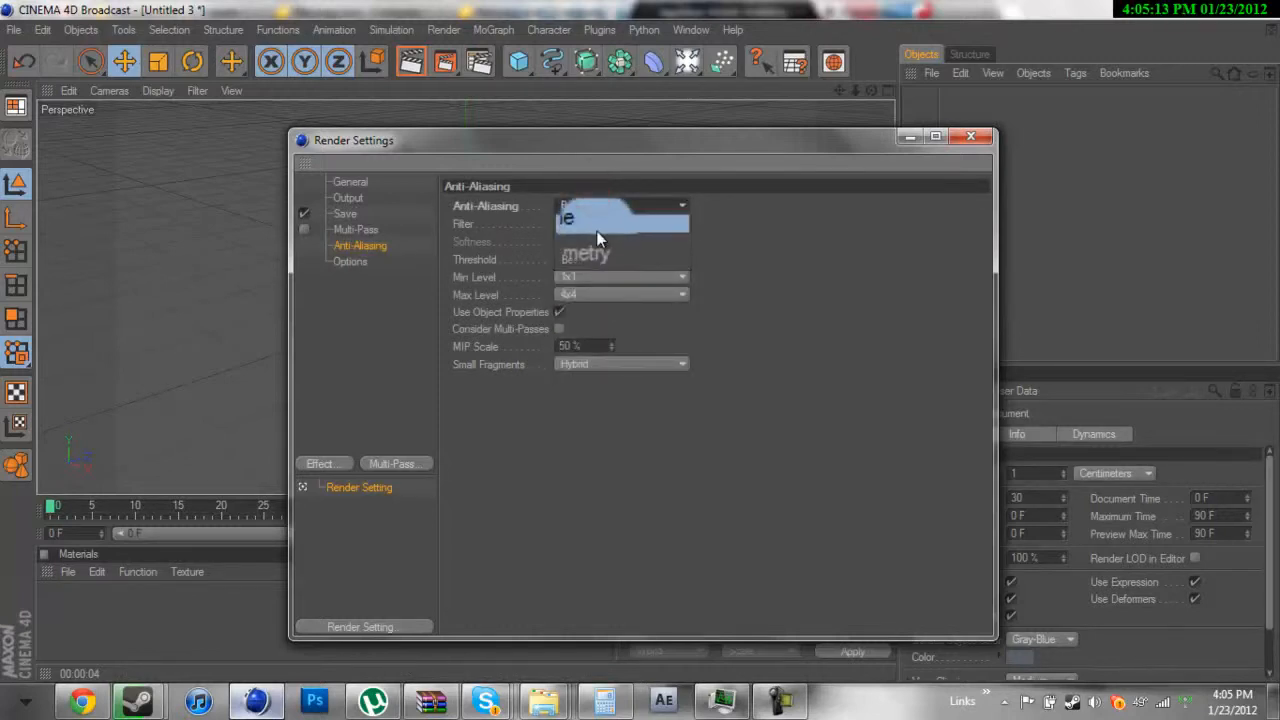
{"action": "left_click", "coordinate": [595, 236]}
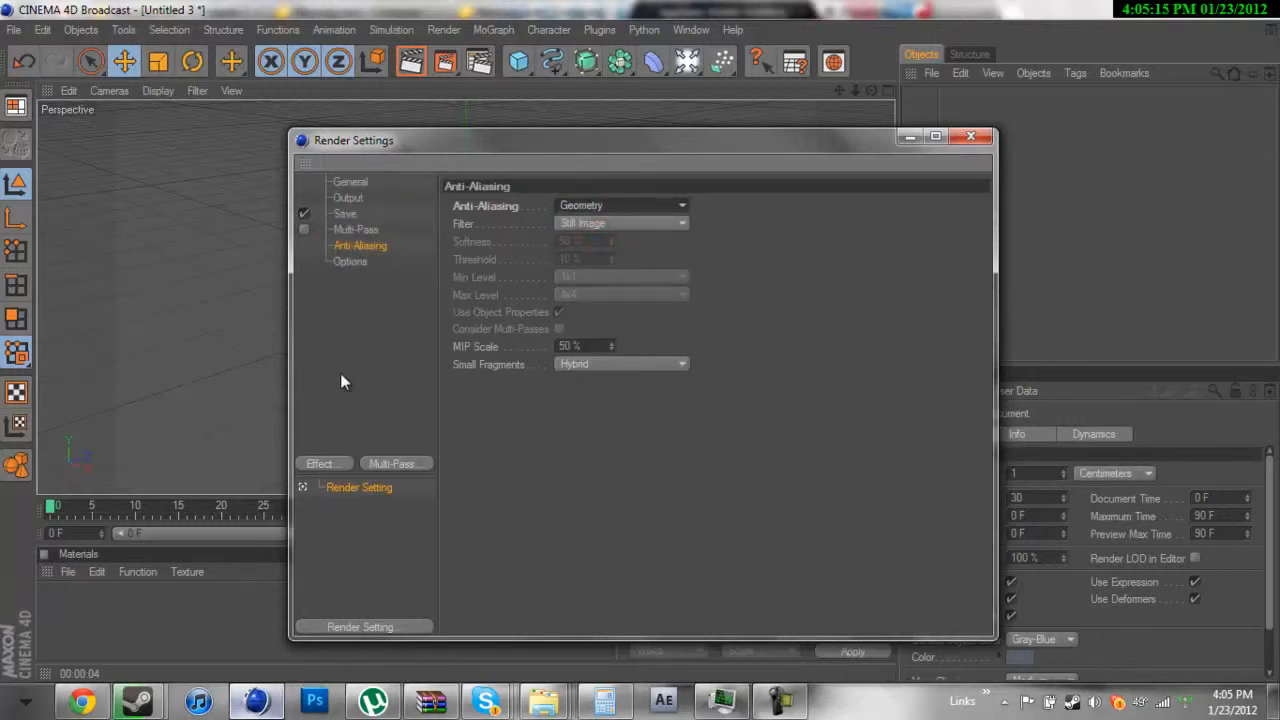
- Add the Ambient Occlusion render effect with a maximum ray length of 150 cm and 45% contrast, and close the render settings
{"action": "left_click", "coordinate": [336, 465]}
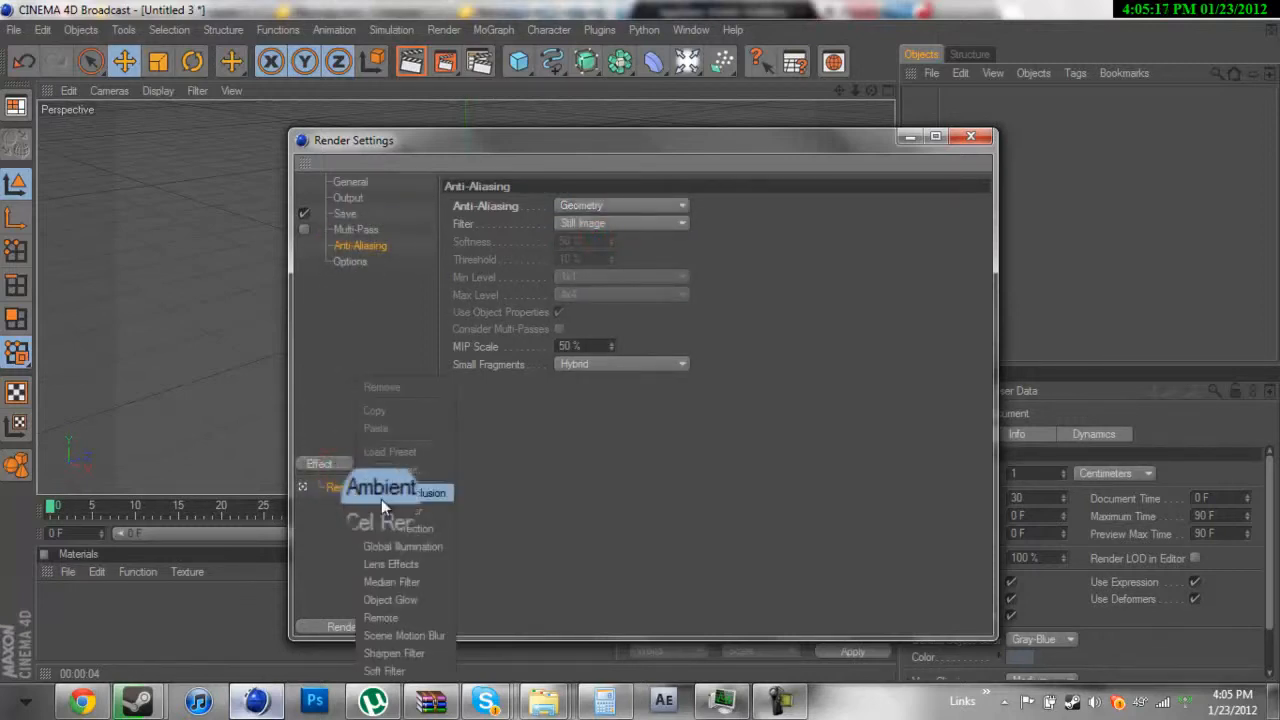
{"action": "left_click", "coordinate": [381, 497]}
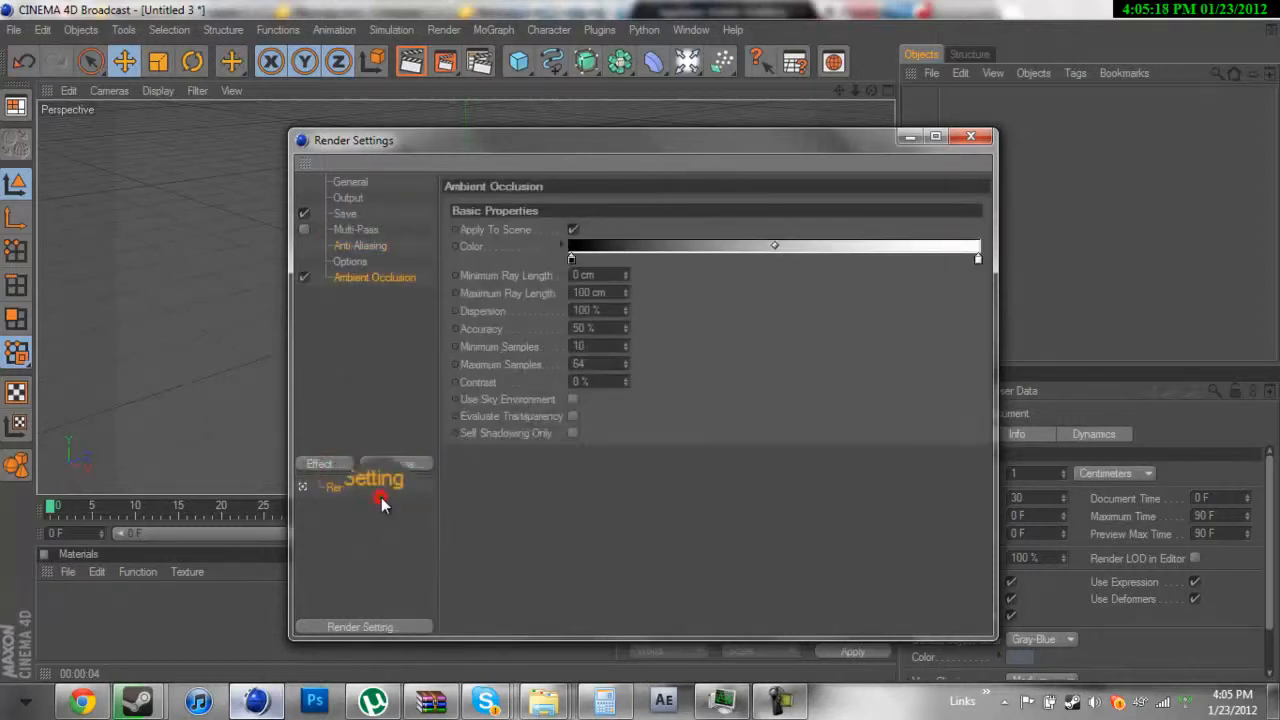
{"action": "left_click", "coordinate": [609, 293]}
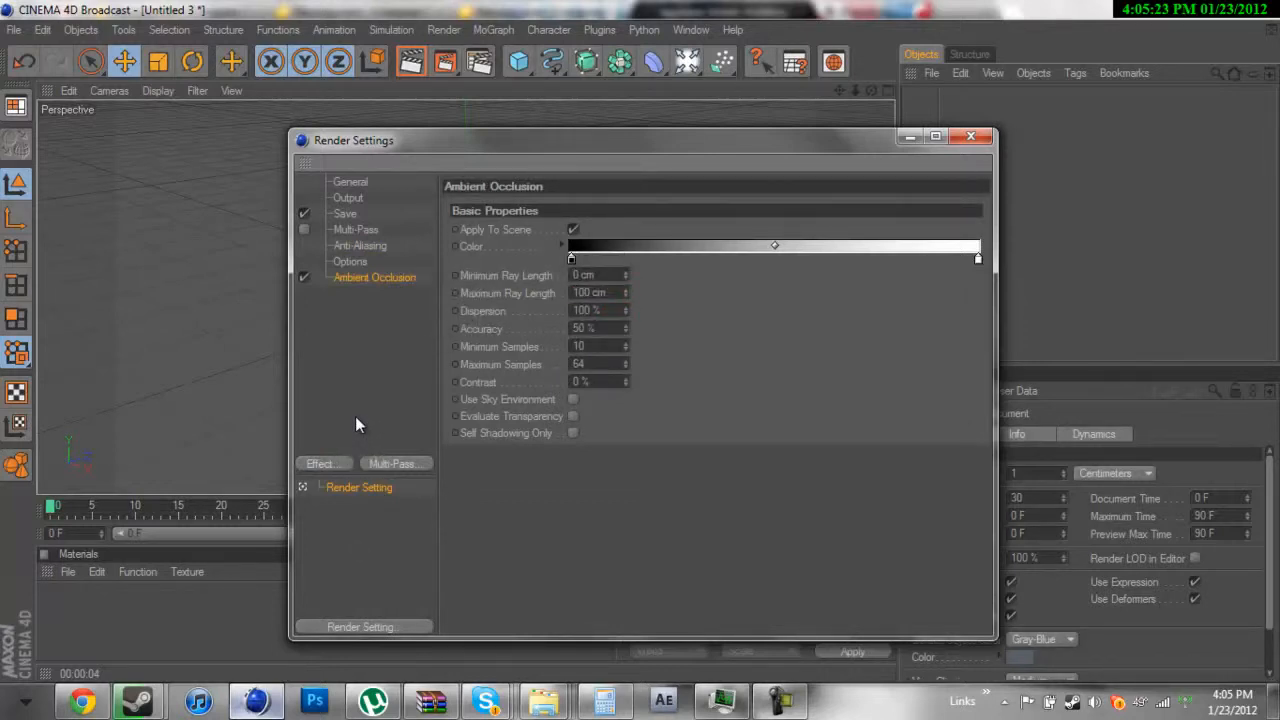
{"action": "left_click_drag", "start_coordinate": [619, 297], "coordinate": [256, 310]}
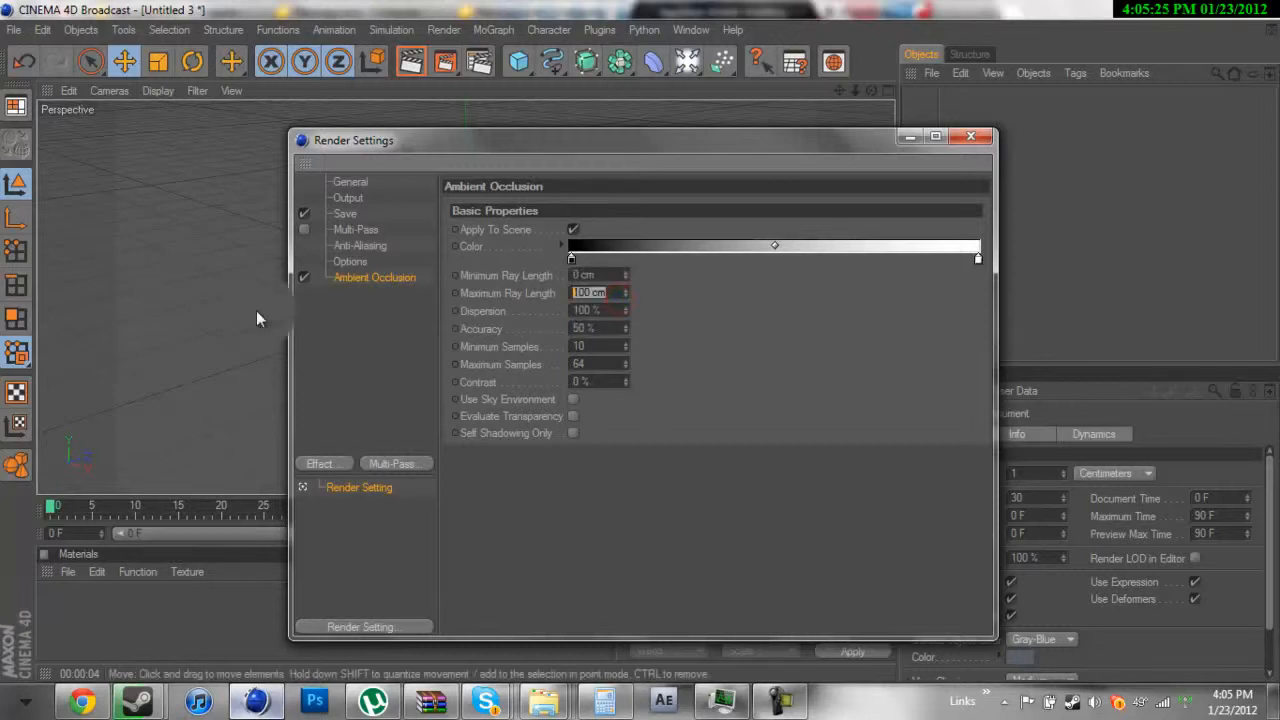
{"action": "key", "text": "Return"}
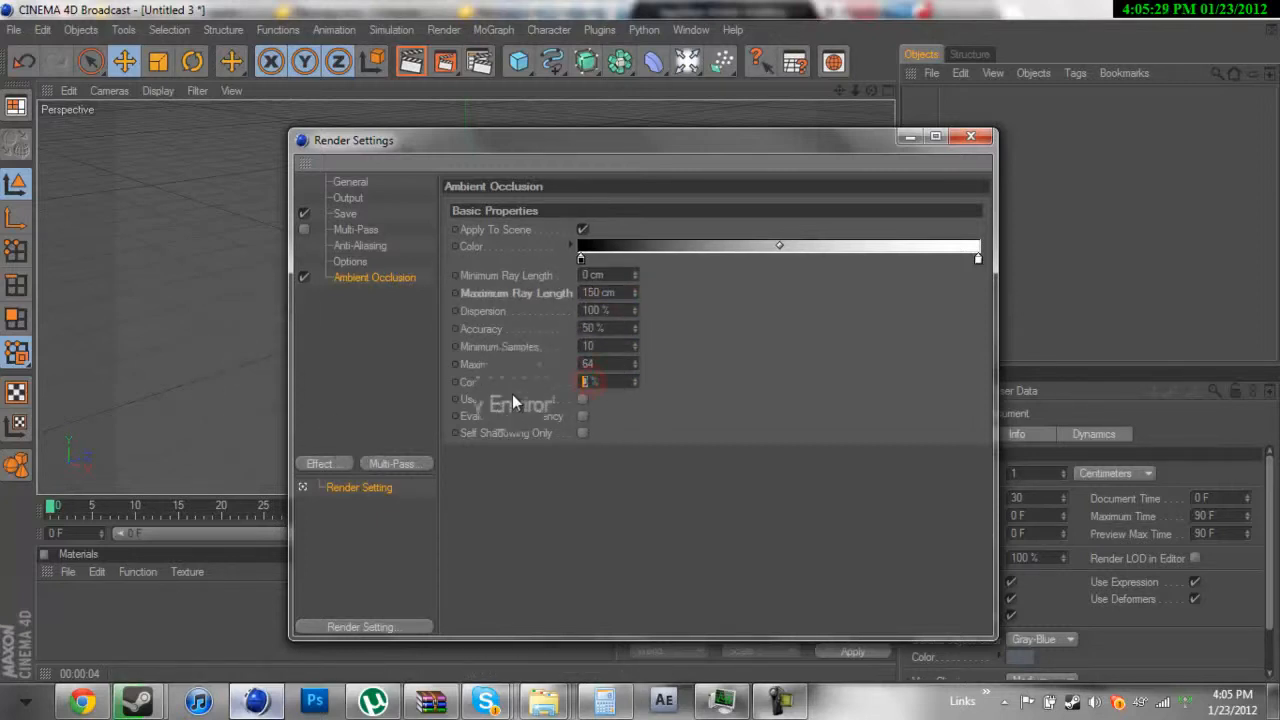
{"action": "type", "text": "50"}
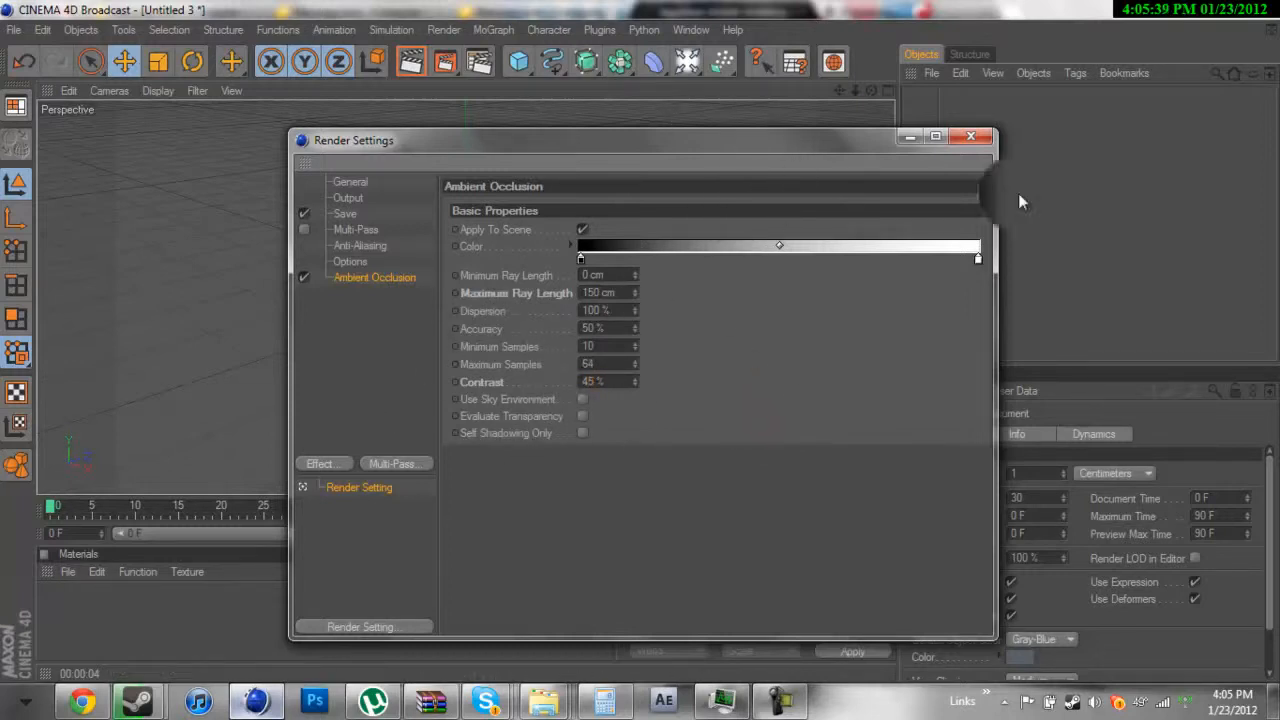
{"action": "left_click", "coordinate": [970, 136]}
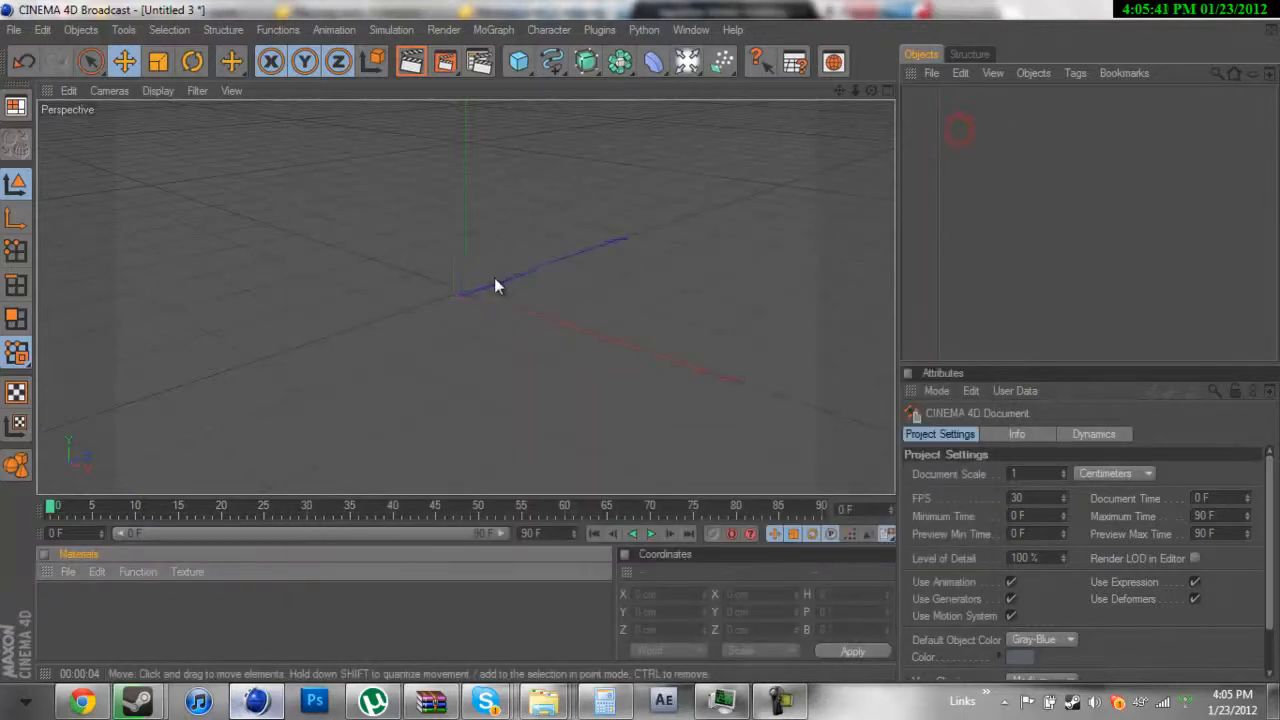
{"action": "left_click", "coordinate": [479, 62]}
{"action": "left_click", "coordinate": [342, 467]}
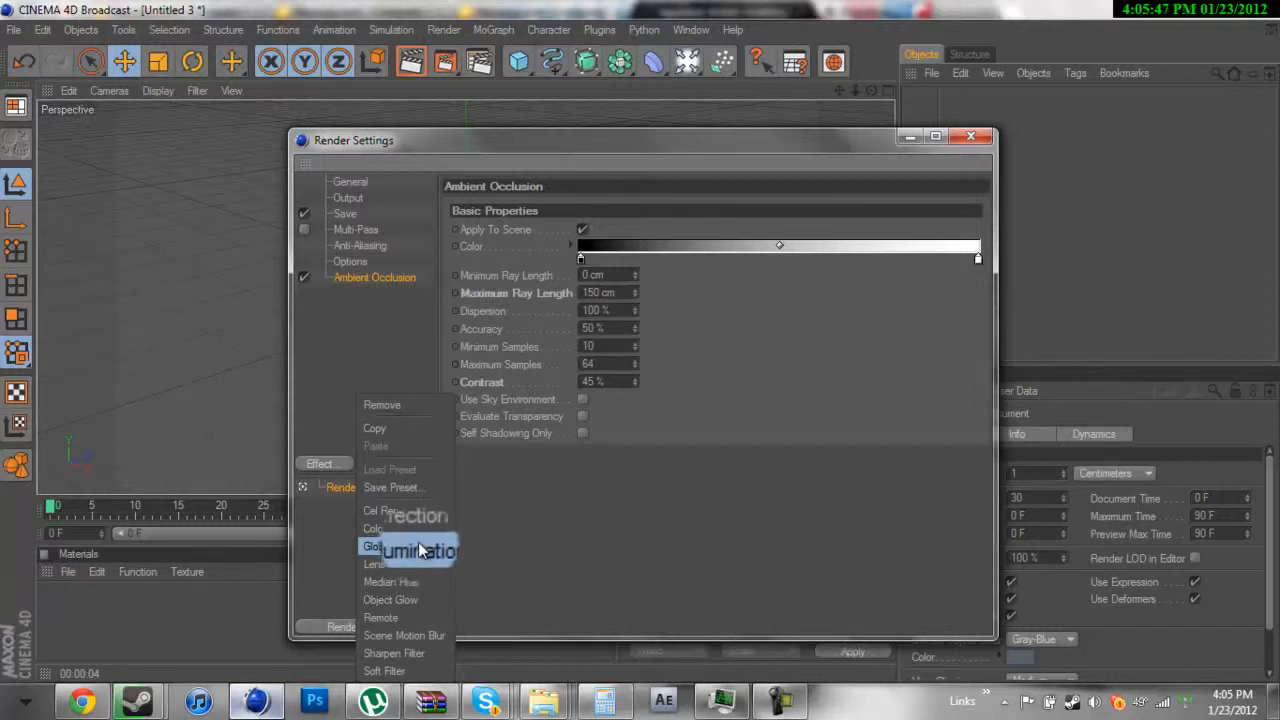
{"action": "left_click", "coordinate": [960, 137]}
{"action": "left_click", "coordinate": [960, 137]}
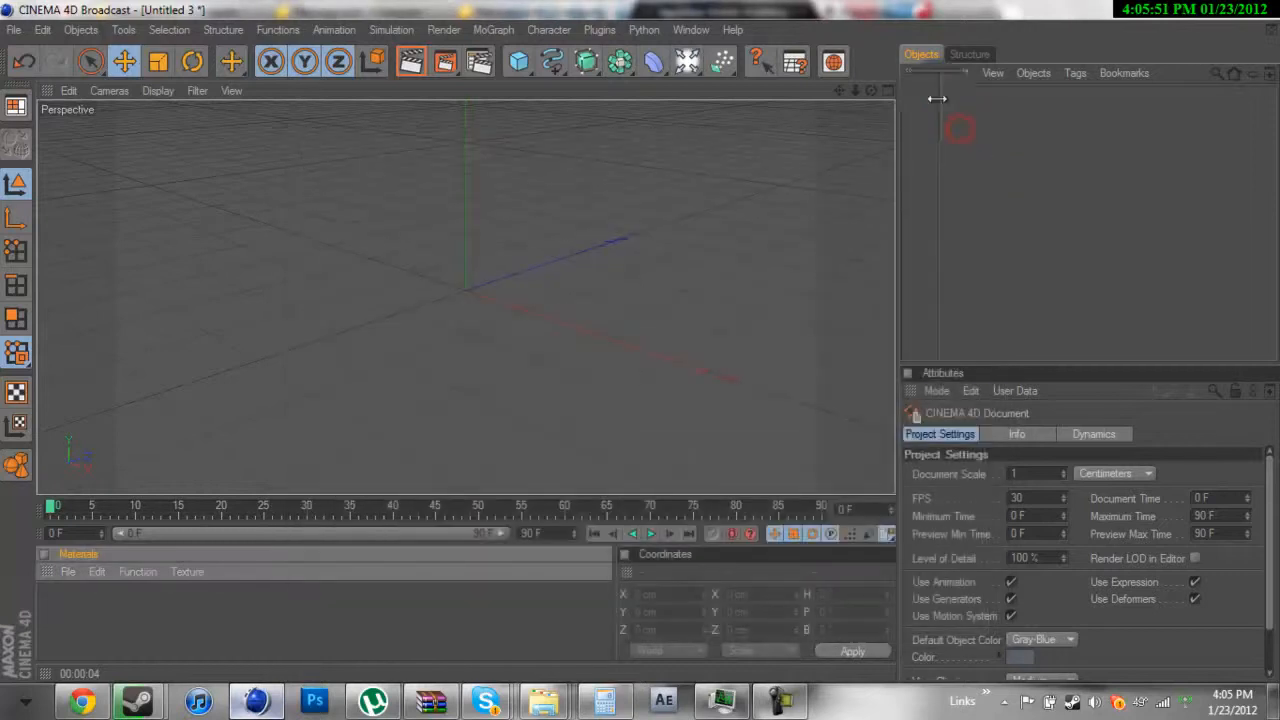
{"action": "mouse_move", "coordinate": [632, 342]}
{"action": "left_mouse_down", "text": "alt"}
{"action": "mouse_move", "coordinate": [585, 399]}
{"action": "mouse_move", "coordinate": [636, 341]}
{"action": "mouse_move", "coordinate": [580, 337]}
{"action": "mouse_move", "coordinate": [671, 278]}
{"action": "mouse_move", "coordinate": [645, 349]}
{"action": "left_mouse_up", "text": "alt"}
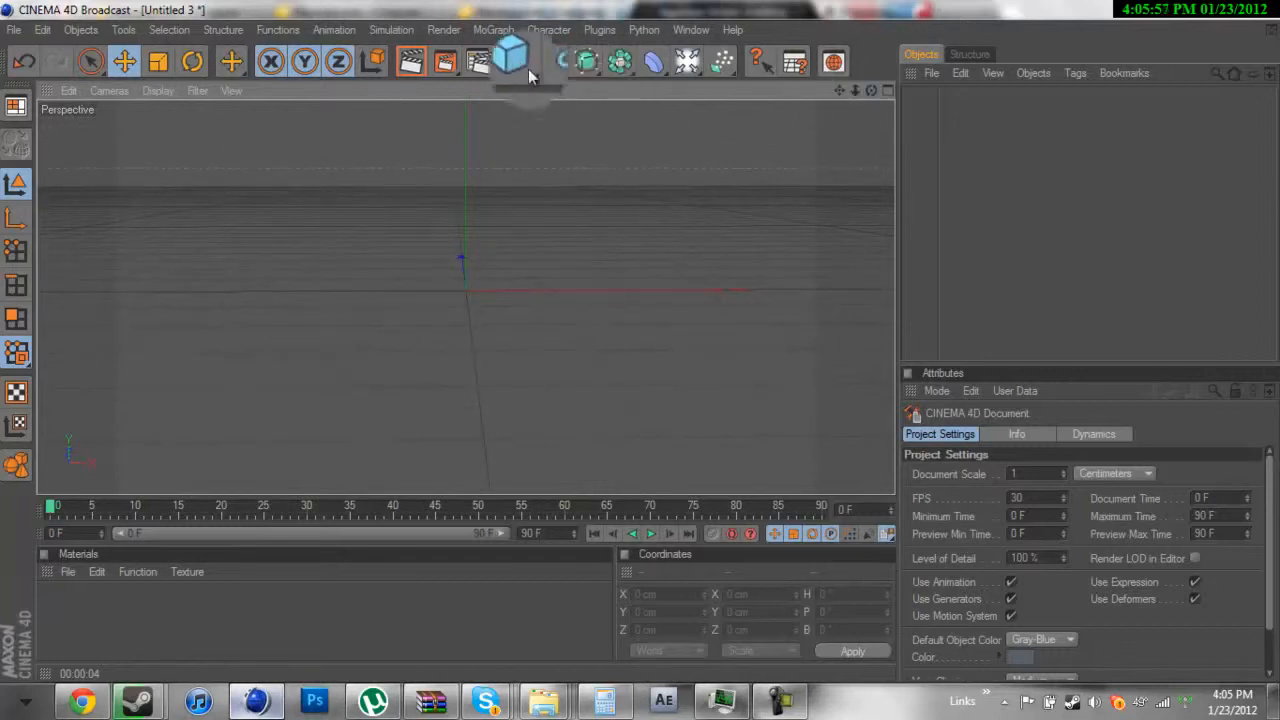
{"action": "left_click_drag", "start_coordinate": [523, 63], "coordinate": [567, 102]}
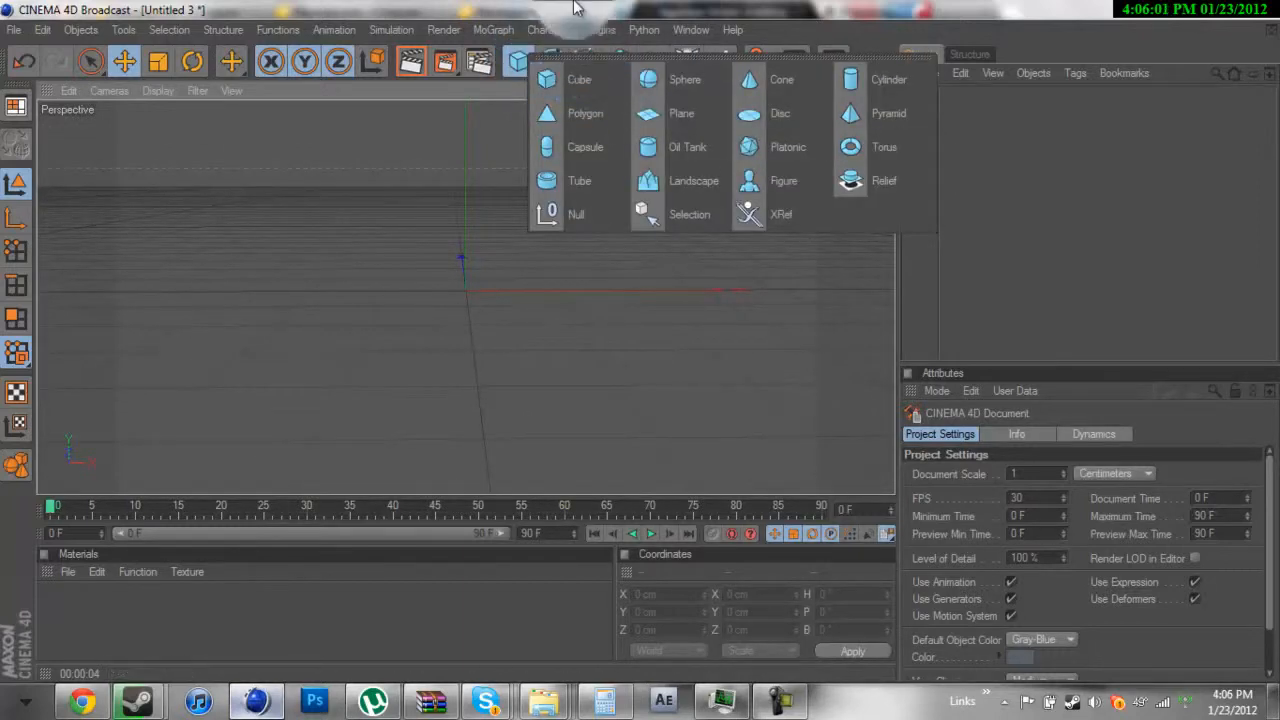
{"action": "left_click_drag", "start_coordinate": [517, 62], "coordinate": [660, 112]}
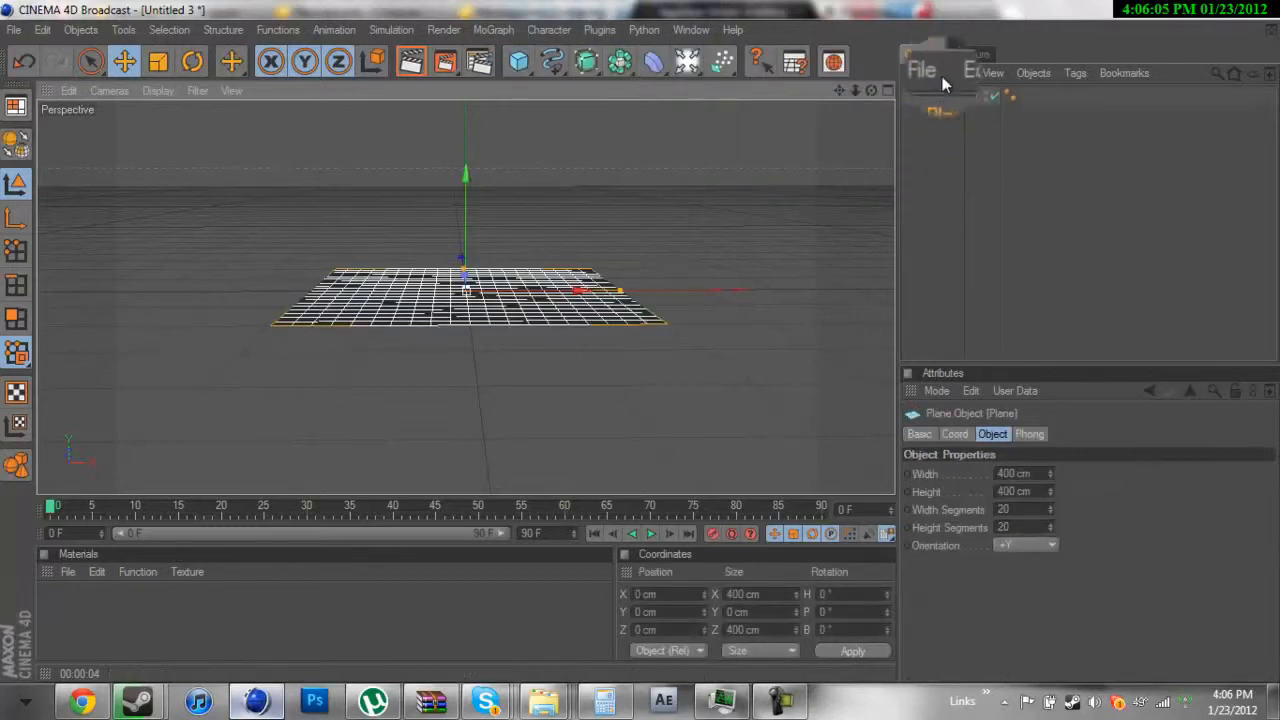
{"action": "double_click", "coordinate": [1025, 473]}
{"action": "type", "text": "1"}
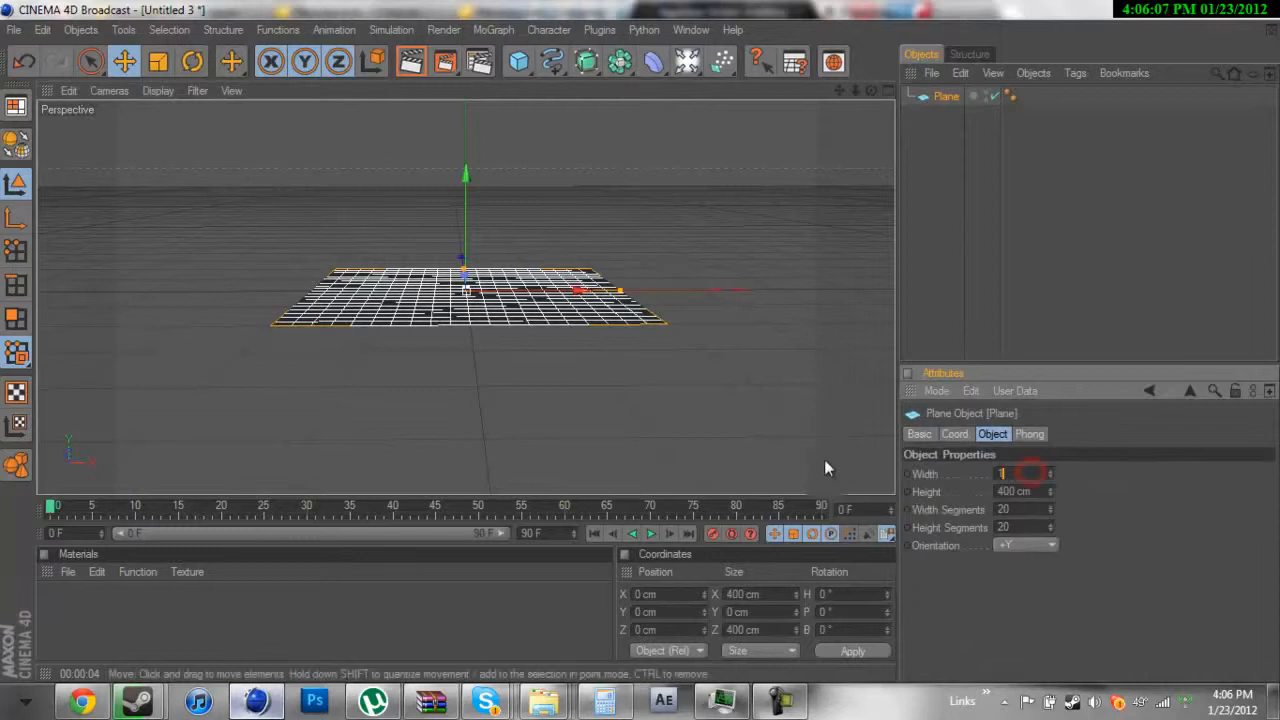
{"action": "double_click", "coordinate": [1040, 491]}
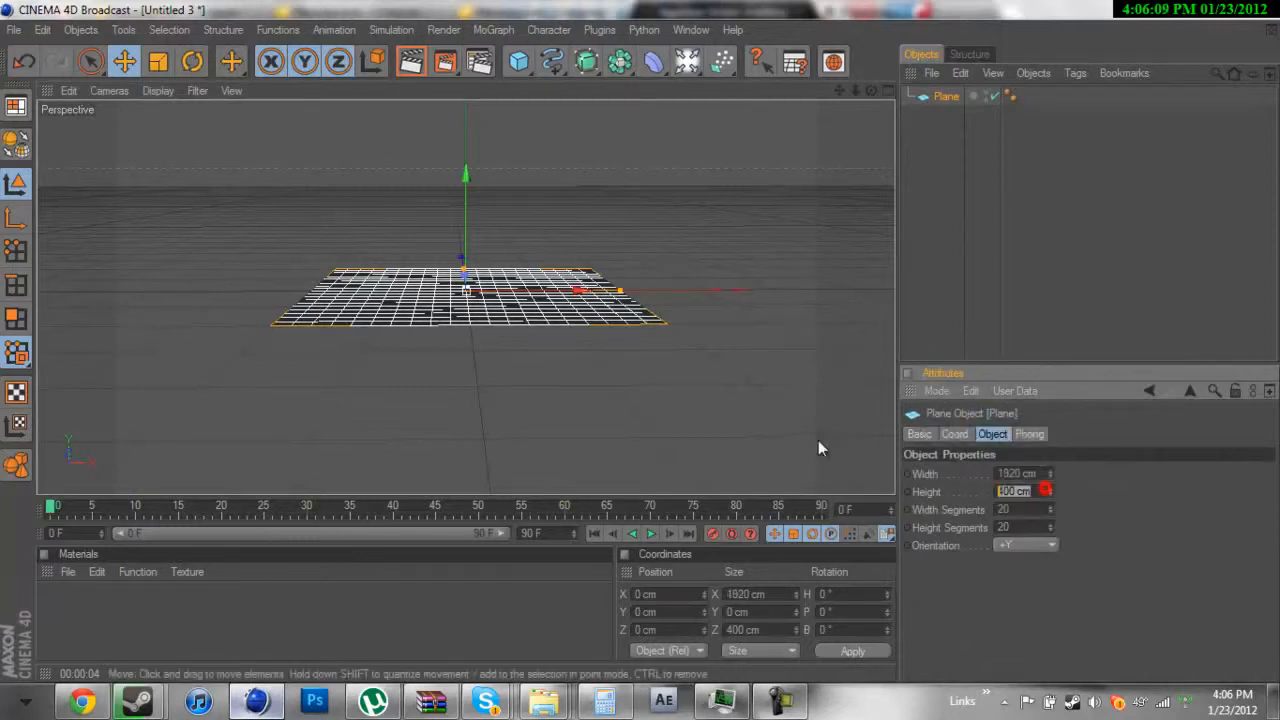
{"action": "type", "text": "108"}
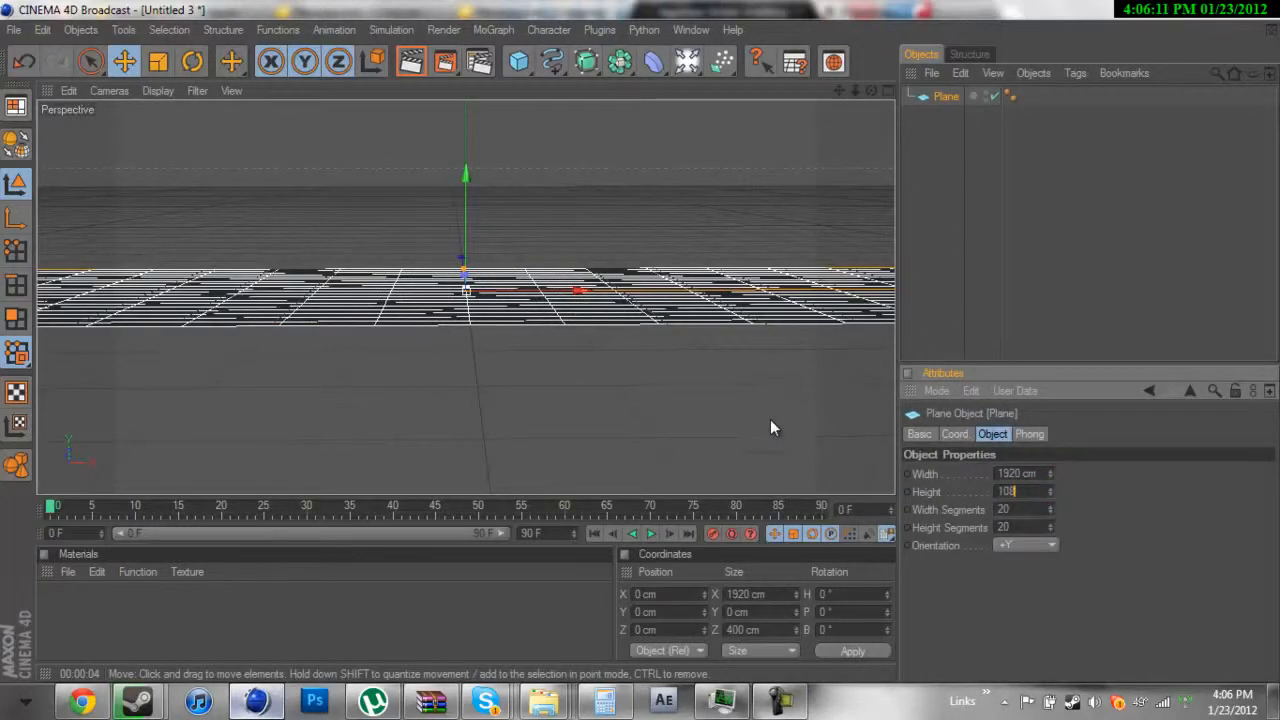
{"action": "type", "text": "00"}
{"action": "key", "text": "Return"}
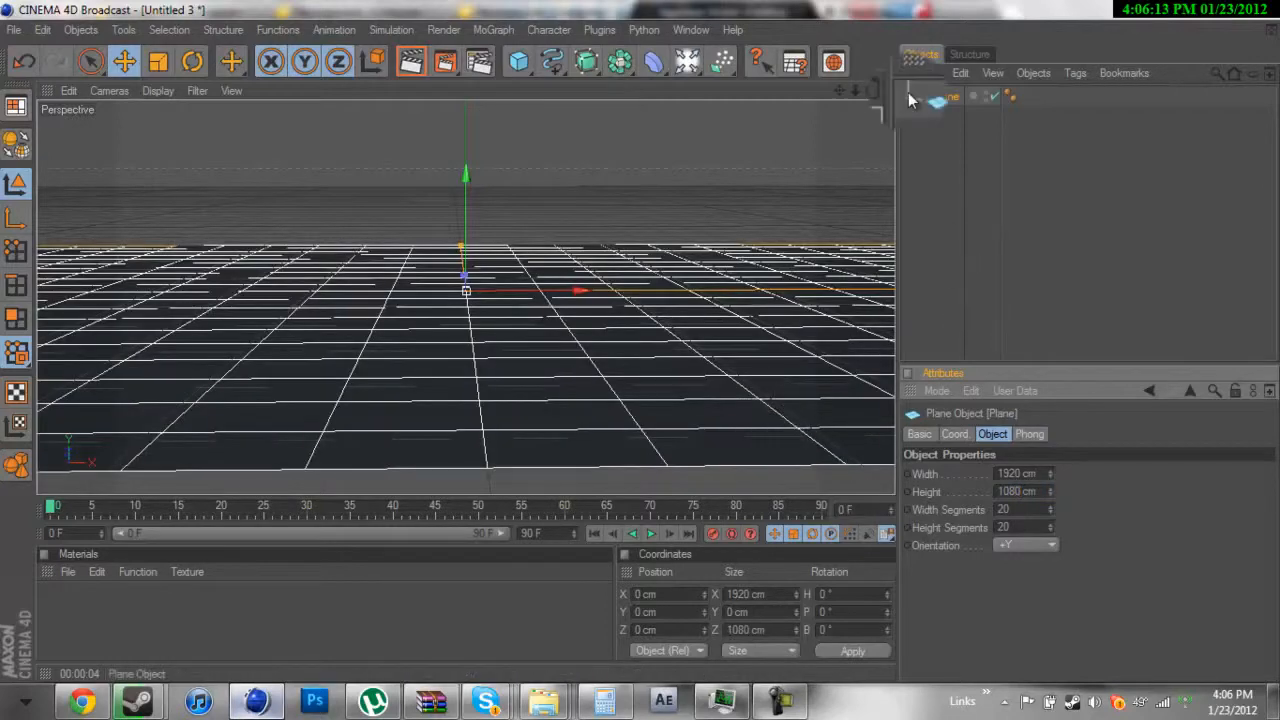
{"action": "left_click_drag", "start_coordinate": [876, 91], "coordinate": [639, 340]}
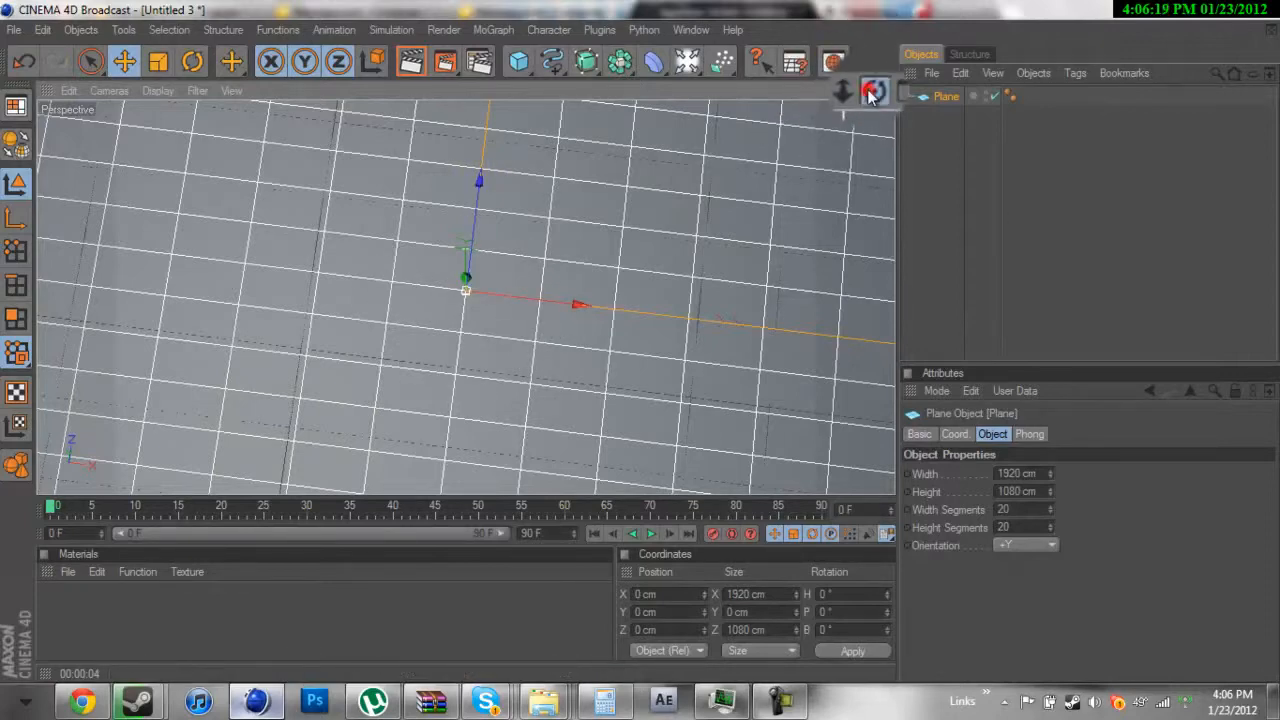
{"action": "left_click_drag", "start_coordinate": [870, 92], "coordinate": [686, 343]}
{"action": "key", "text": "Delete"}
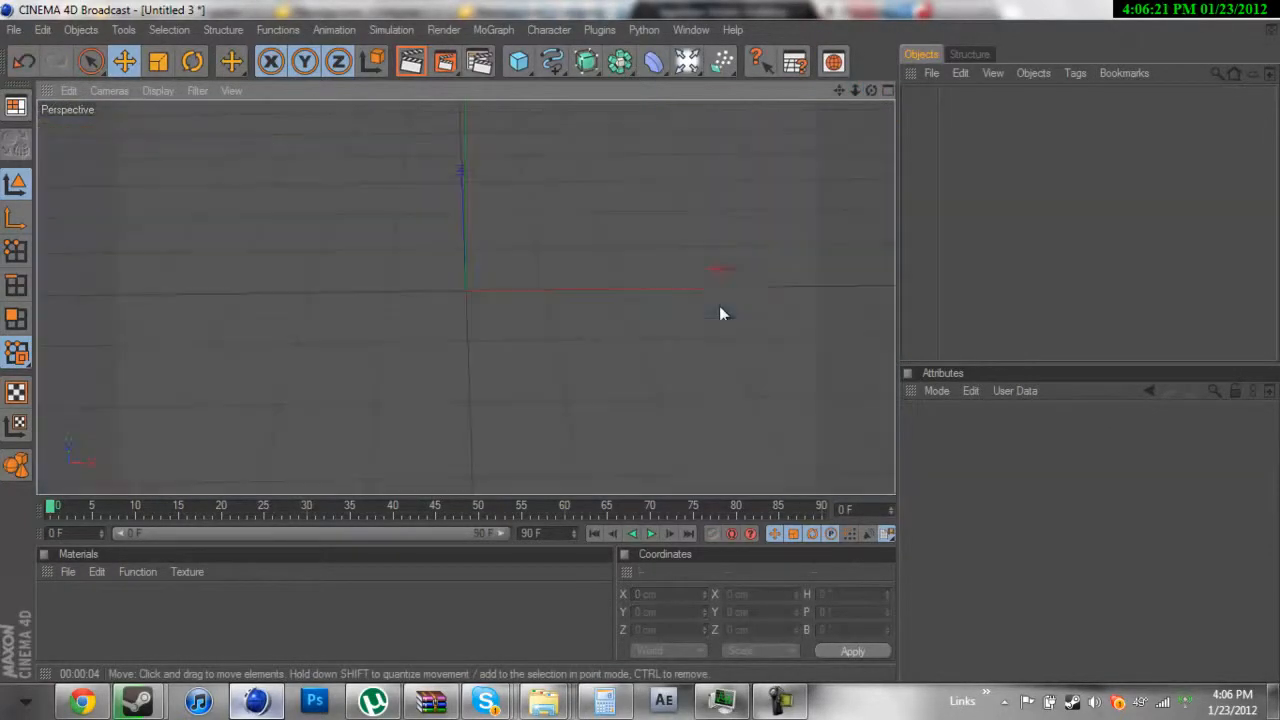
- Create a new material in the empty materials list
{"action": "left_click", "coordinate": [94, 626]}
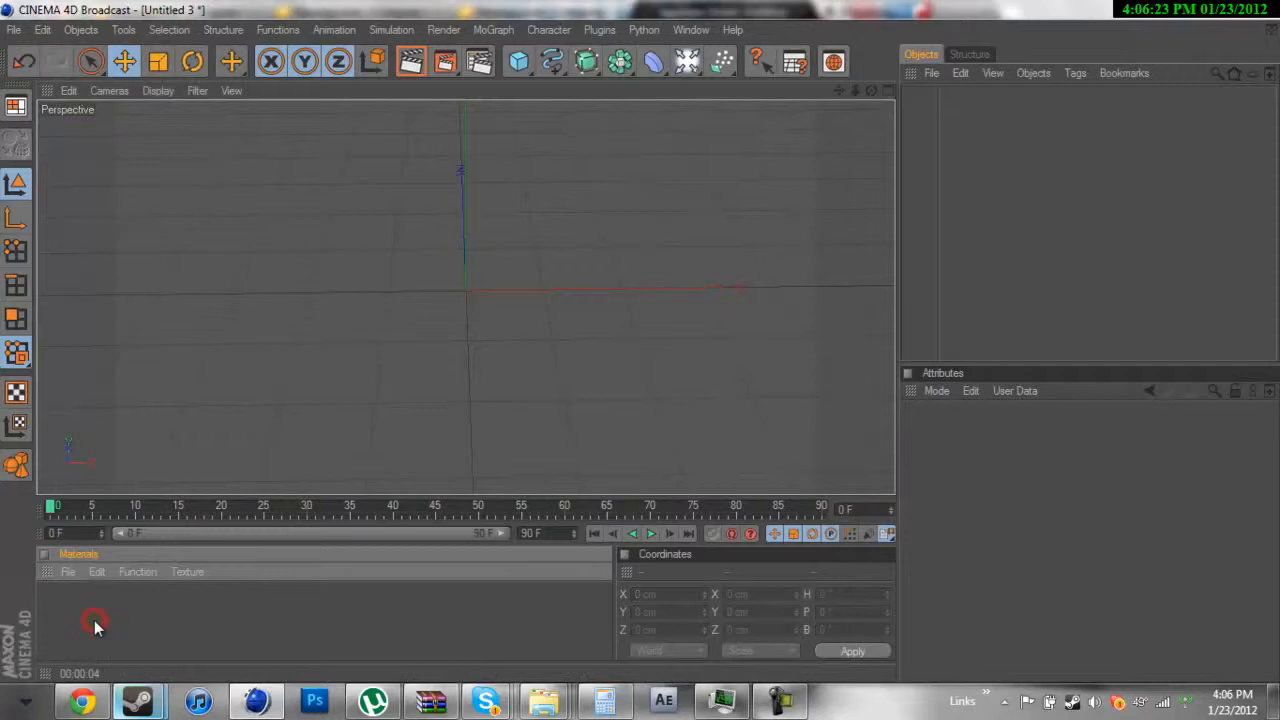
{"action": "double_click", "coordinate": [94, 619]}
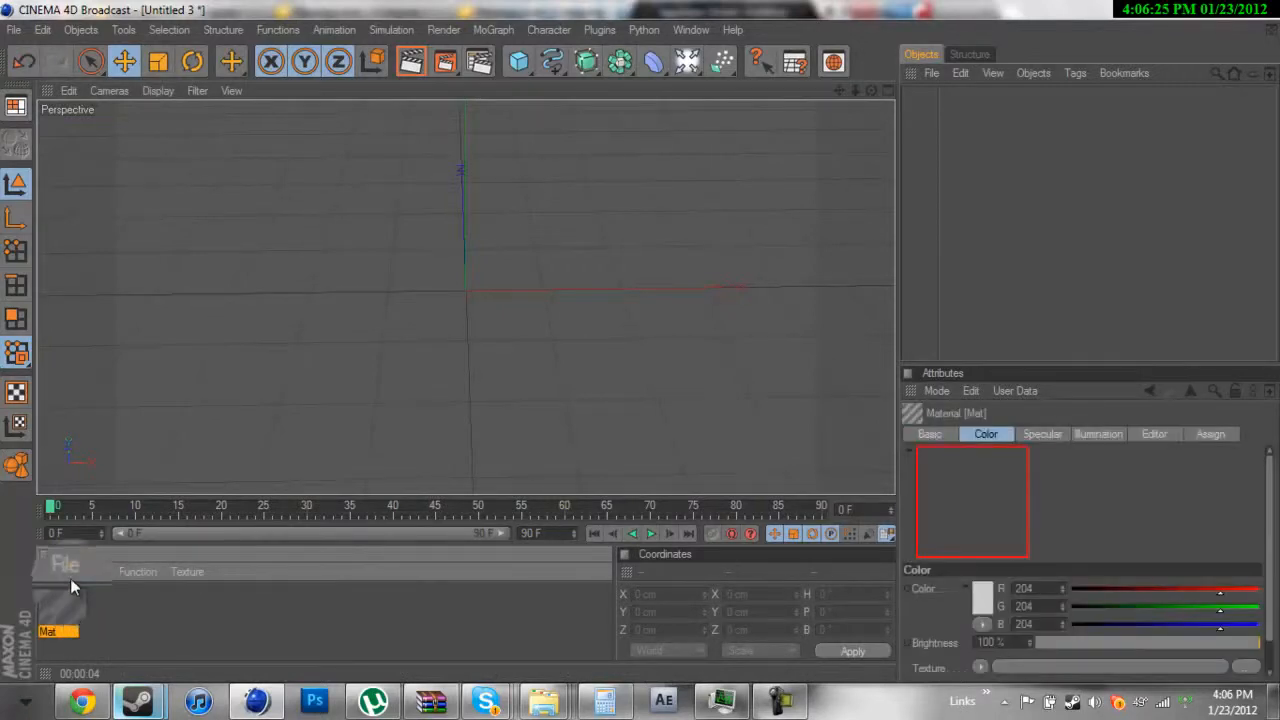
{"action": "left_click", "coordinate": [65, 568]}
{"action": "left_click", "coordinate": [96, 571]}
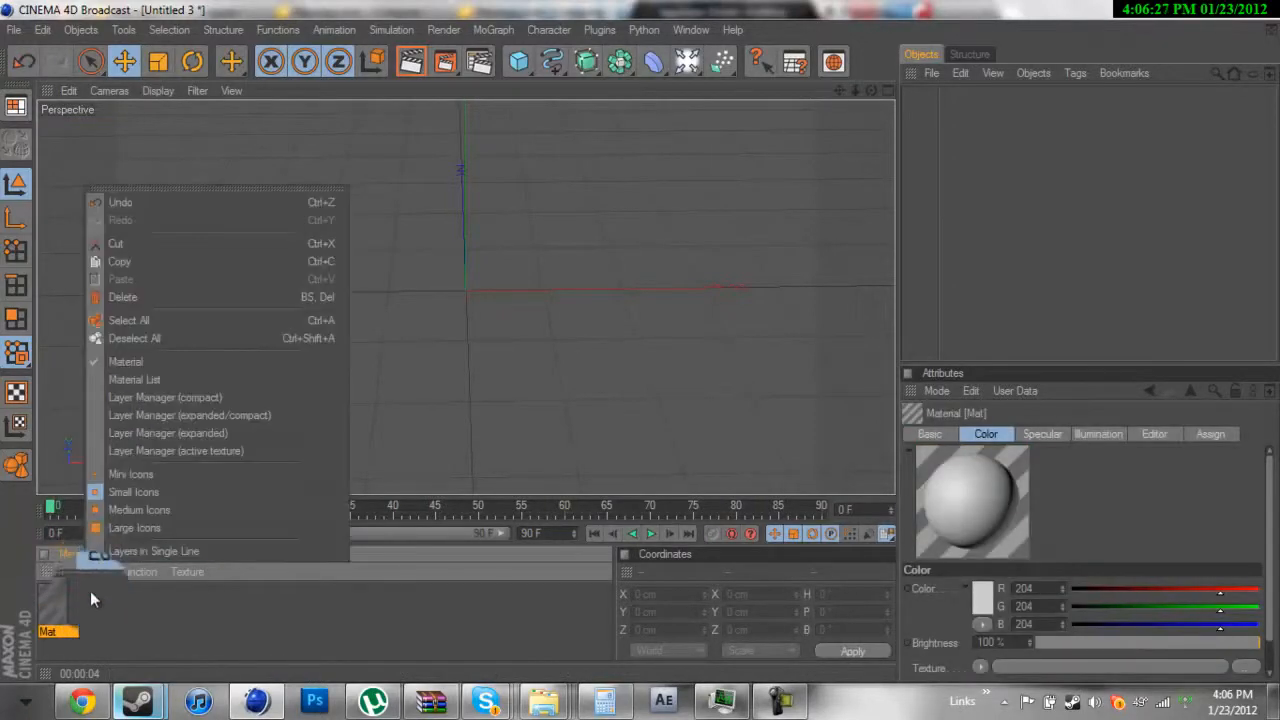
{"action": "left_click", "coordinate": [96, 606]}
{"action": "double_click", "coordinate": [96, 606]}
{"action": "left_click", "coordinate": [97, 607]}
{"action": "left_click", "coordinate": [66, 610]}
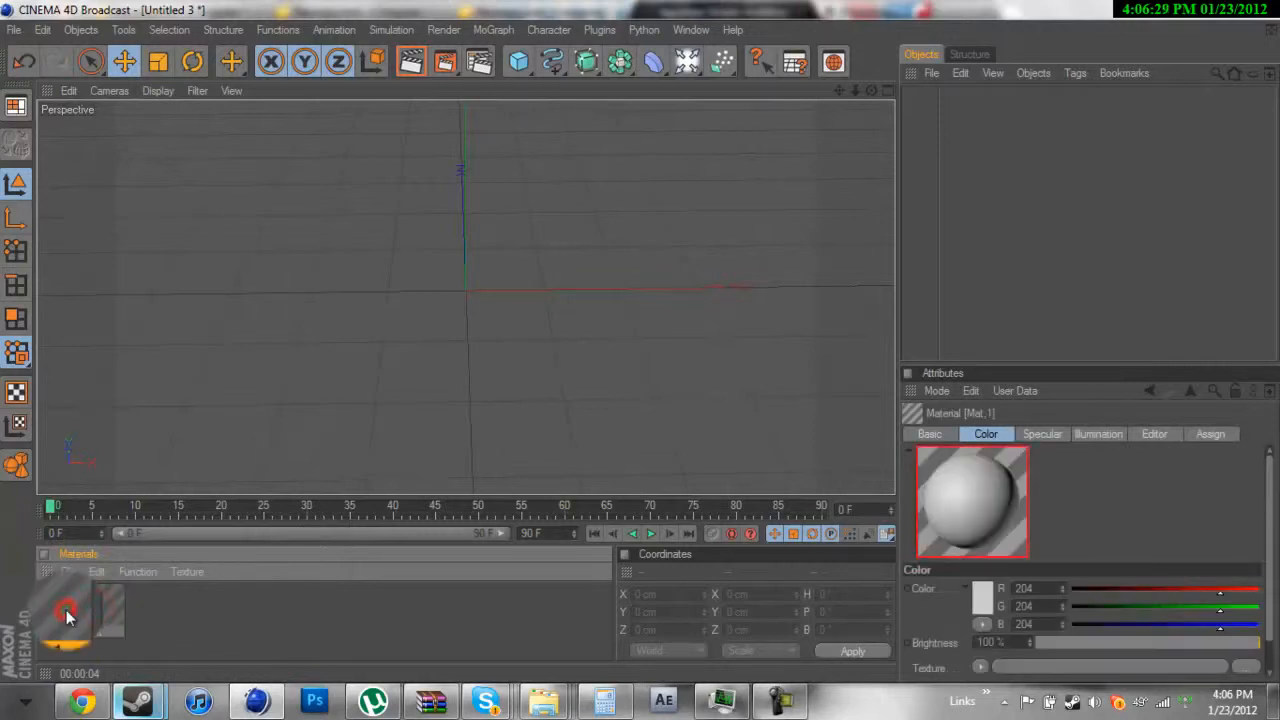
{"action": "key", "text": "Delete"}
- Load the TUTS WORD image from the Desktop as the material's color texture and accept copying it to the document location
{"action": "left_click", "coordinate": [66, 618]}
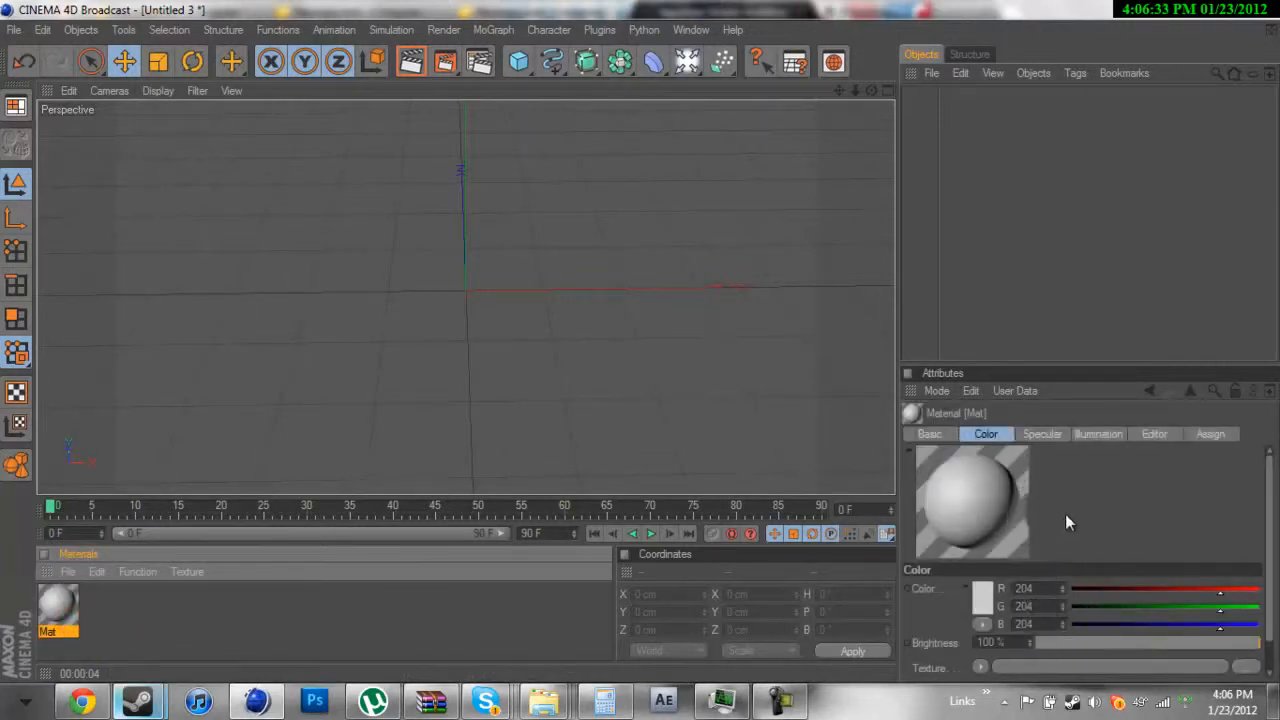
{"action": "left_click", "coordinate": [1245, 673]}
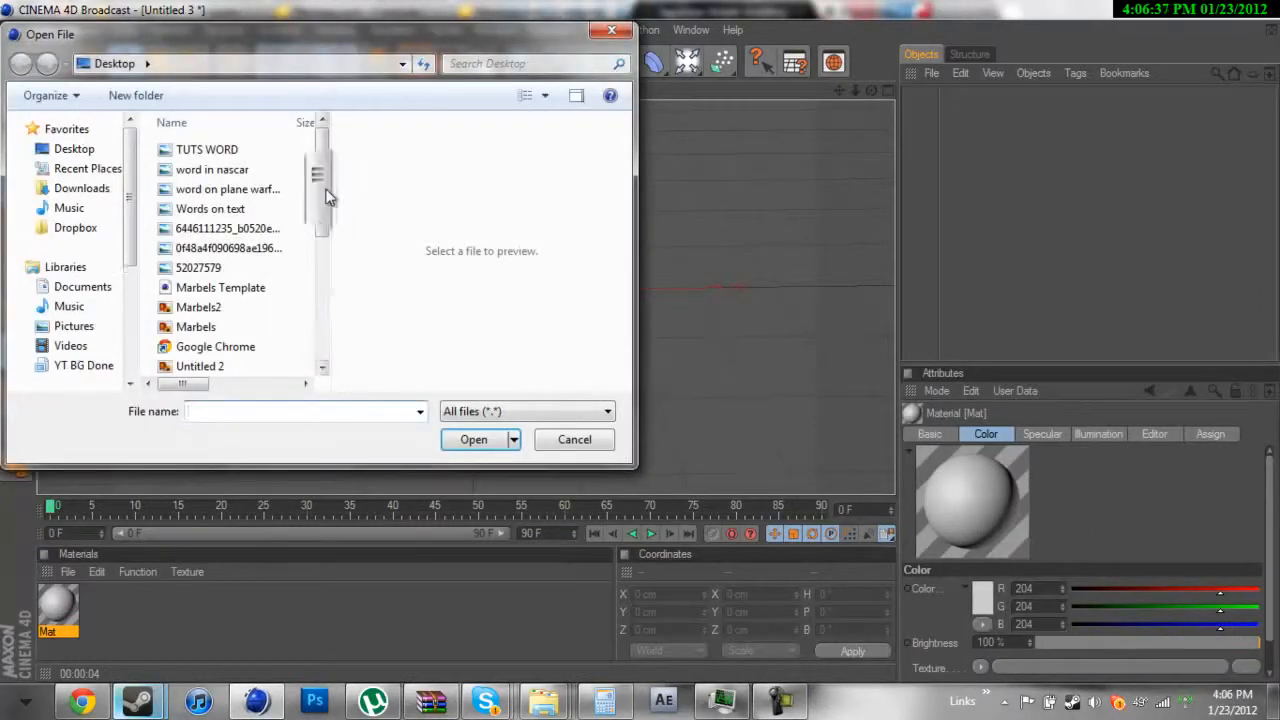
{"action": "left_click", "coordinate": [211, 152]}
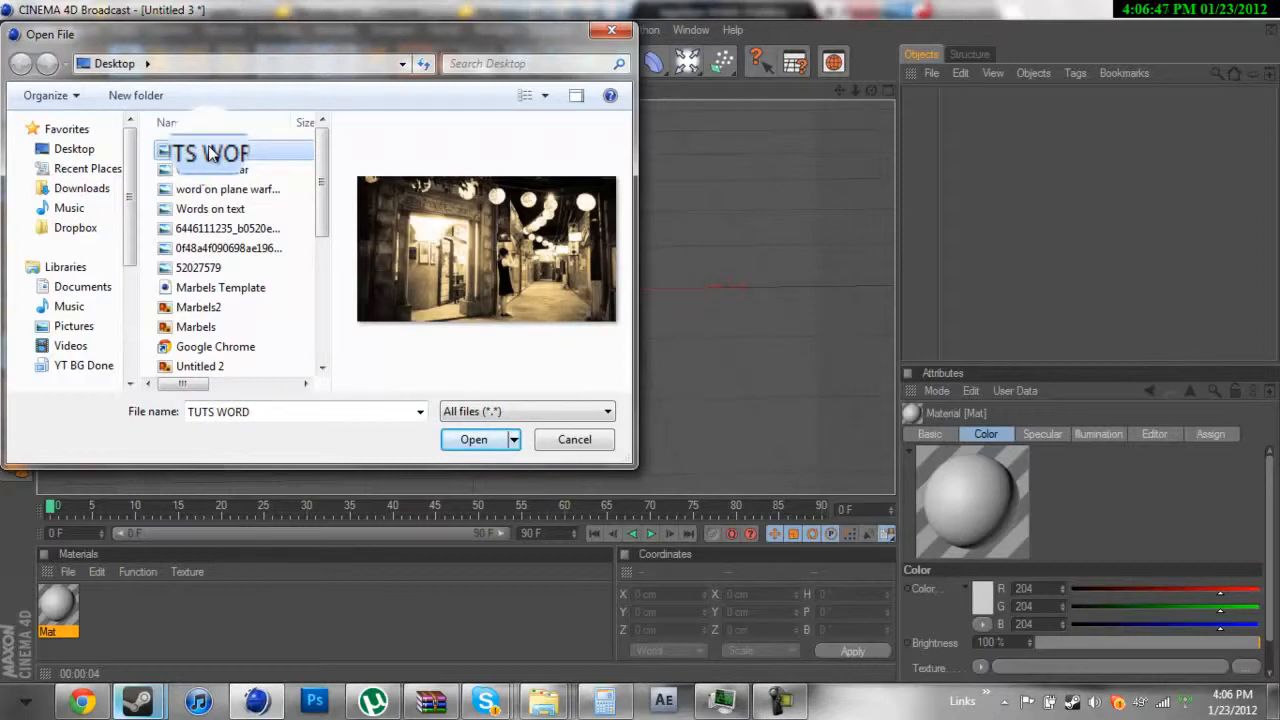
{"action": "double_click", "coordinate": [211, 152]}
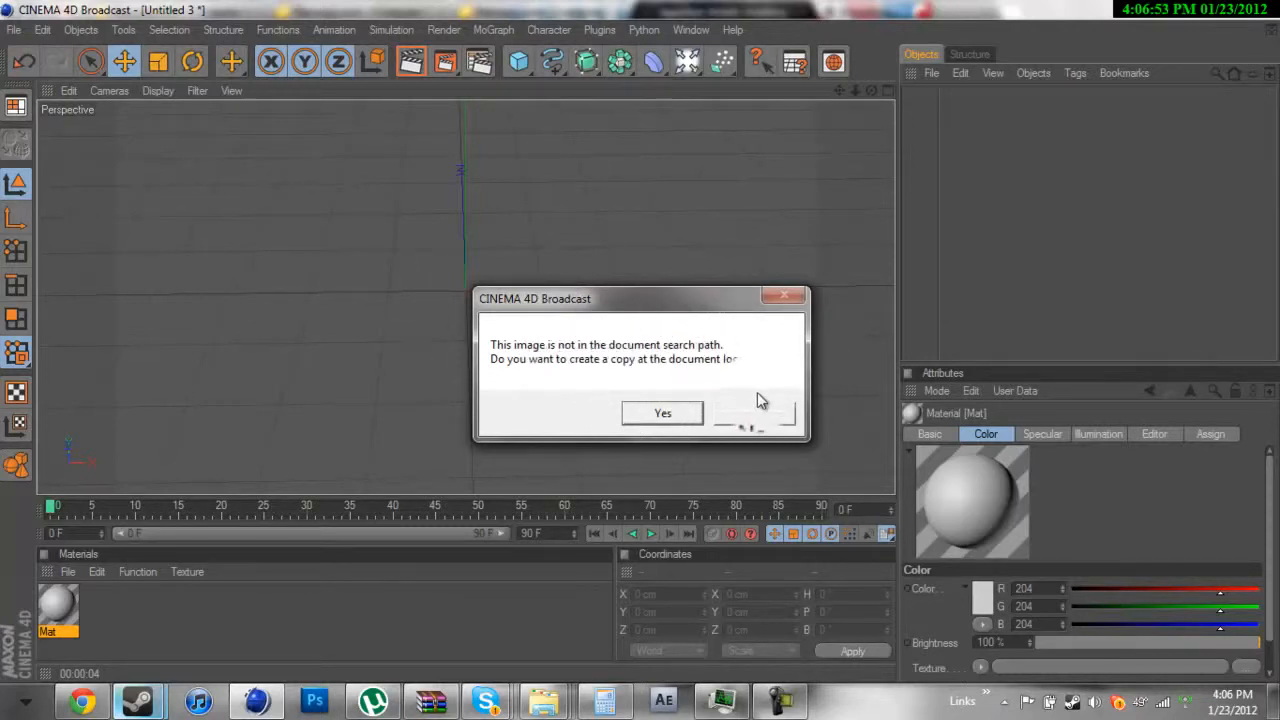
{"action": "left_click", "coordinate": [647, 409]}
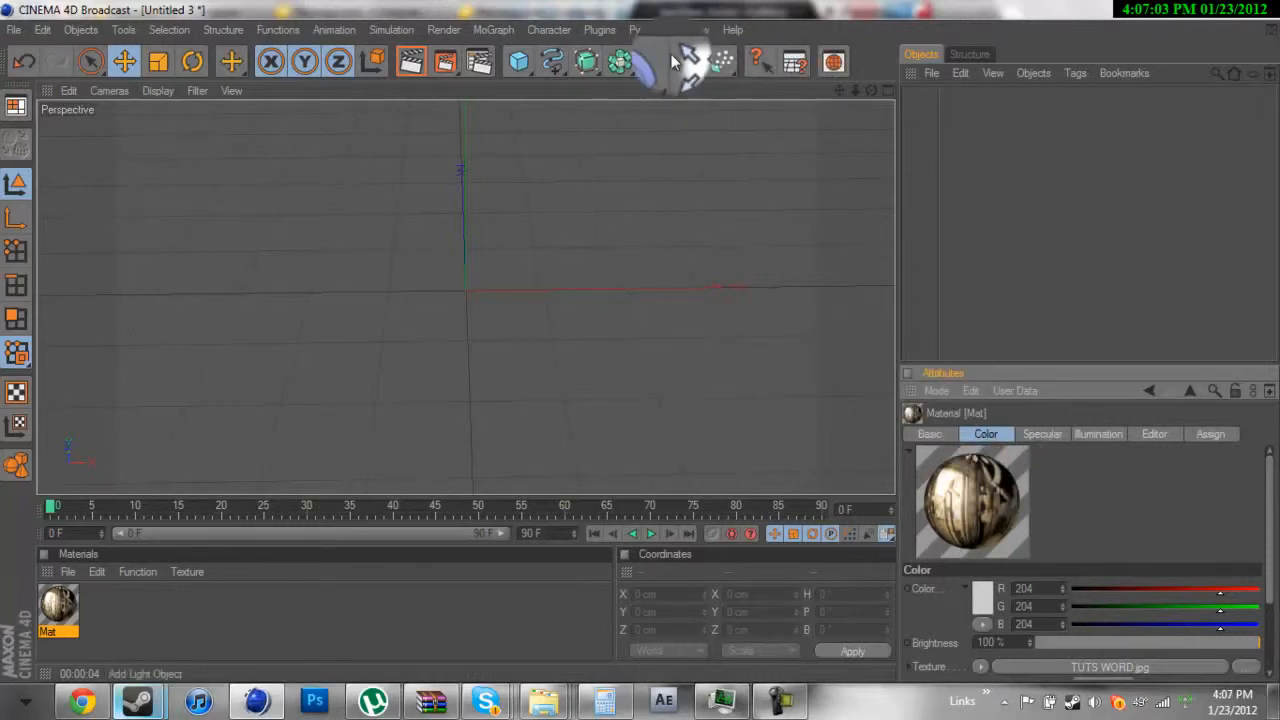
- Add a Background object and apply the street image material to it
{"action": "left_click_drag", "start_coordinate": [684, 68], "coordinate": [729, 286]}
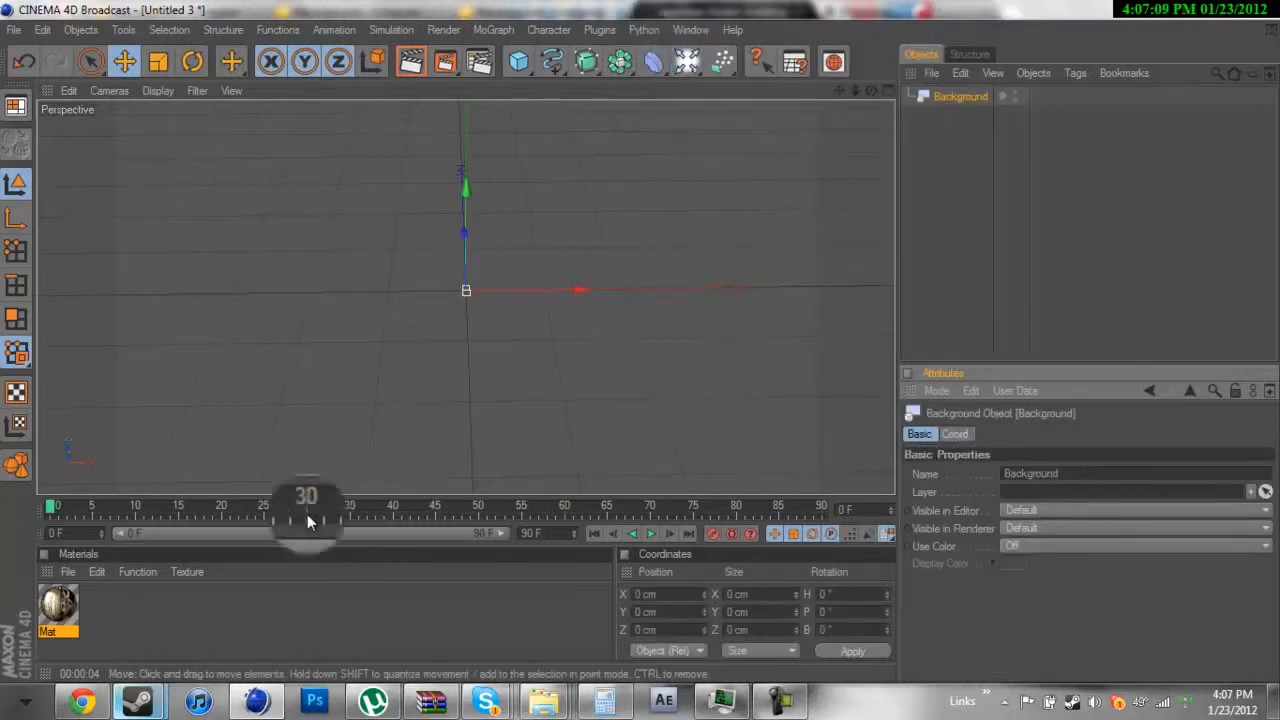
{"action": "mouse_move", "coordinate": [639, 345]}
{"action": "left_mouse_down", "text": "alt"}
{"action": "mouse_move", "coordinate": [643, 364]}
{"action": "mouse_move", "coordinate": [643, 335]}
{"action": "left_mouse_up", "text": "alt"}
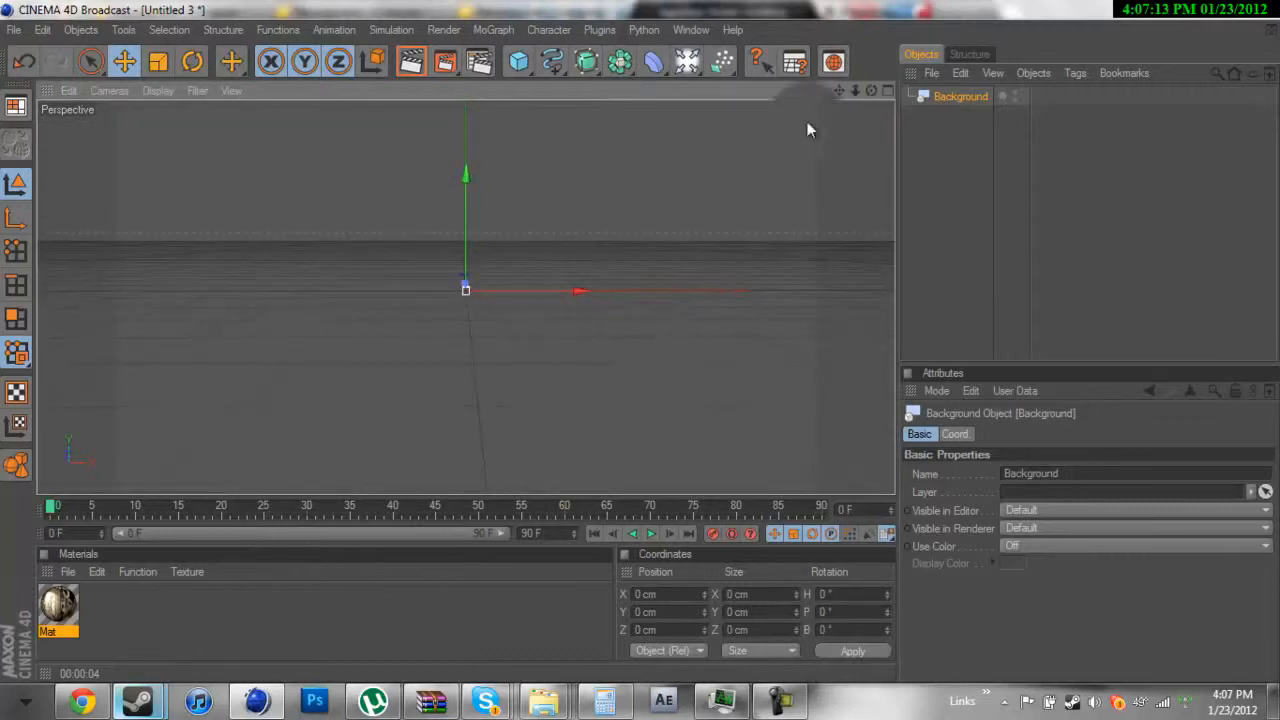
{"action": "left_click_drag", "start_coordinate": [62, 605], "coordinate": [944, 171]}
{"action": "left_click_drag", "start_coordinate": [953, 105], "coordinate": [953, 105]}
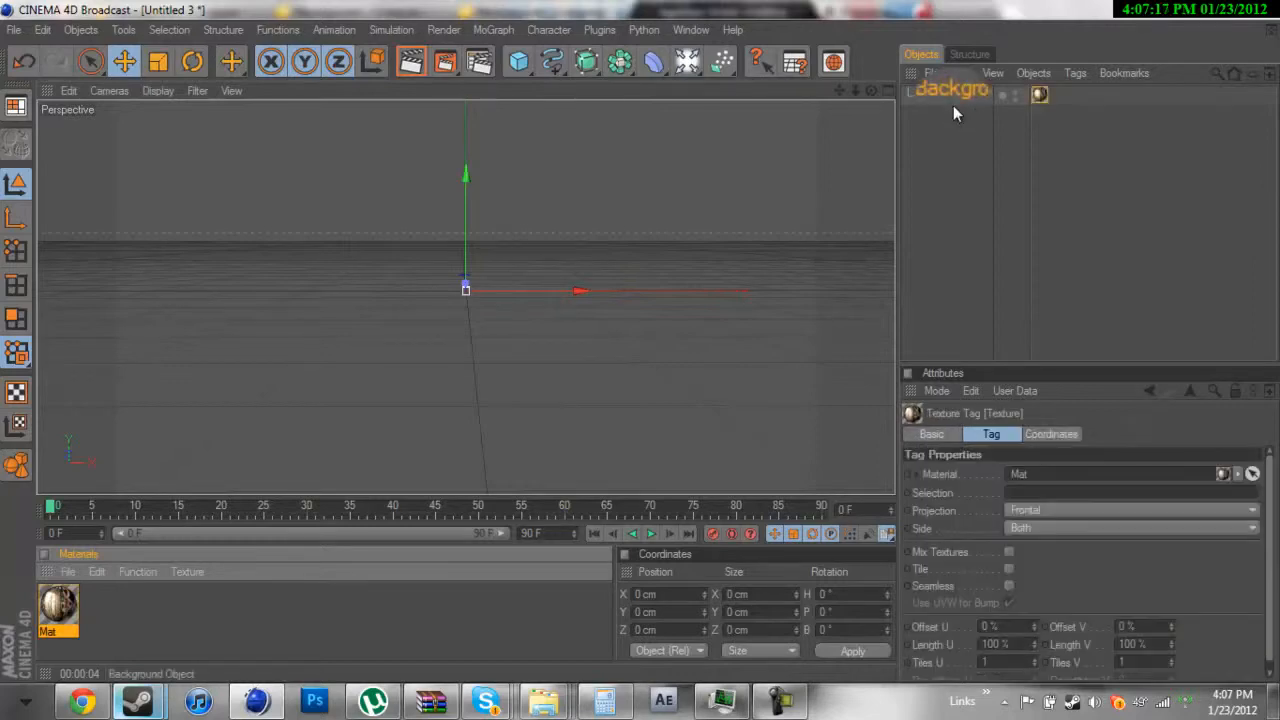
{"action": "left_click", "coordinate": [950, 170]}
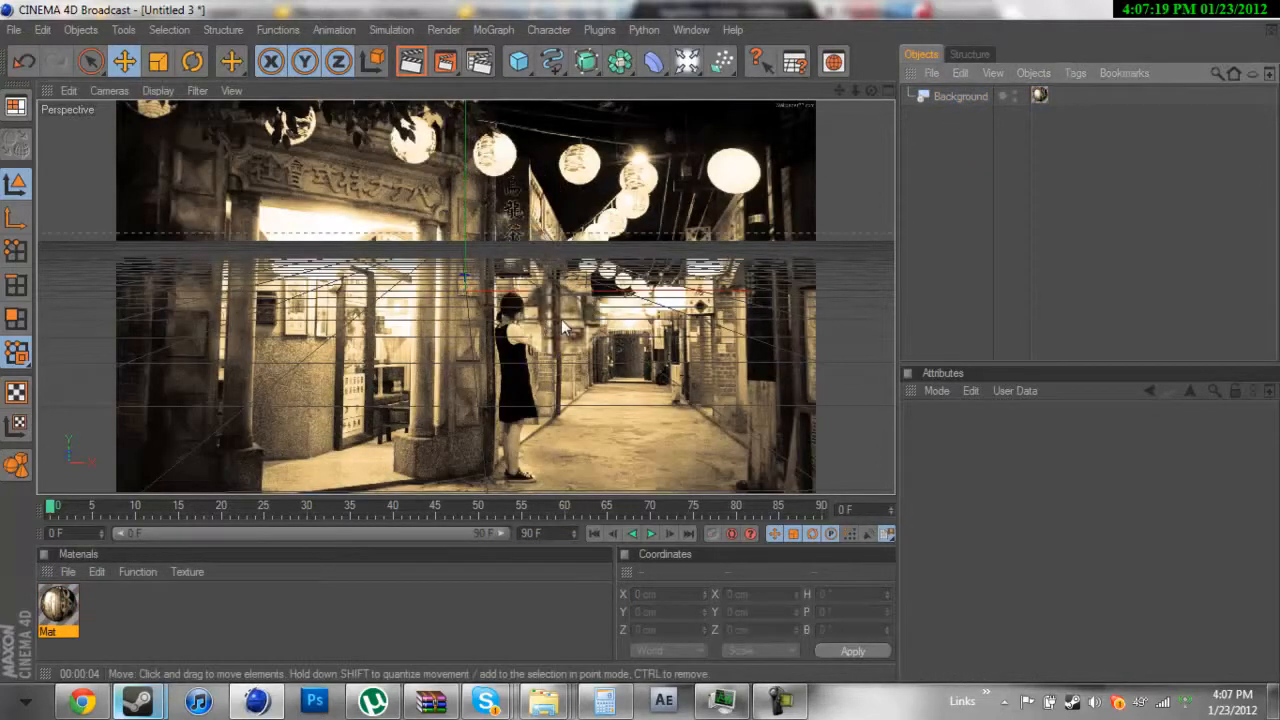
- Add a Plane and a MoText object to the scene
{"action": "left_click_drag", "start_coordinate": [869, 92], "coordinate": [644, 341]}
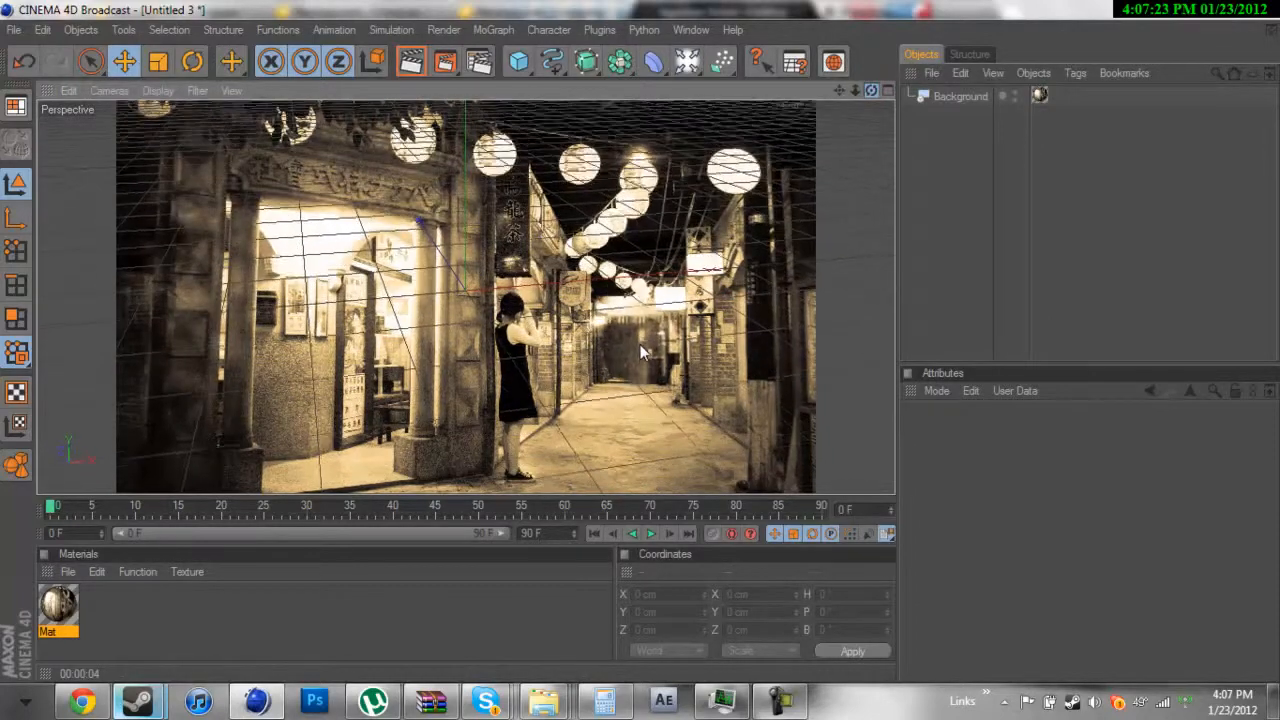
{"action": "left_click_drag", "start_coordinate": [528, 63], "coordinate": [678, 120]}
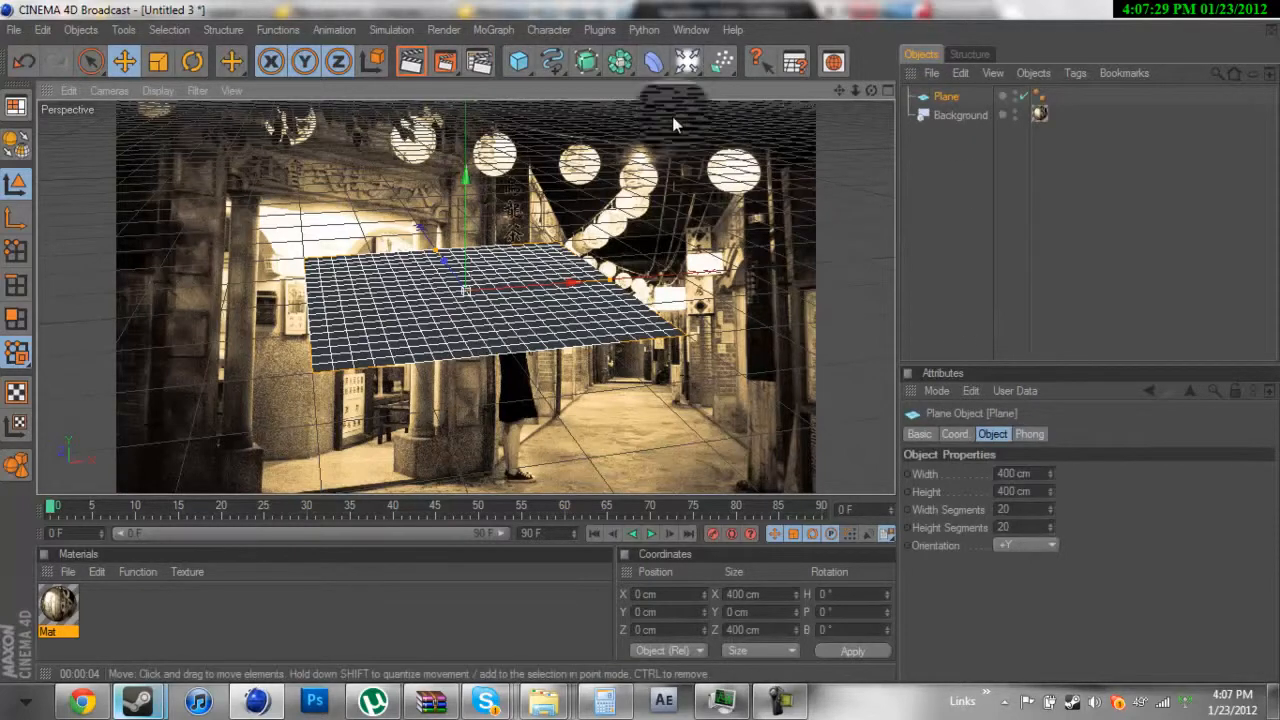
{"action": "left_click", "coordinate": [493, 29]}
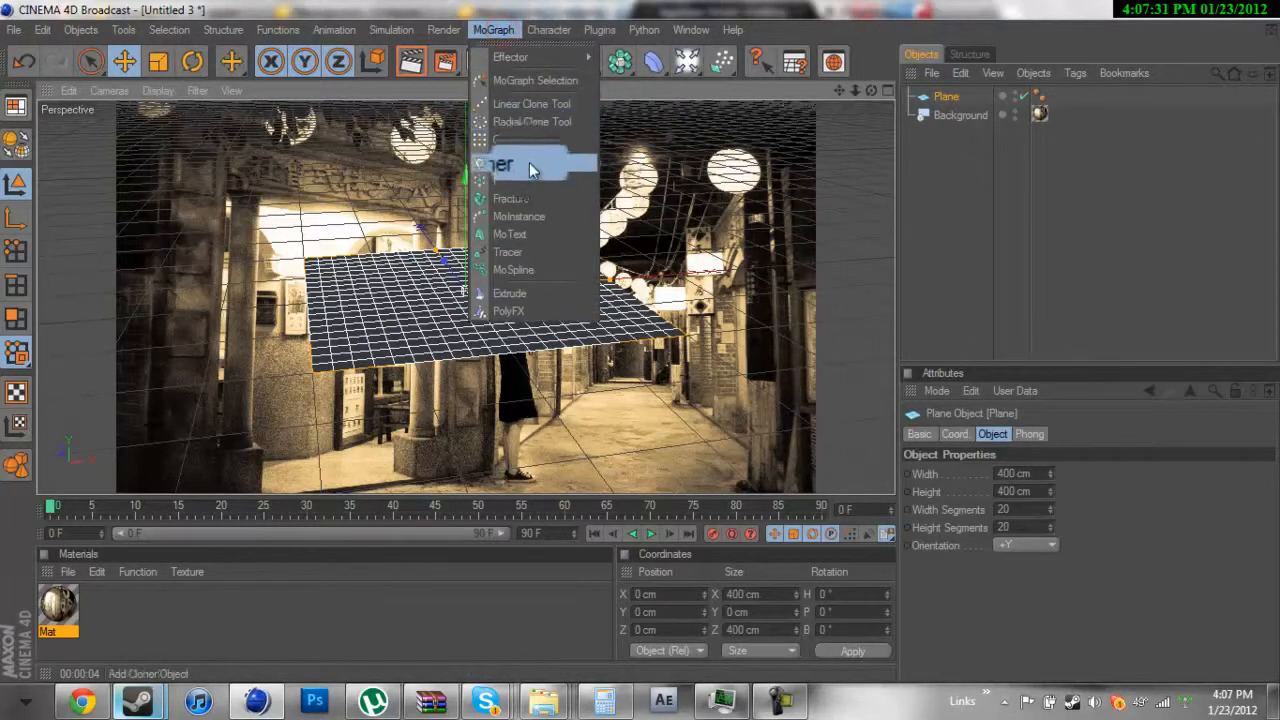
{"action": "left_click", "coordinate": [530, 237]}
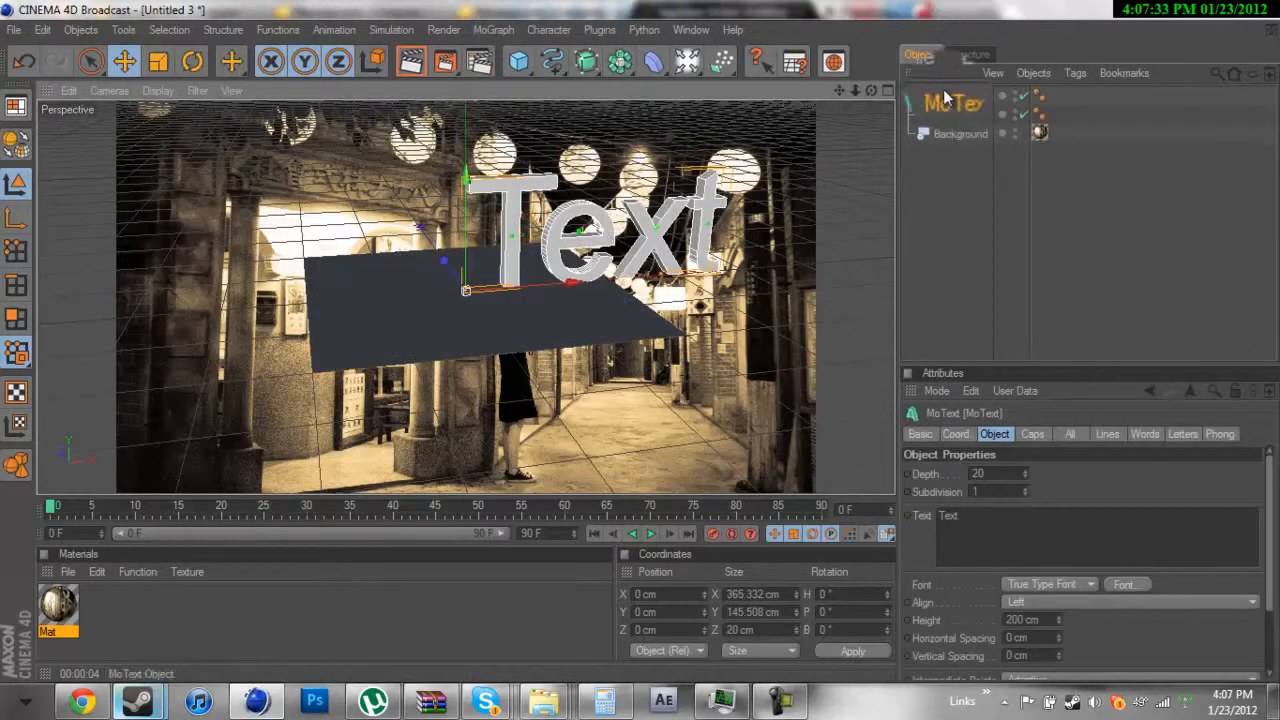
- Replace the MoText object's default text with ResiztDZN
{"action": "left_click", "coordinate": [1110, 537]}
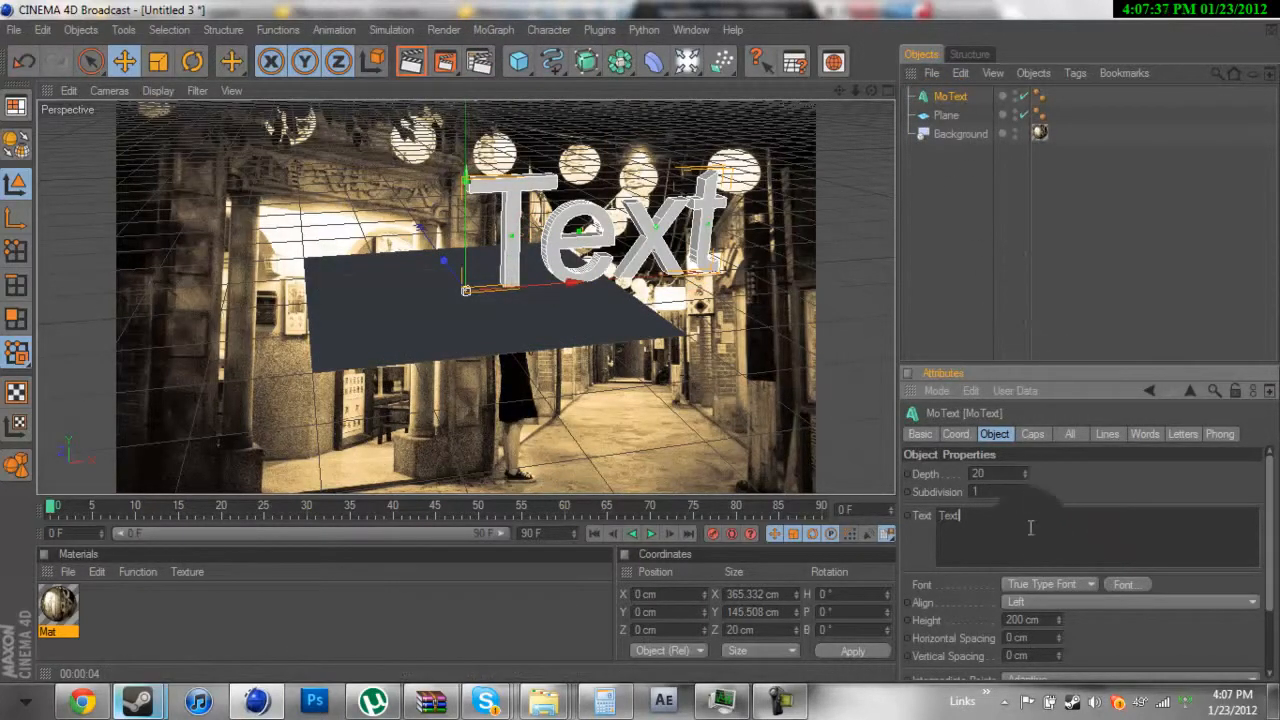
{"action": "left_click_drag", "start_coordinate": [988, 525], "coordinate": [742, 467]}
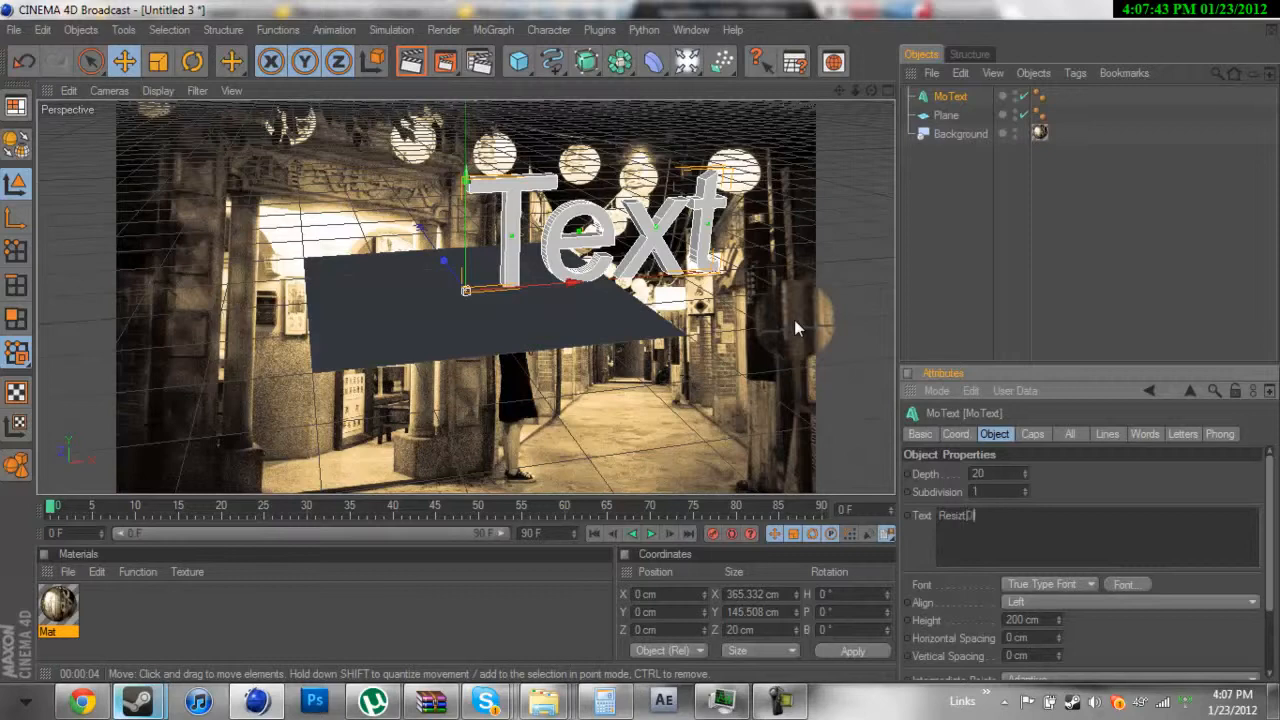
{"action": "left_click", "coordinate": [1075, 327]}
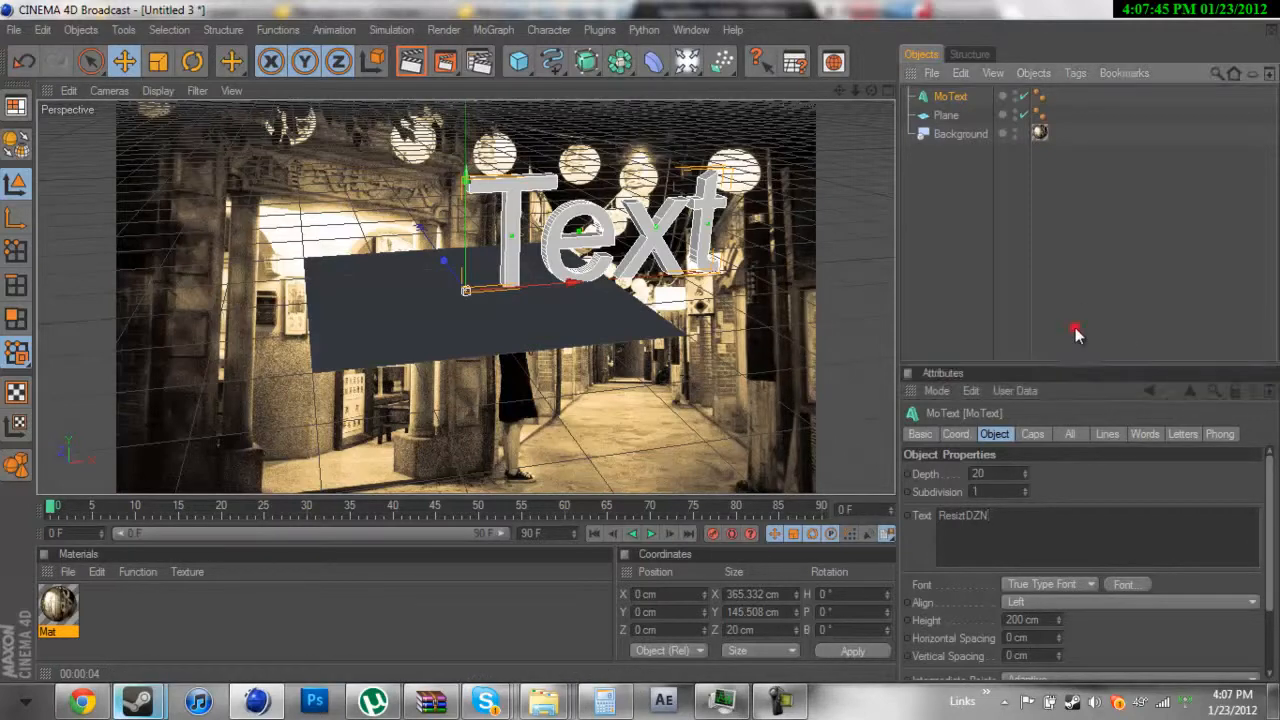
- Change the MoText font to Bebas in the Regular style
{"action": "left_click", "coordinate": [955, 96]}
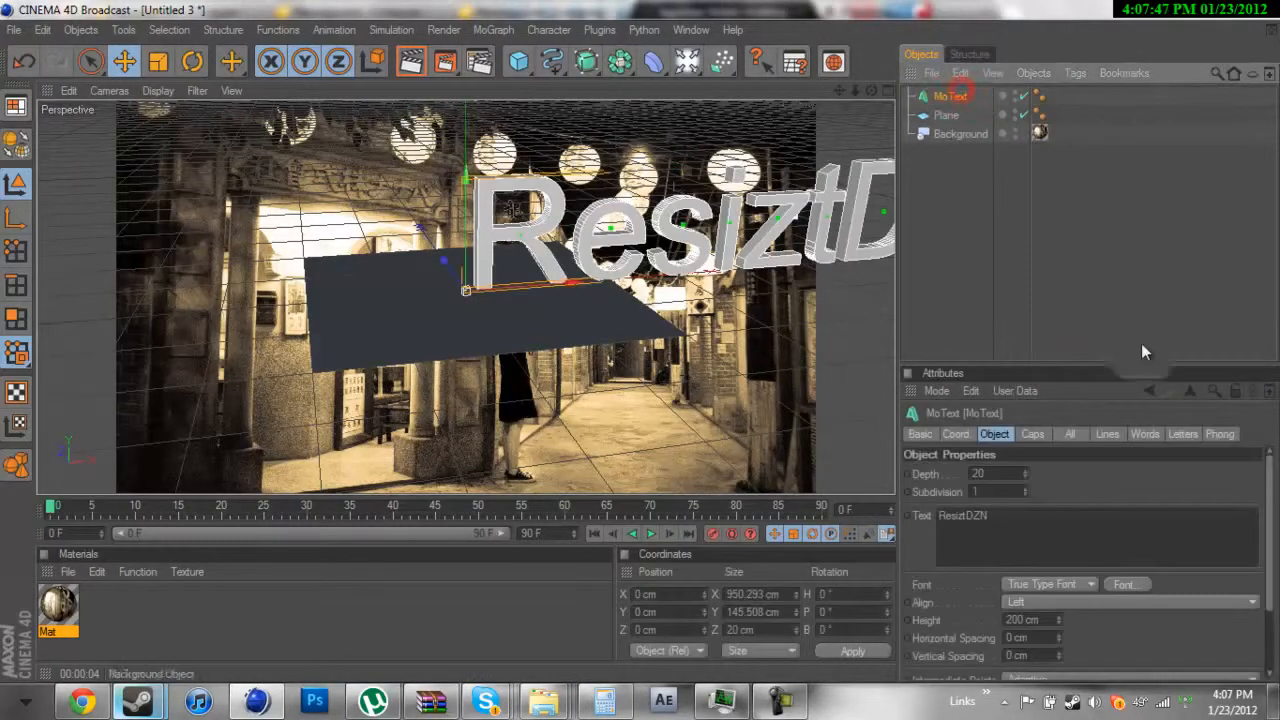
{"action": "left_click", "coordinate": [1120, 585]}
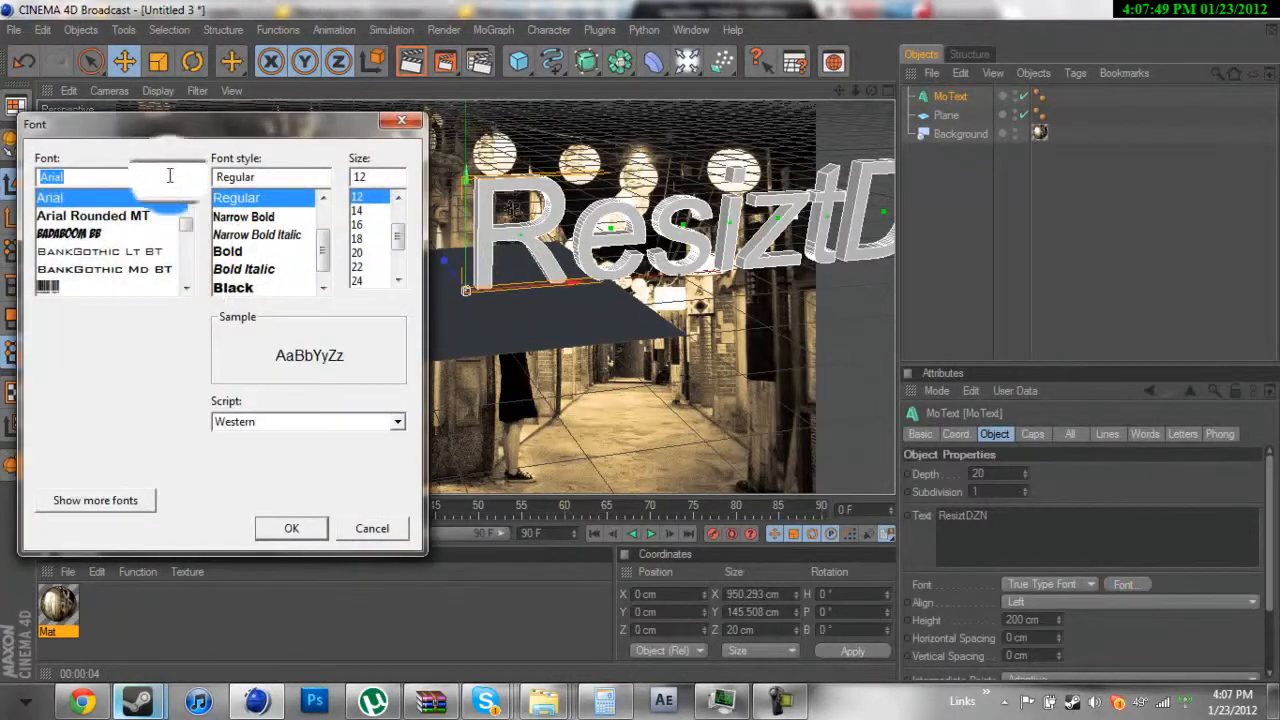
{"action": "type", "text": "bea"}
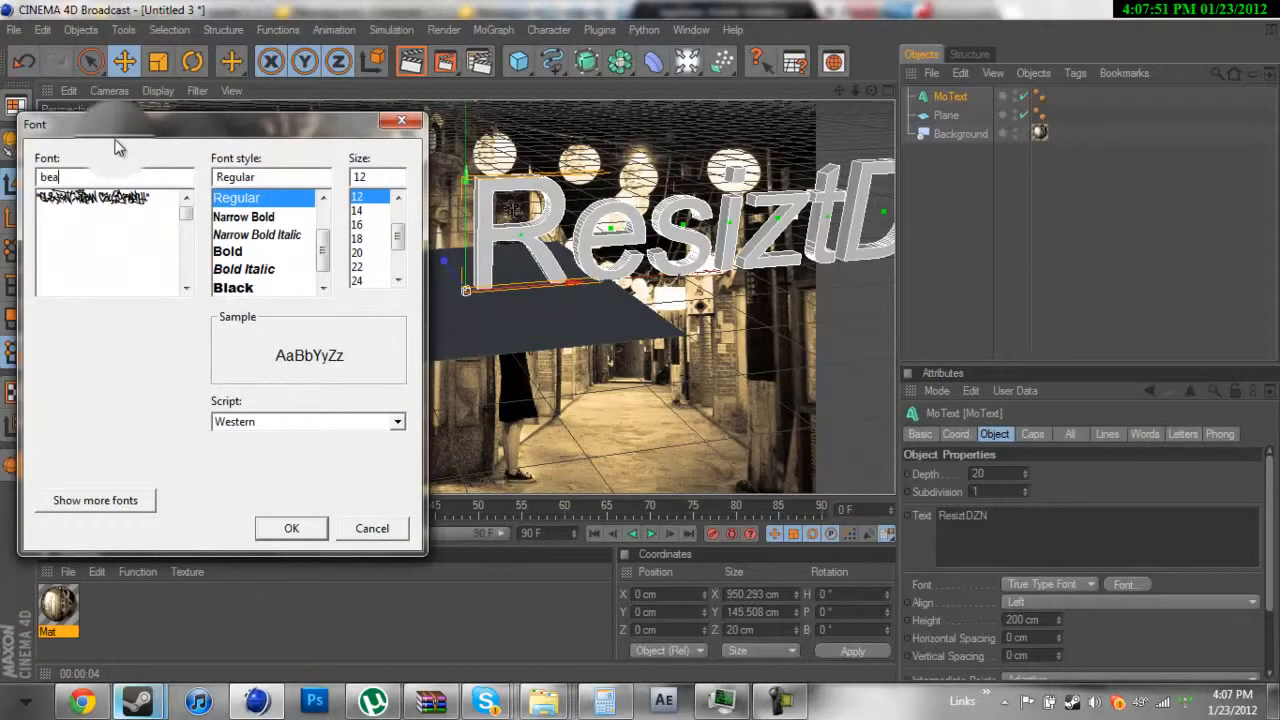
{"action": "left_click", "coordinate": [80, 202]}
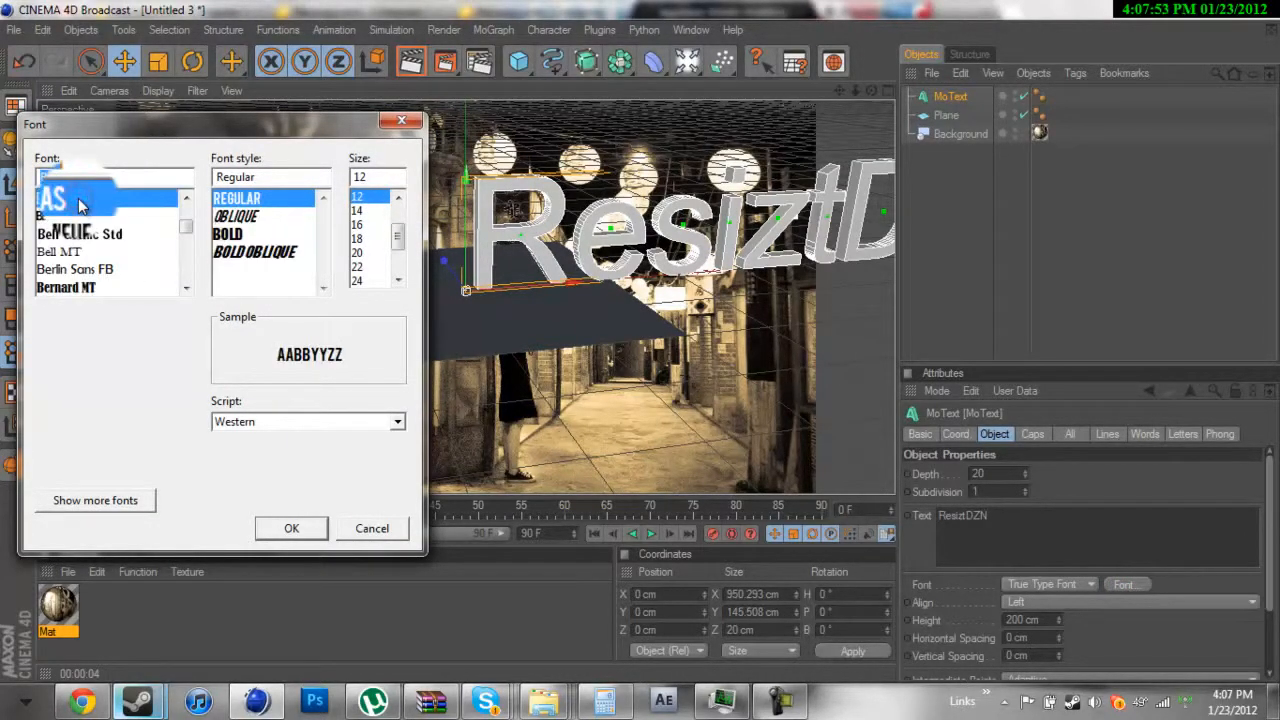
{"action": "double_click", "coordinate": [78, 198]}
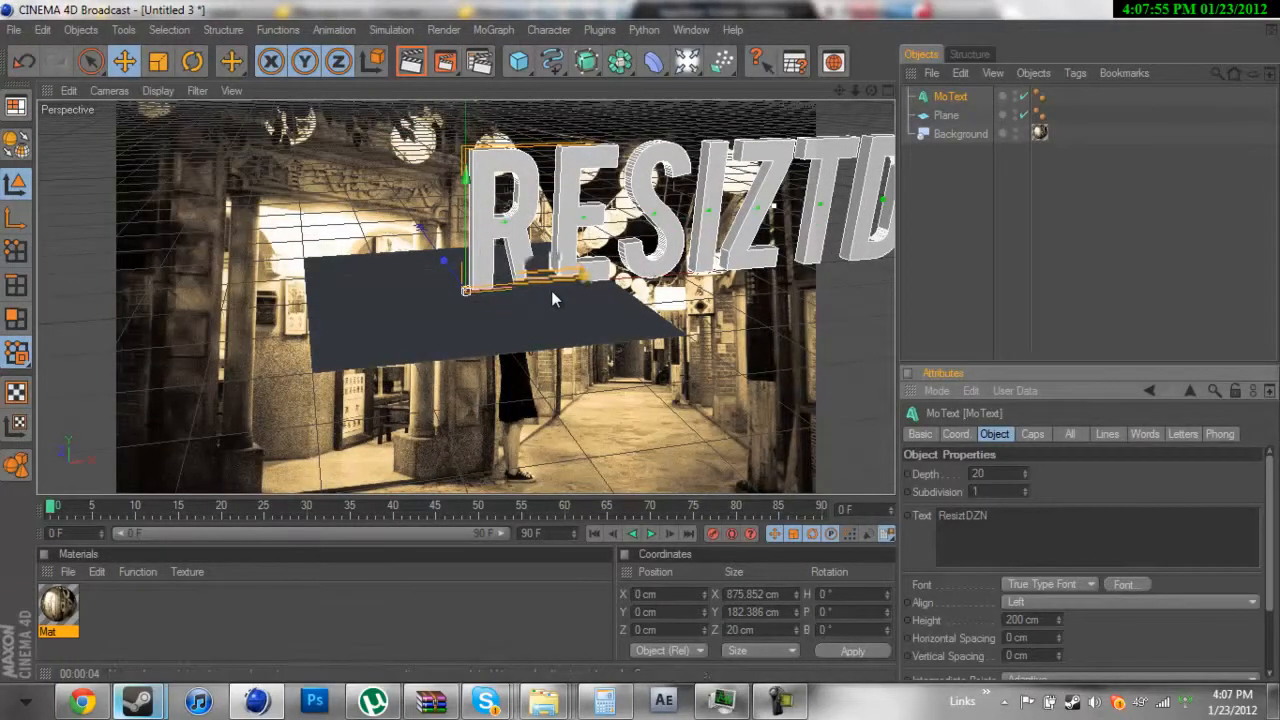
- Move the text along the X axis to about -413 cm so it is centered over the plane
{"action": "left_click_drag", "start_coordinate": [551, 290], "coordinate": [640, 342]}
{"action": "left_click_drag", "start_coordinate": [870, 90], "coordinate": [639, 341]}
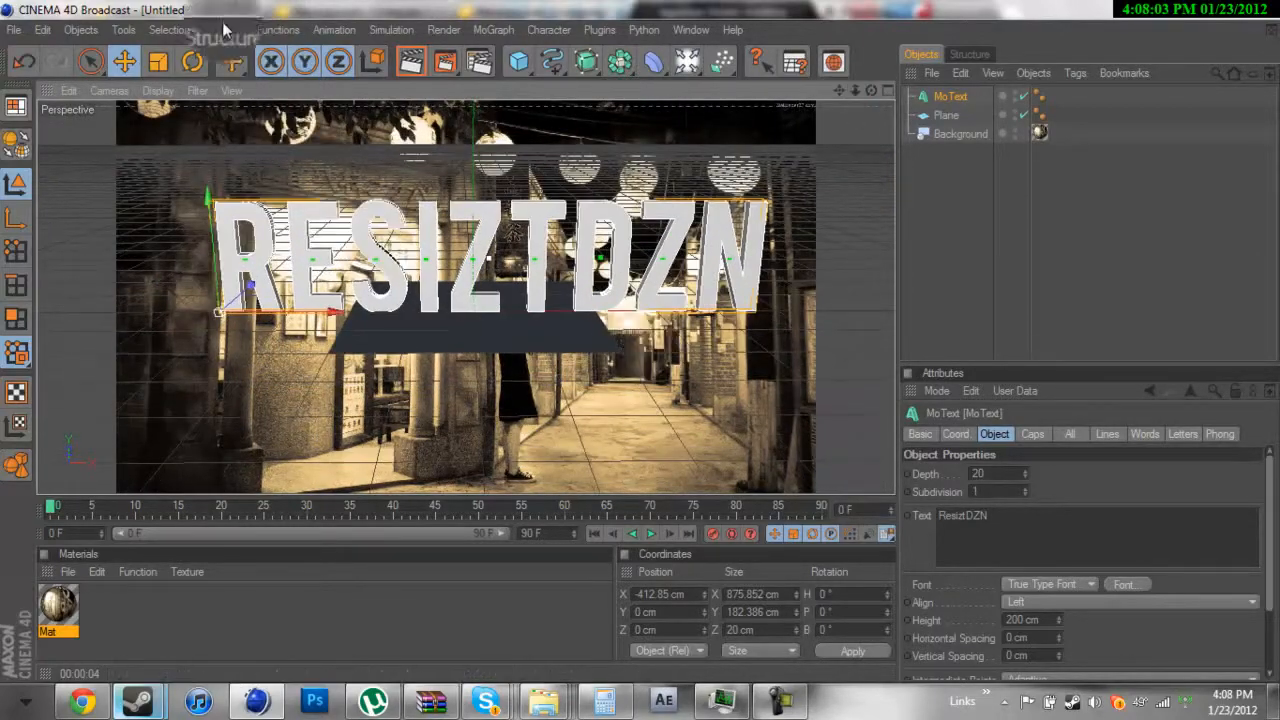
- Scale the plane up uniformly to about 921 cm in width and height so it extends beyond the text
{"action": "left_click", "coordinate": [952, 115]}
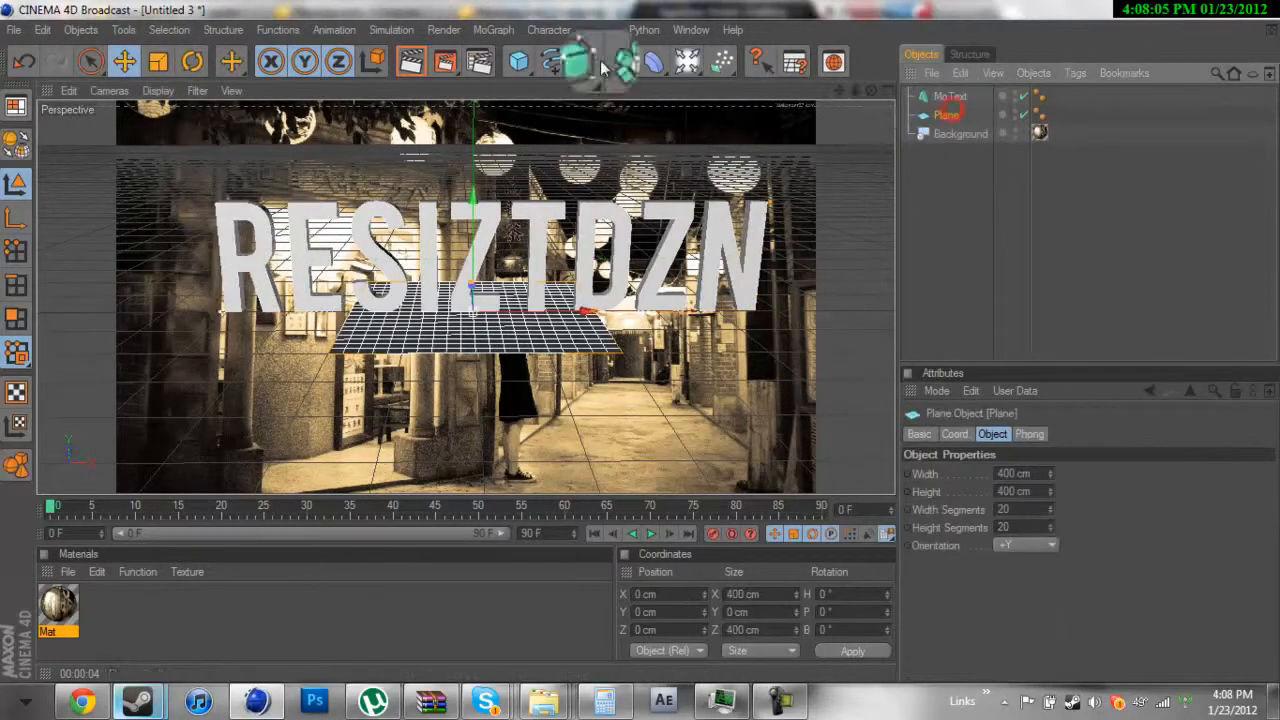
{"action": "left_click", "coordinate": [166, 64]}
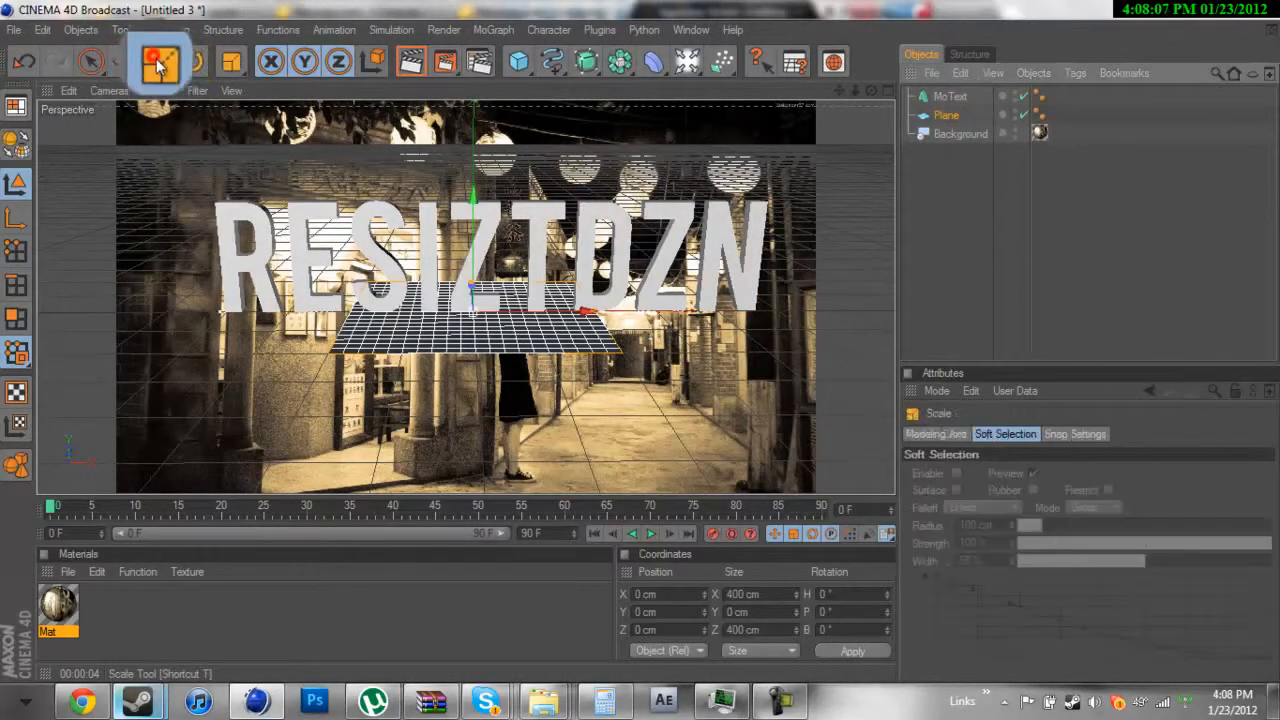
{"action": "left_click_drag", "start_coordinate": [474, 318], "coordinate": [646, 349]}
- Move the MoText object along the X axis to about -437 cm to center it on the enlarged plane
{"action": "left_click_drag", "start_coordinate": [958, 100], "coordinate": [962, 101]}
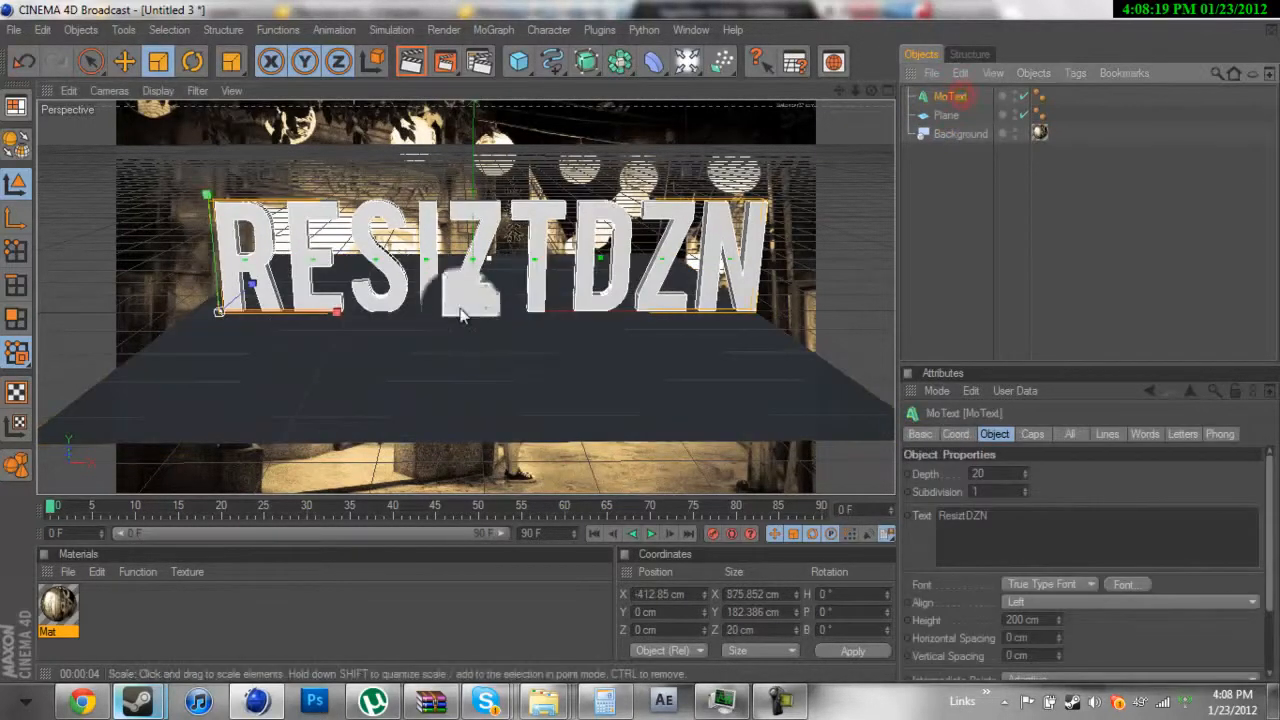
{"action": "left_click", "coordinate": [124, 62]}
{"action": "left_click_drag", "start_coordinate": [303, 313], "coordinate": [288, 313]}
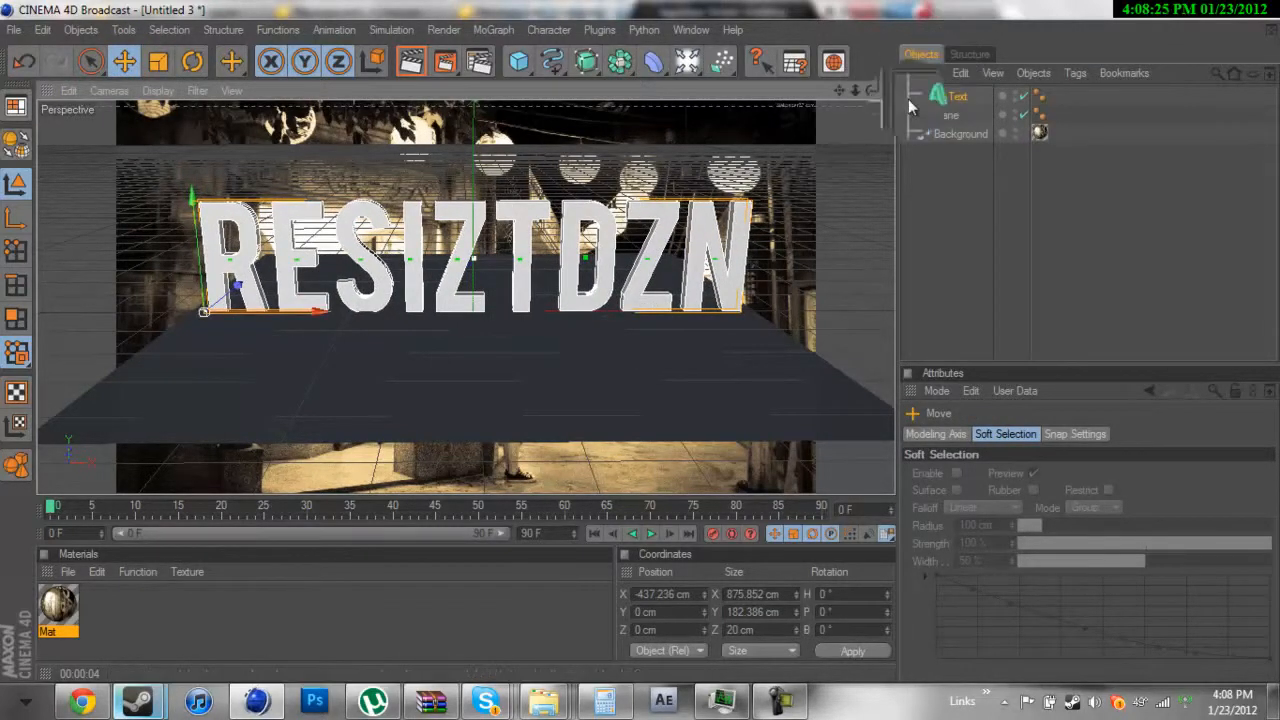
- Move the MoText and Plane together onto the street, to about X 925, Y -695 and Z -107 cm
{"action": "left_click_drag", "start_coordinate": [871, 90], "coordinate": [642, 364]}
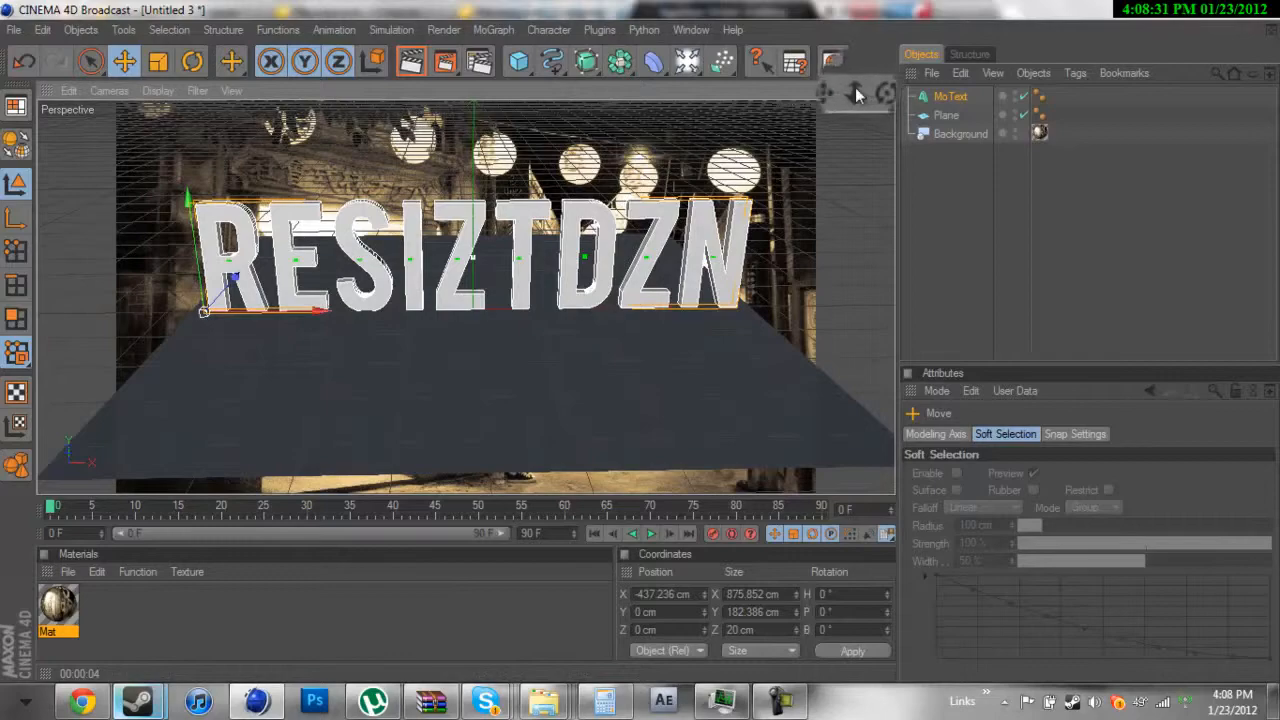
{"action": "left_click_drag", "start_coordinate": [855, 87], "coordinate": [635, 341]}
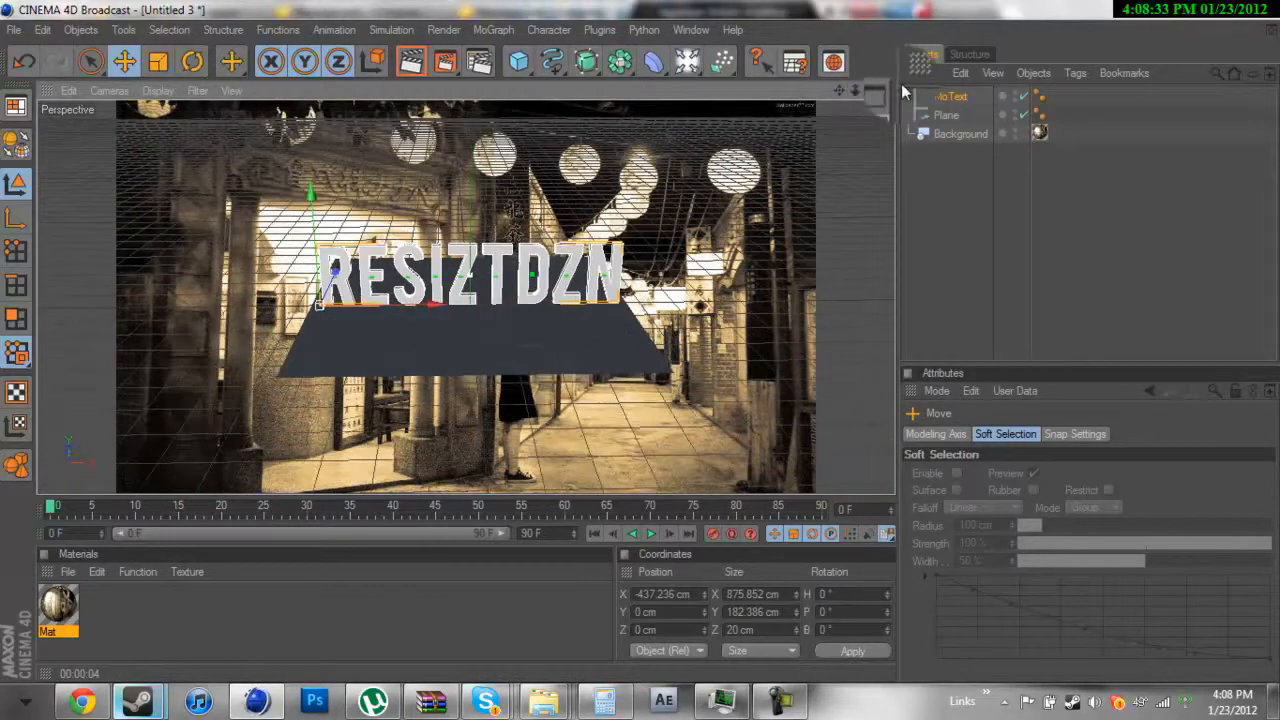
{"action": "left_click", "coordinate": [946, 115], "text": "ctrl"}
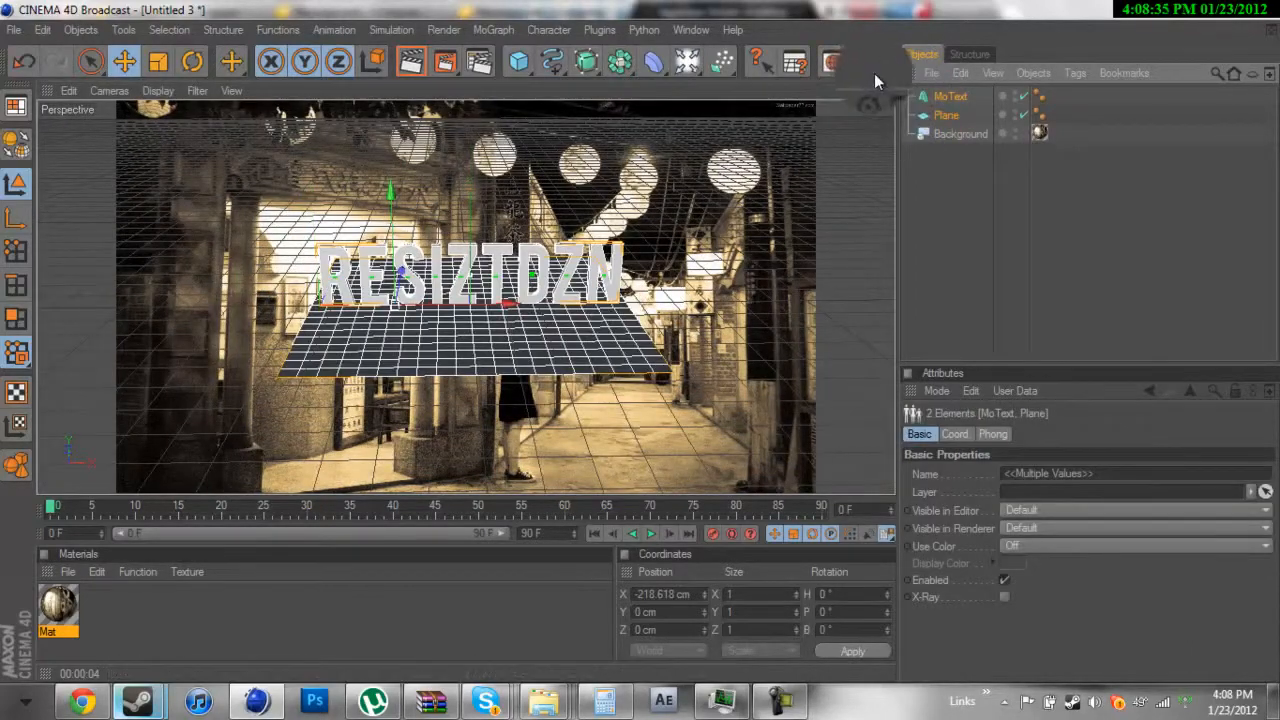
{"action": "left_click_drag", "start_coordinate": [871, 90], "coordinate": [637, 341]}
{"action": "left_click_drag", "start_coordinate": [857, 87], "coordinate": [639, 342]}
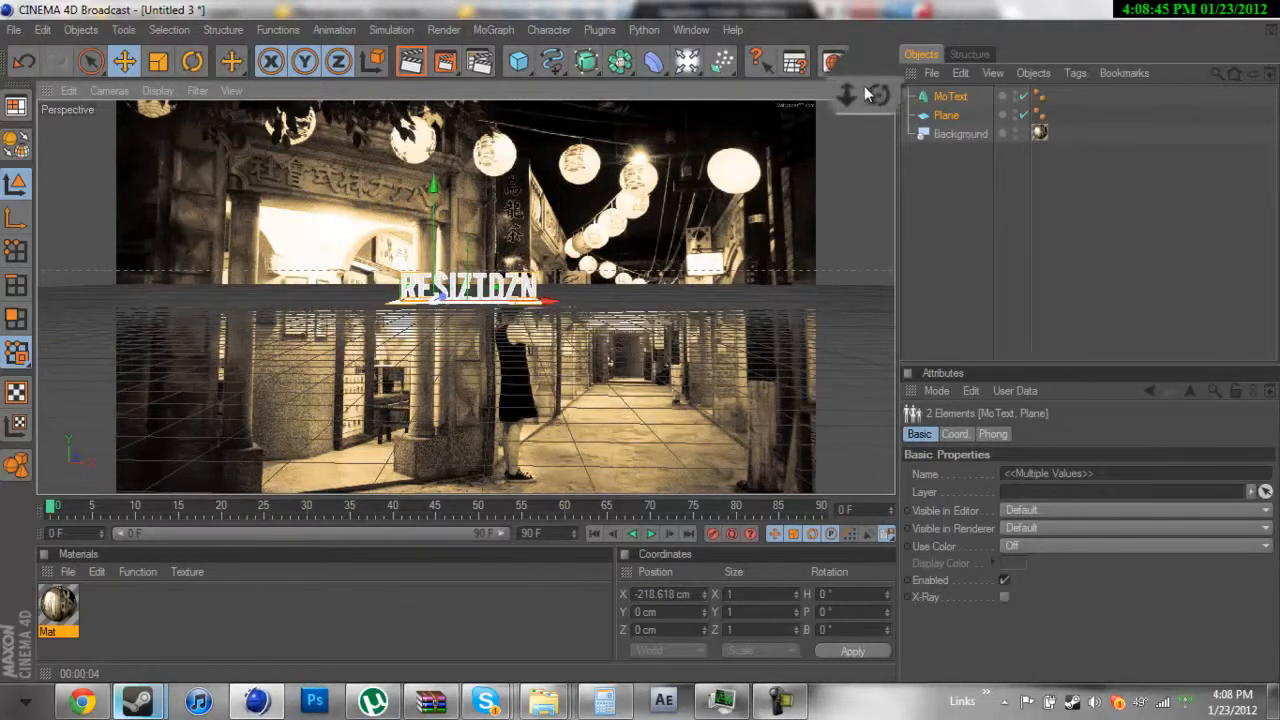
{"action": "left_click_drag", "start_coordinate": [868, 92], "coordinate": [758, 259]}
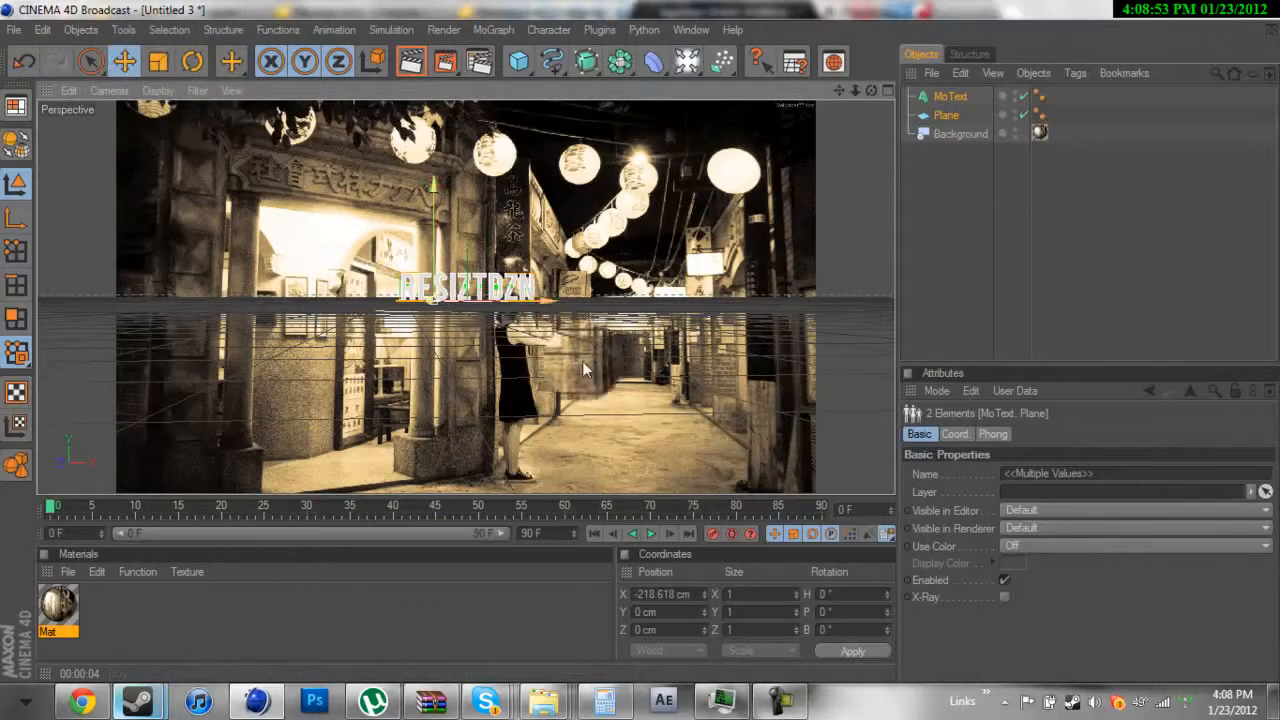
{"action": "left_click_drag", "start_coordinate": [558, 330], "coordinate": [657, 354]}
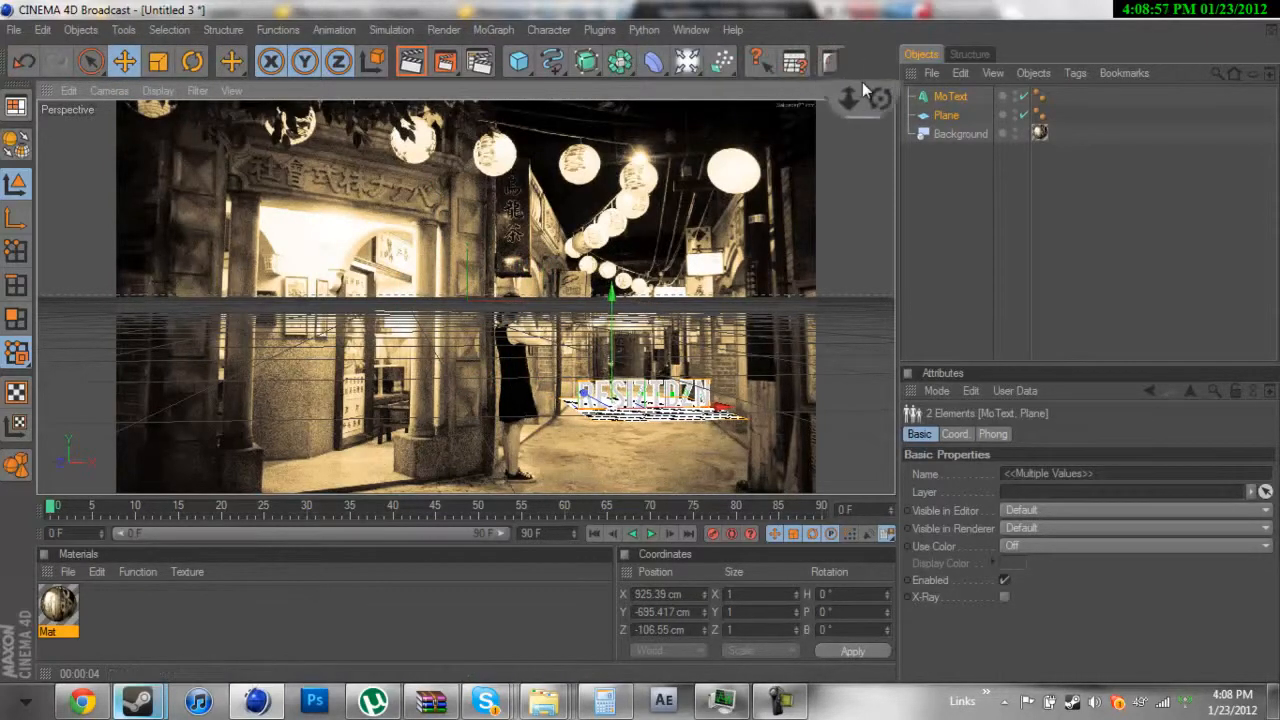
- Reposition the text and plane together at about X 868, Y -617 and Z -126 cm, matching the street's perspective, and render a preview
{"action": "left_click_drag", "start_coordinate": [866, 88], "coordinate": [642, 348]}
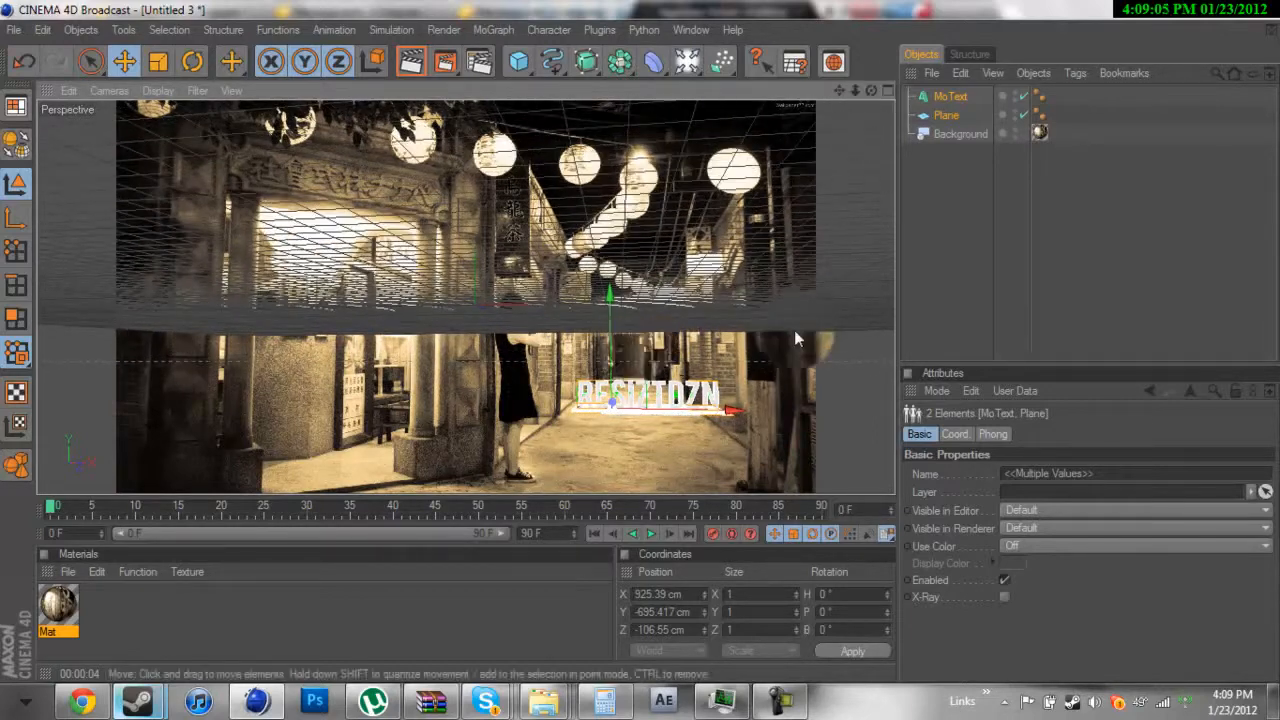
{"action": "left_click_drag", "start_coordinate": [721, 447], "coordinate": [639, 343]}
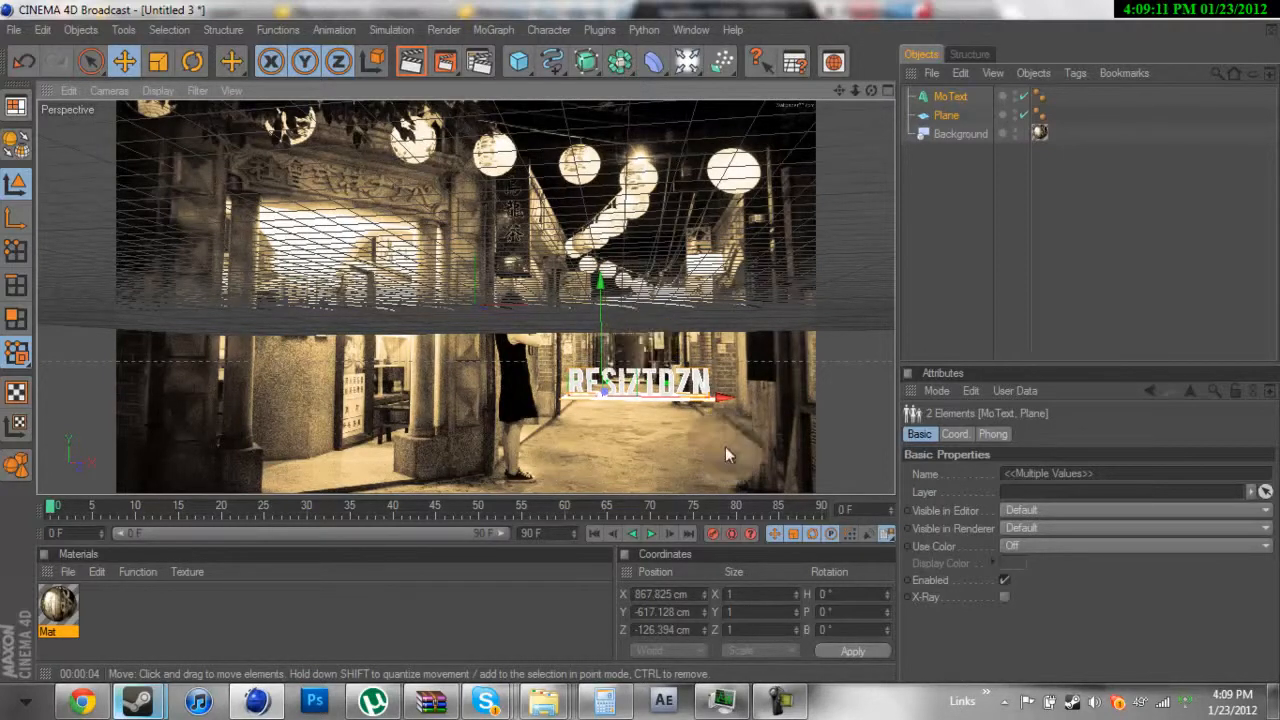
{"action": "left_click", "coordinate": [958, 298]}
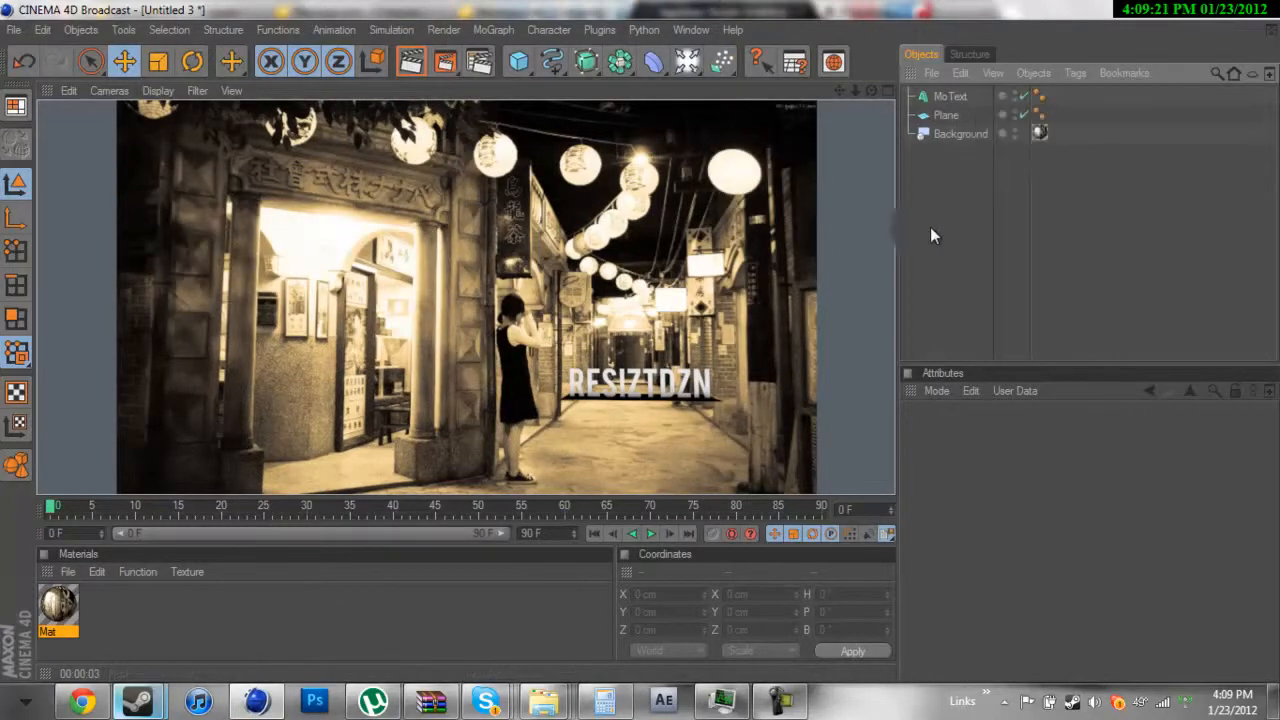
- Copy the Background object's Mat texture tag with Frontal projection onto the Plane
{"action": "left_click", "coordinate": [945, 115]}
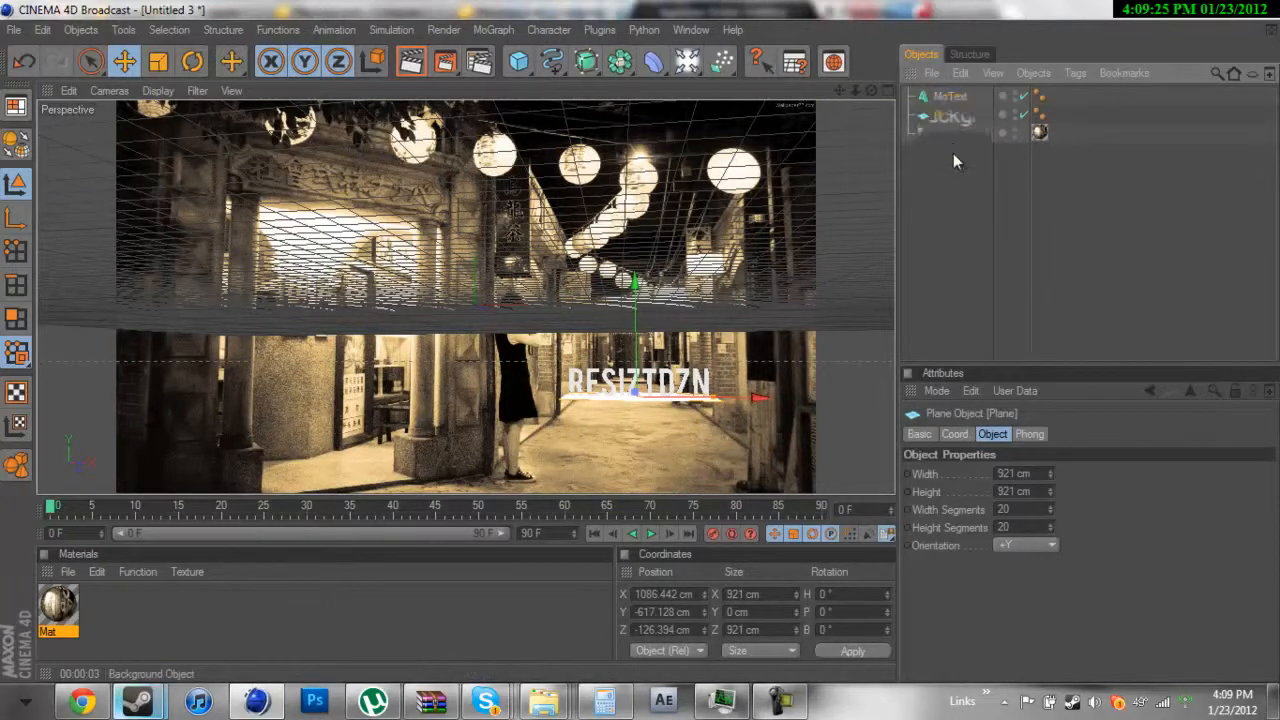
{"action": "left_click", "coordinate": [1040, 130]}
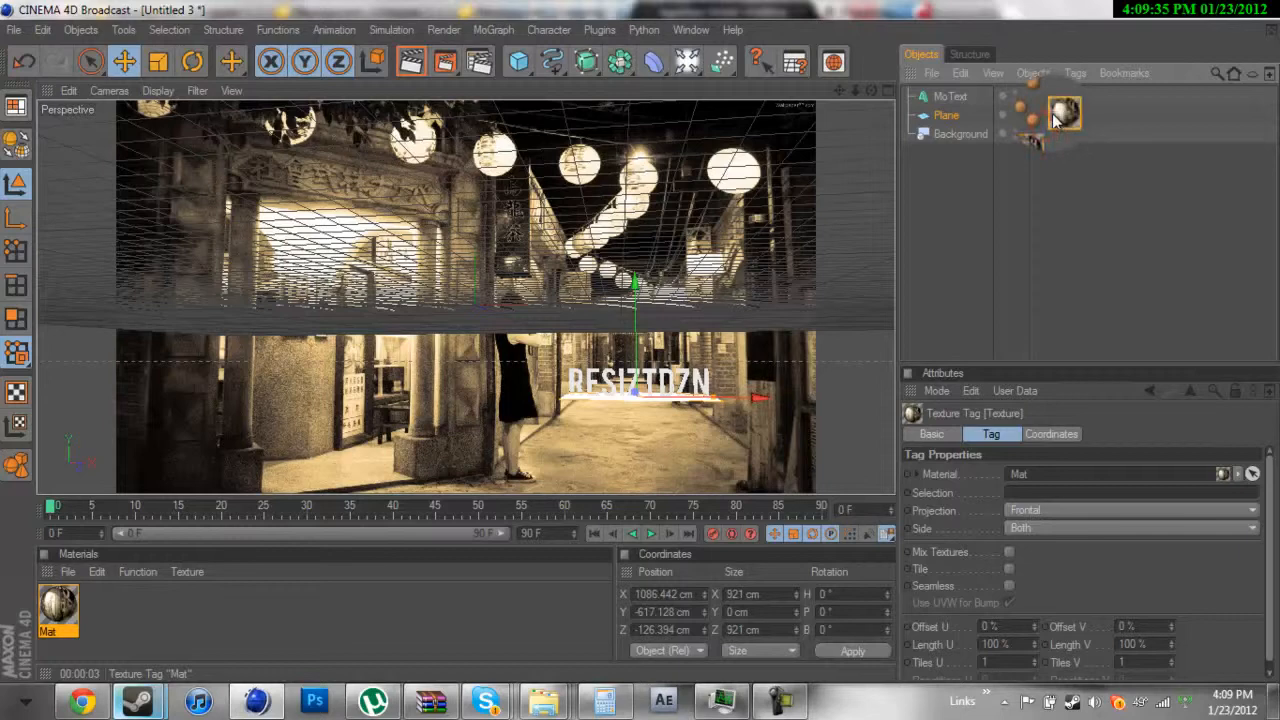
{"action": "left_click", "coordinate": [922, 283]}
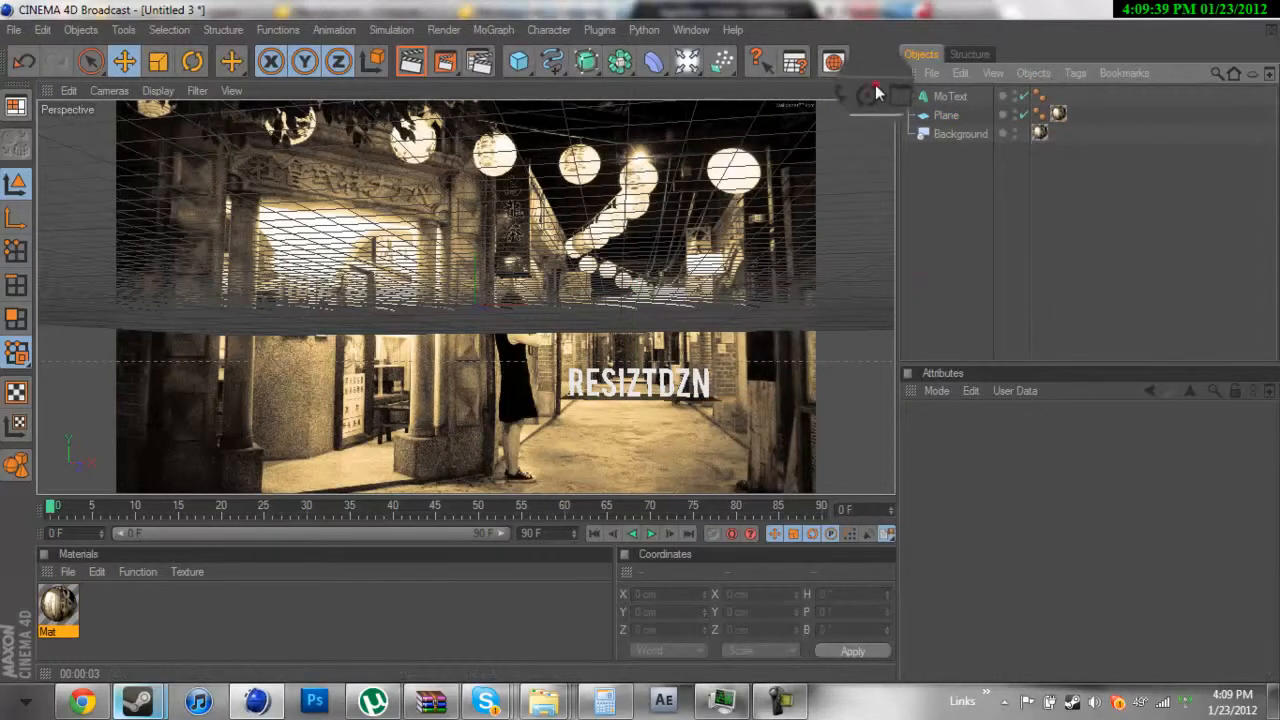
- Tilt the perspective view to match the street floor and render a preview in the viewport
{"action": "left_click_drag", "start_coordinate": [876, 92], "coordinate": [640, 348]}
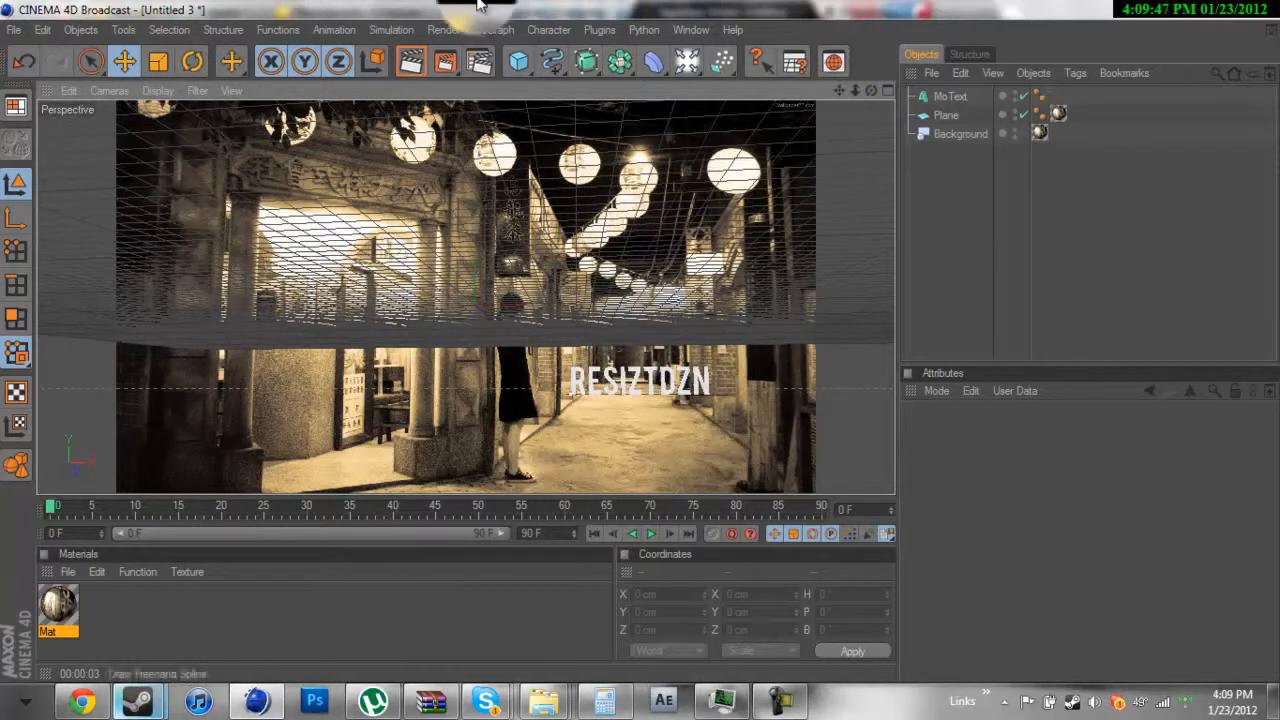
{"action": "left_click", "coordinate": [408, 75]}
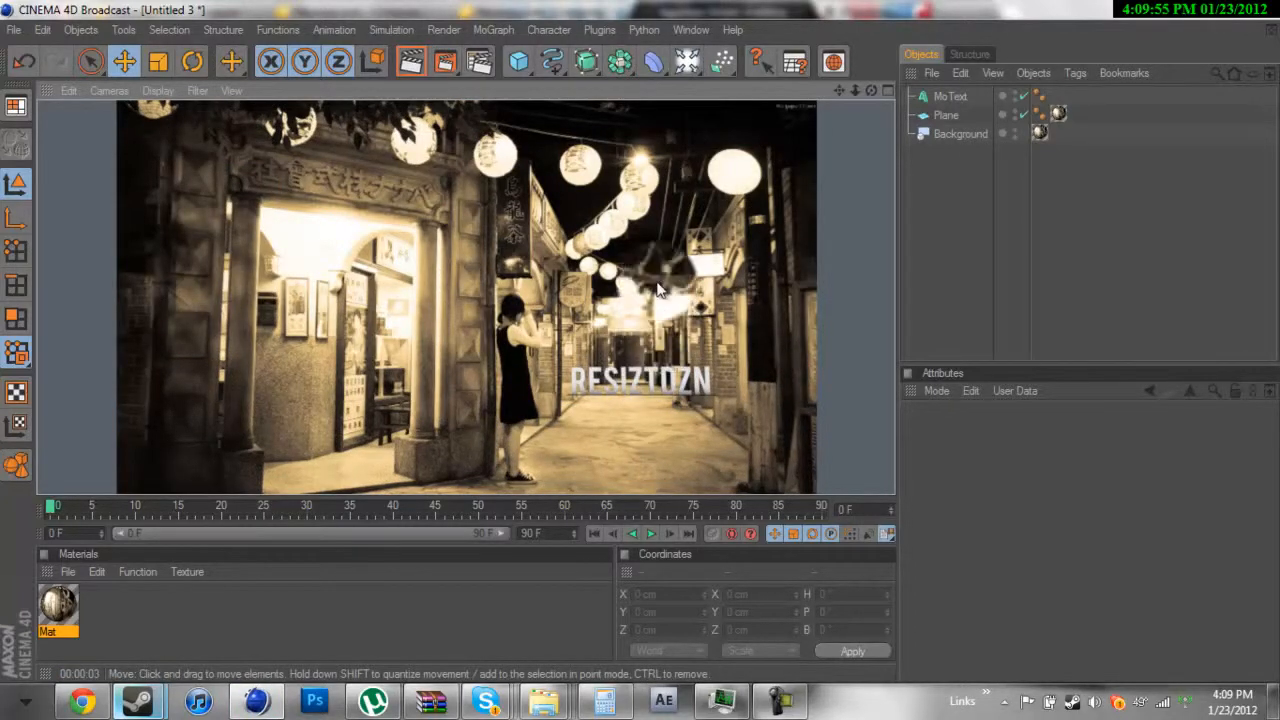
{"action": "left_click", "coordinate": [959, 238]}
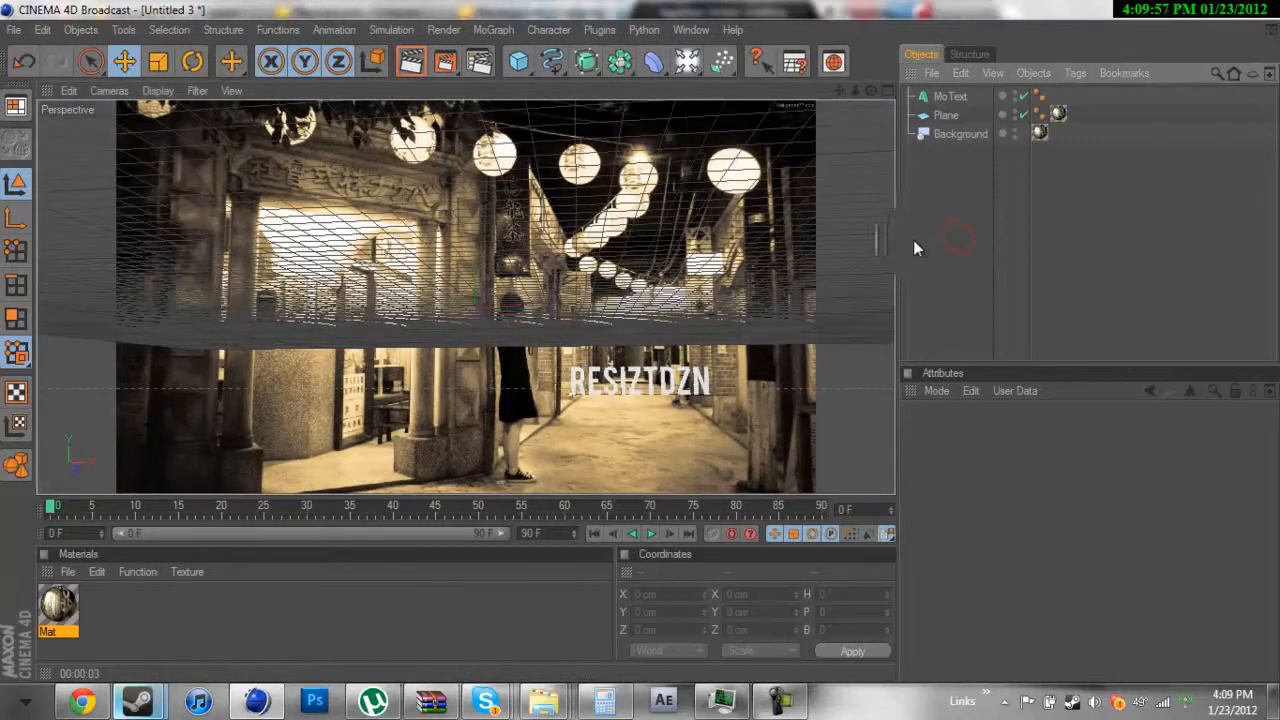
- Add a Compositing tag to the Plane and enable Compositing Background
{"action": "left_click", "coordinate": [947, 116]}
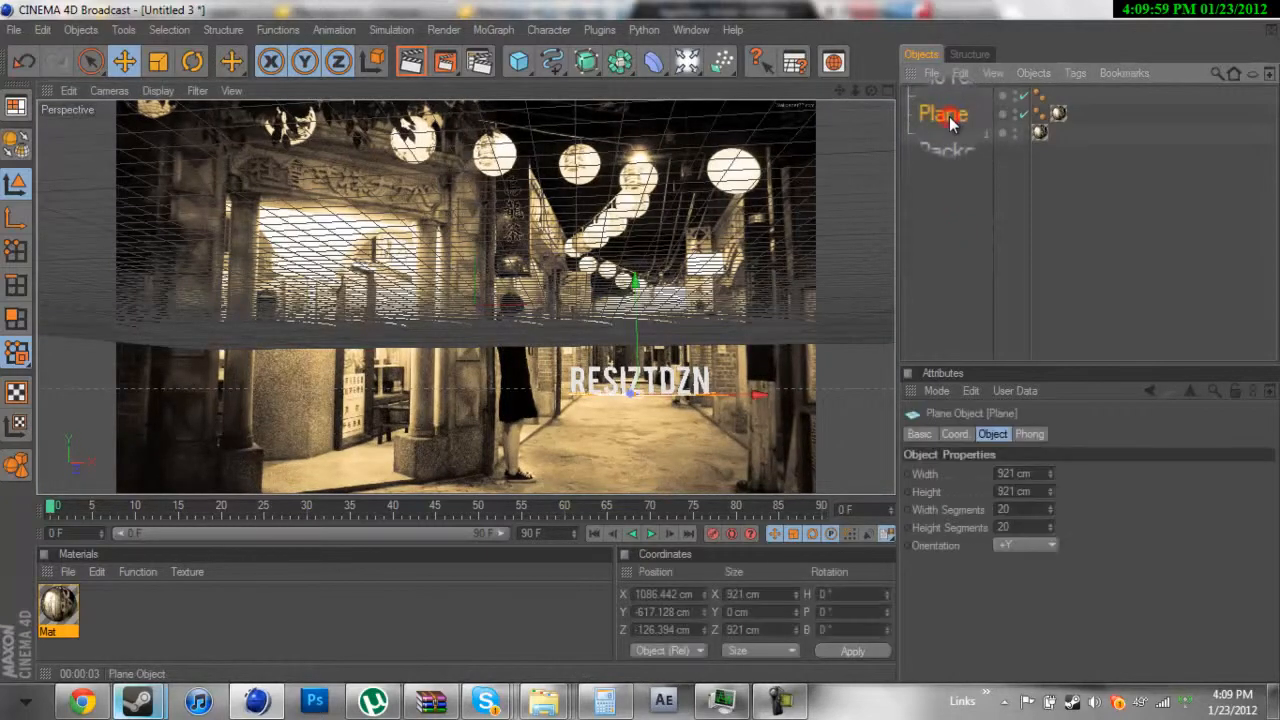
{"action": "left_click", "coordinate": [1059, 113]}
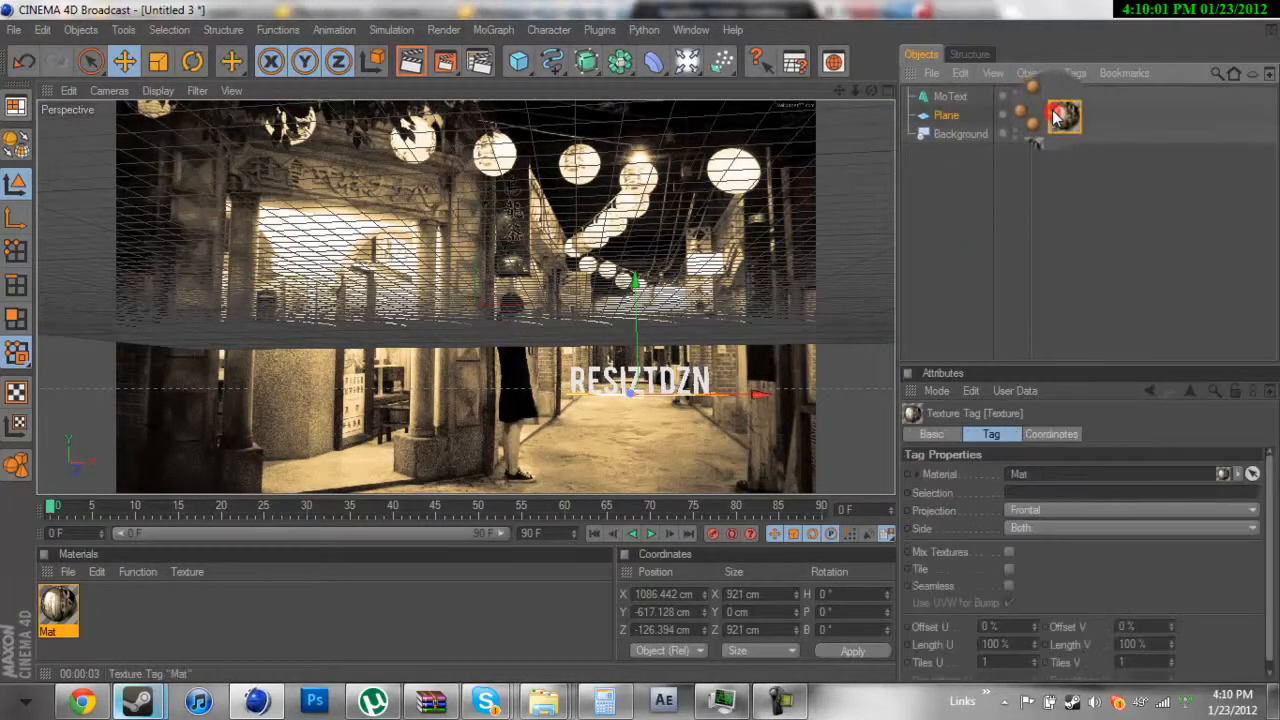
{"action": "left_click", "coordinate": [1083, 70]}
{"action": "mouse_move", "coordinate": [1106, 106]}
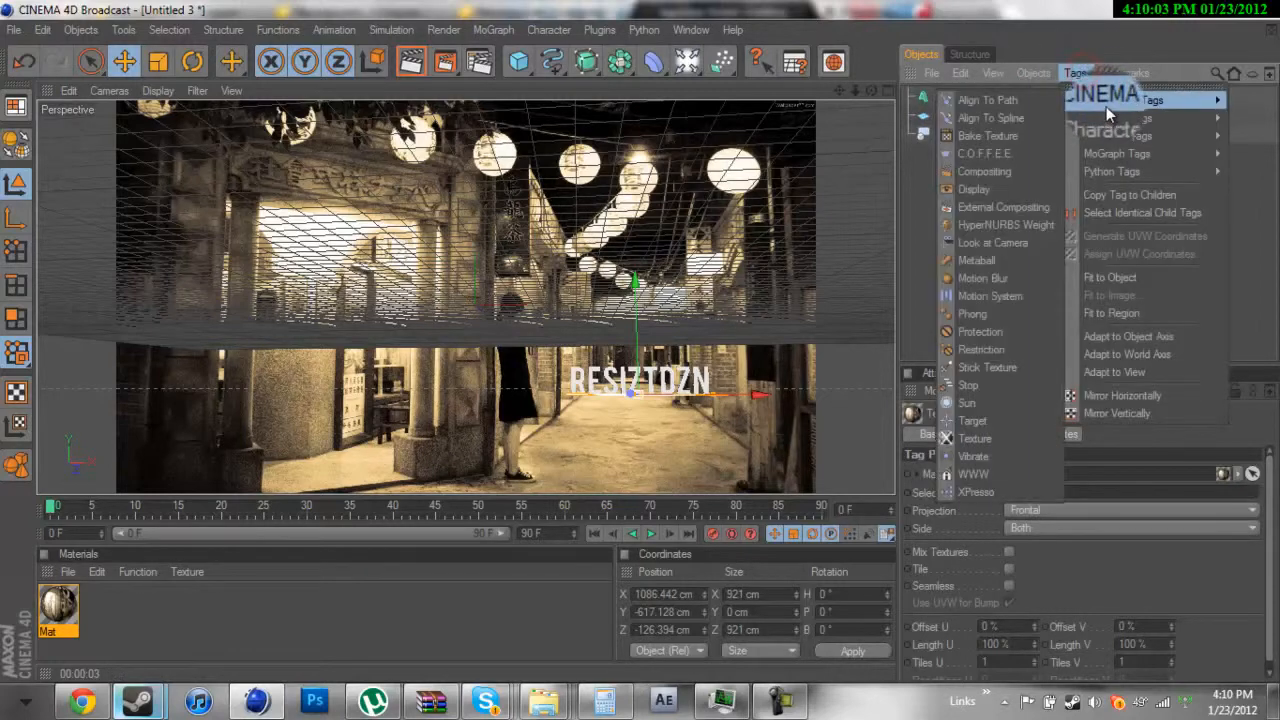
{"action": "left_click", "coordinate": [1002, 176]}
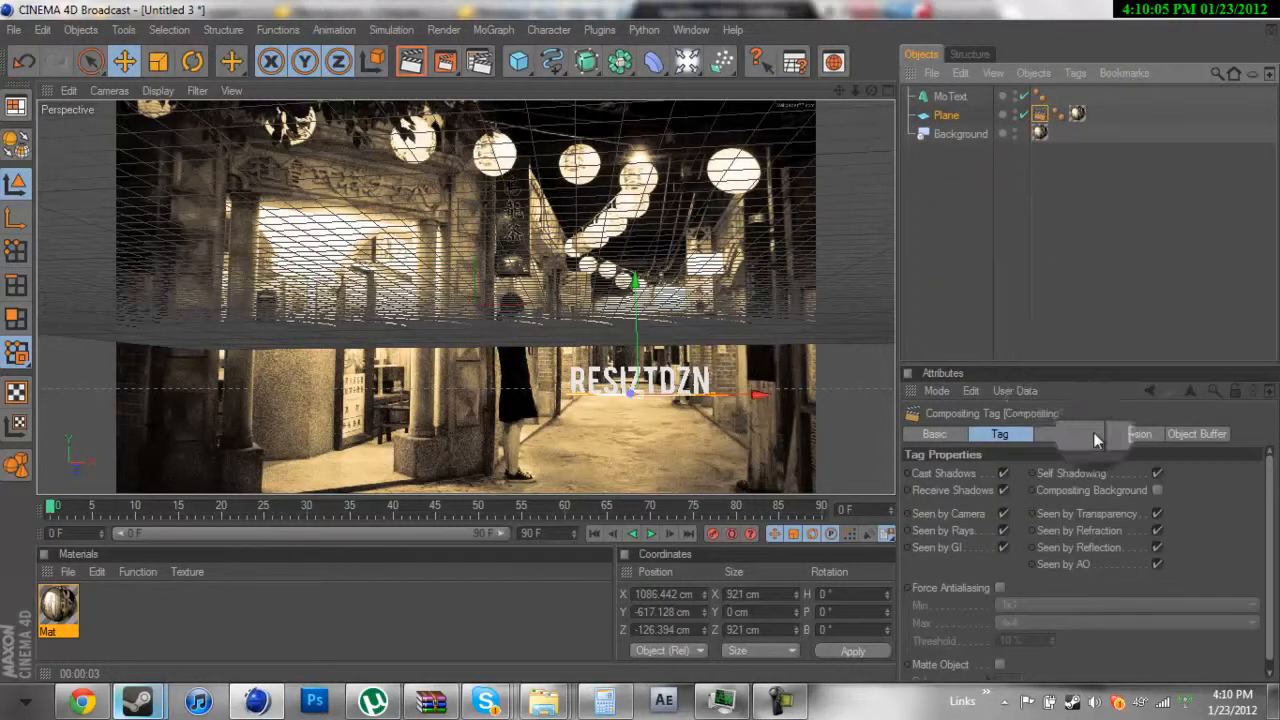
{"action": "left_click", "coordinate": [1157, 491]}
{"action": "left_click", "coordinate": [1082, 252]}
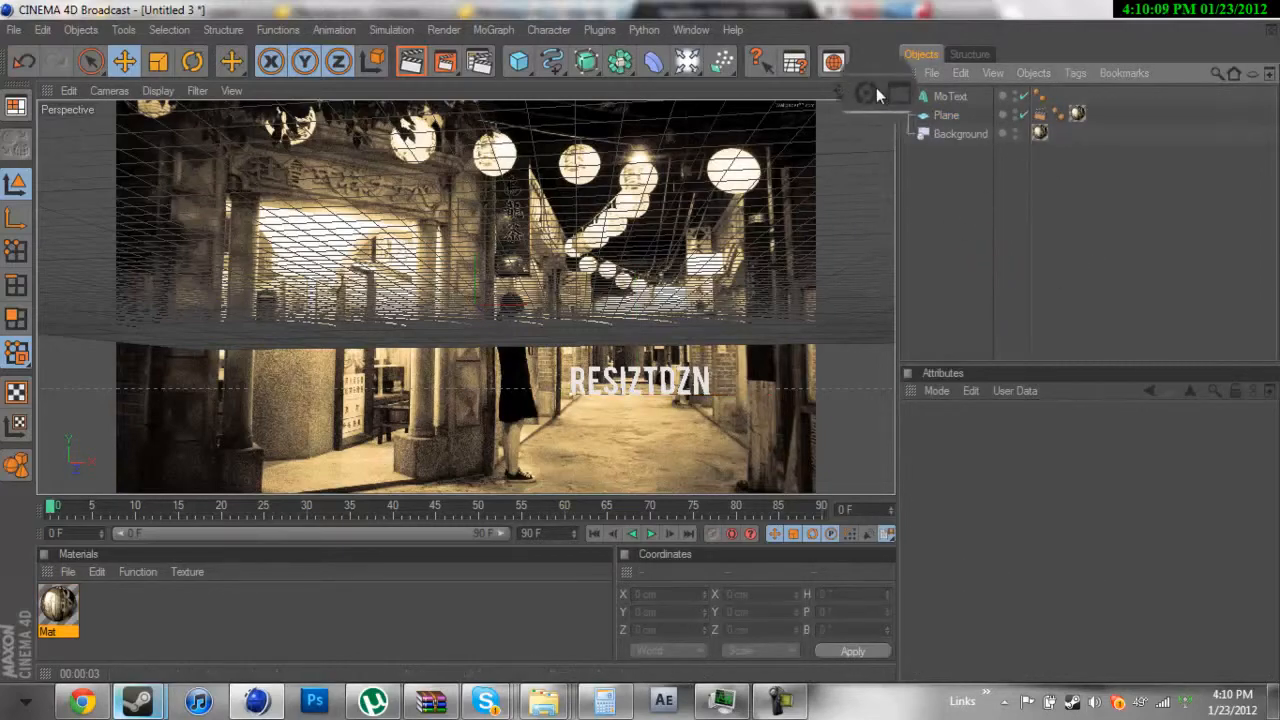
- Adjust the camera's angle and distance so the text sits on the street floor, and render a test preview
{"action": "left_click_drag", "start_coordinate": [876, 87], "coordinate": [637, 341]}
{"action": "left_click_drag", "start_coordinate": [858, 92], "coordinate": [642, 342]}
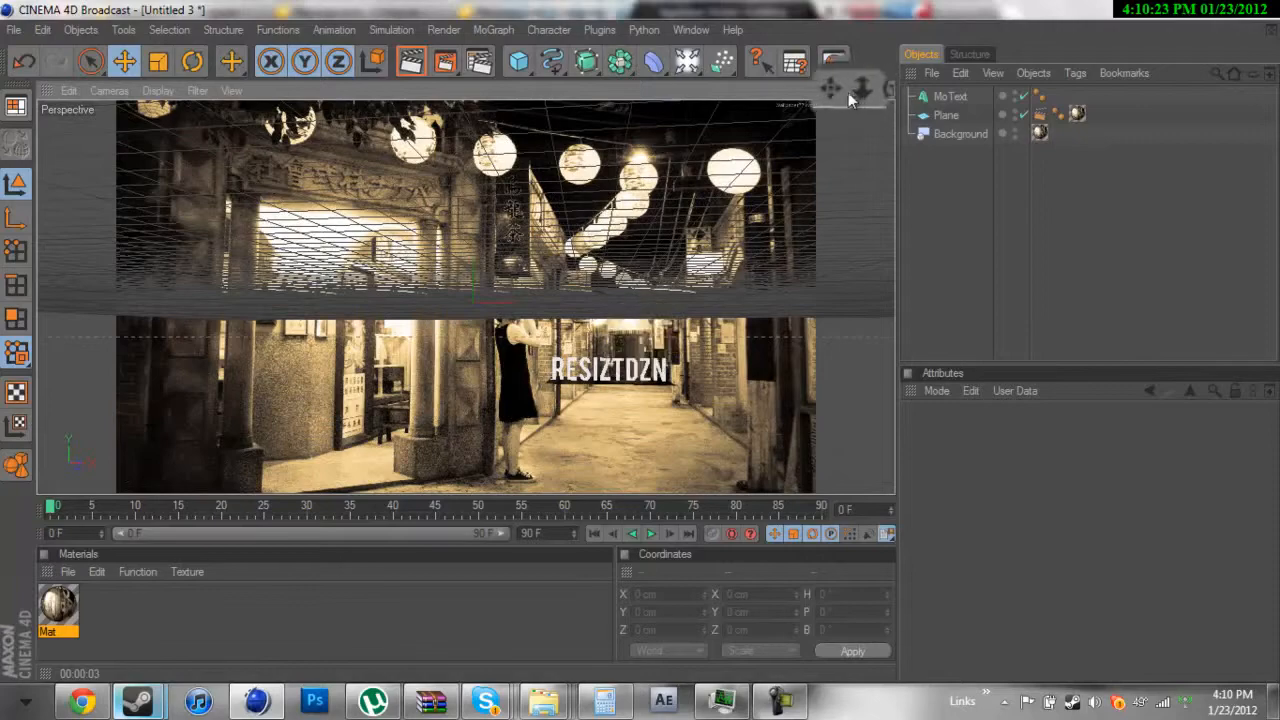
{"action": "left_click_drag", "start_coordinate": [868, 90], "coordinate": [642, 342]}
{"action": "left_click_drag", "start_coordinate": [1030, 216], "coordinate": [1019, 212]}
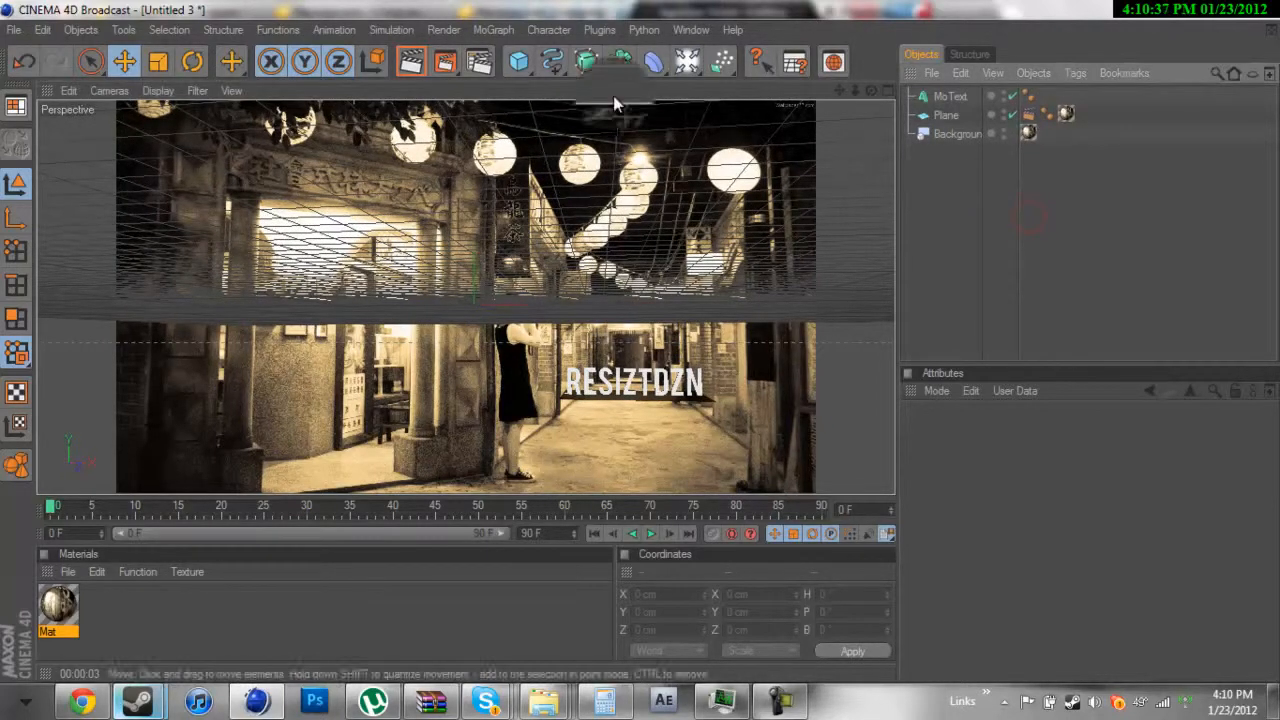
{"action": "left_click", "coordinate": [410, 68]}
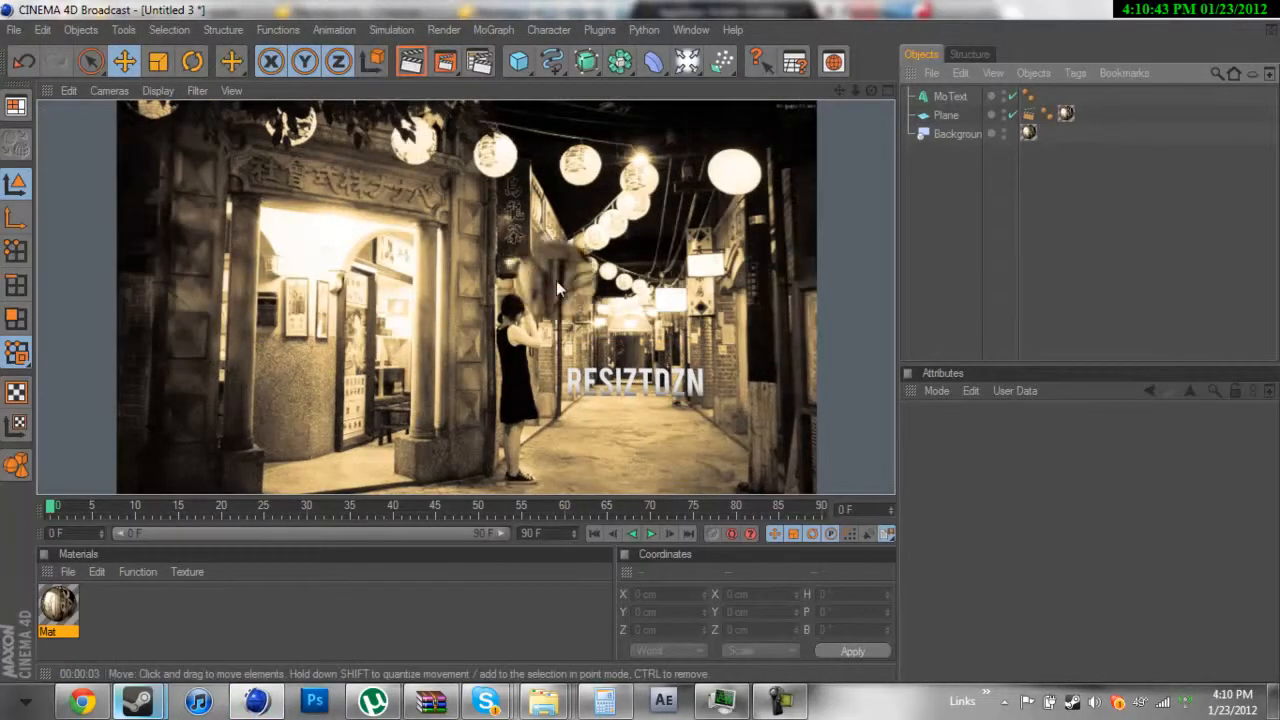
{"action": "left_click", "coordinate": [943, 260]}
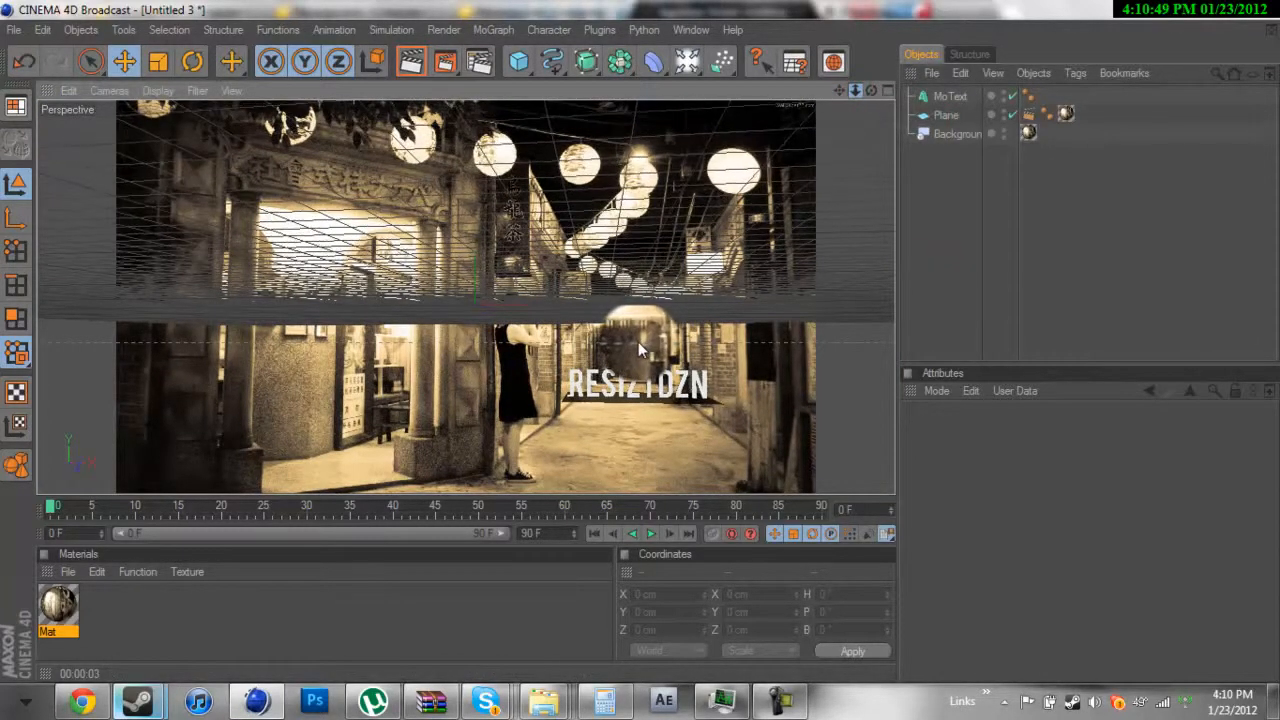
- Shift the text and plane together slightly to about X 856 and Z -129 cm, and render another preview
{"action": "left_click", "coordinate": [966, 120]}
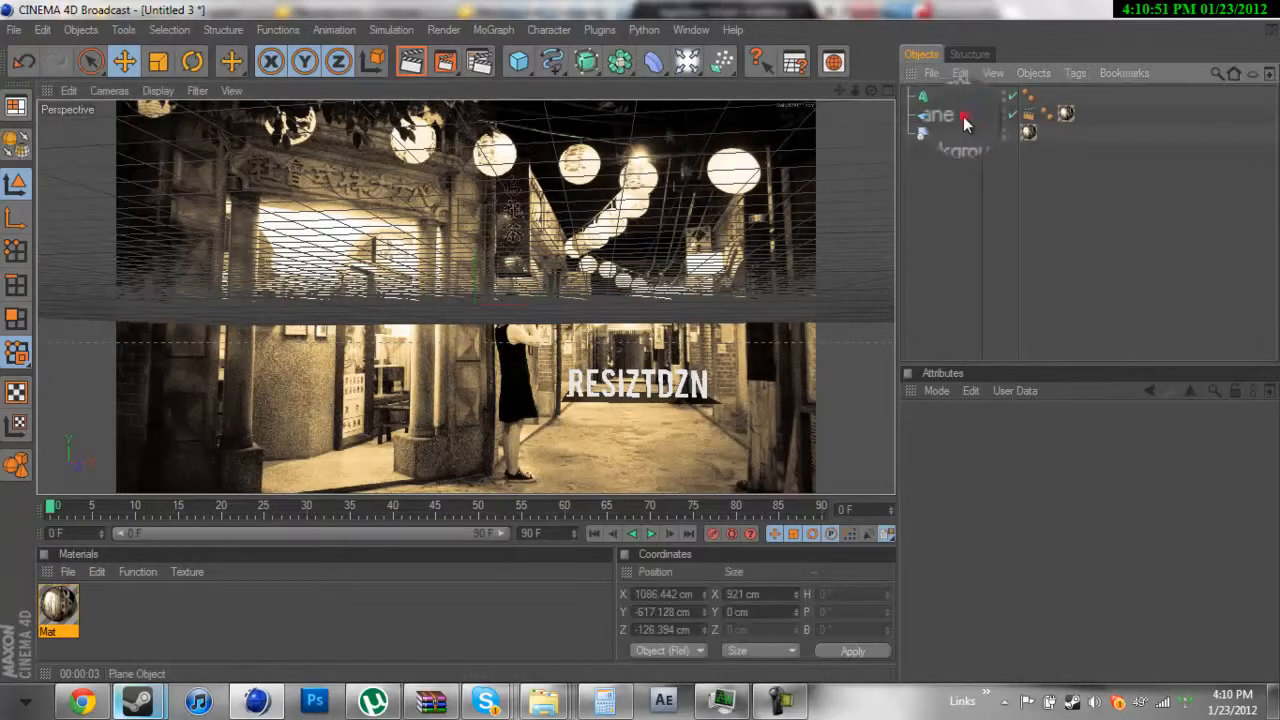
{"action": "left_click", "coordinate": [953, 99], "text": "ctrl"}
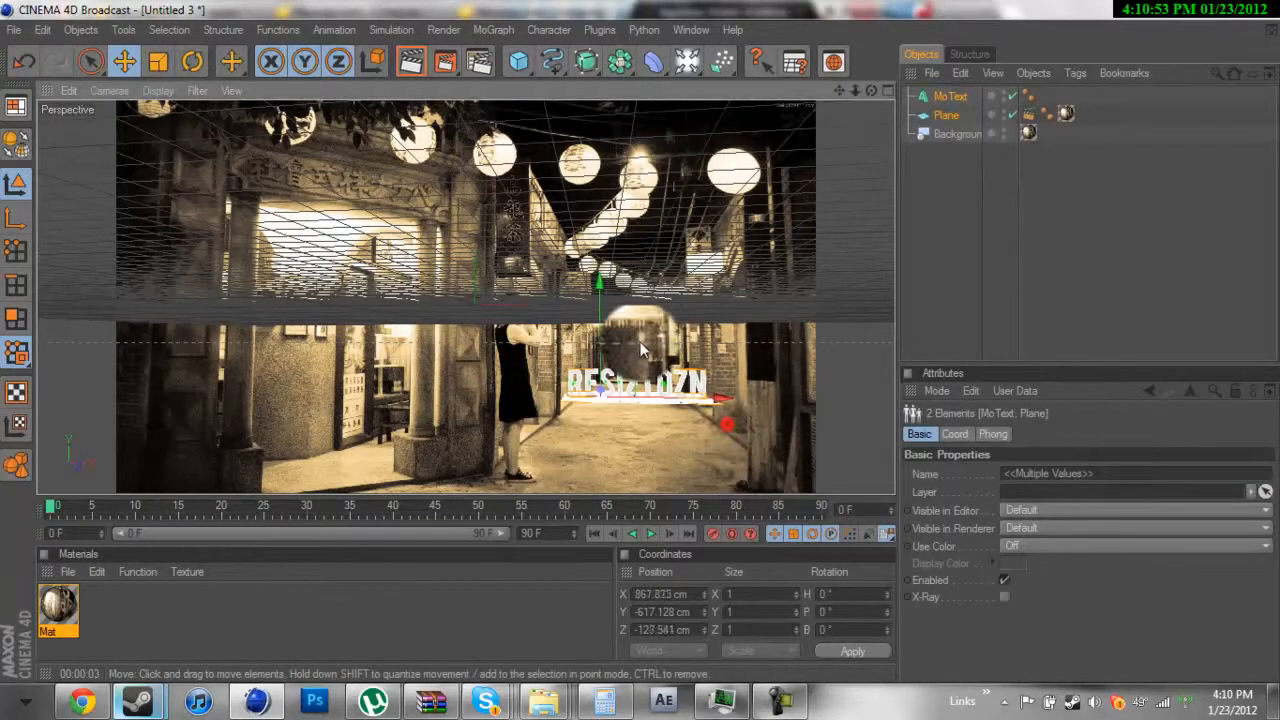
{"action": "left_click_drag", "start_coordinate": [728, 424], "coordinate": [726, 424]}
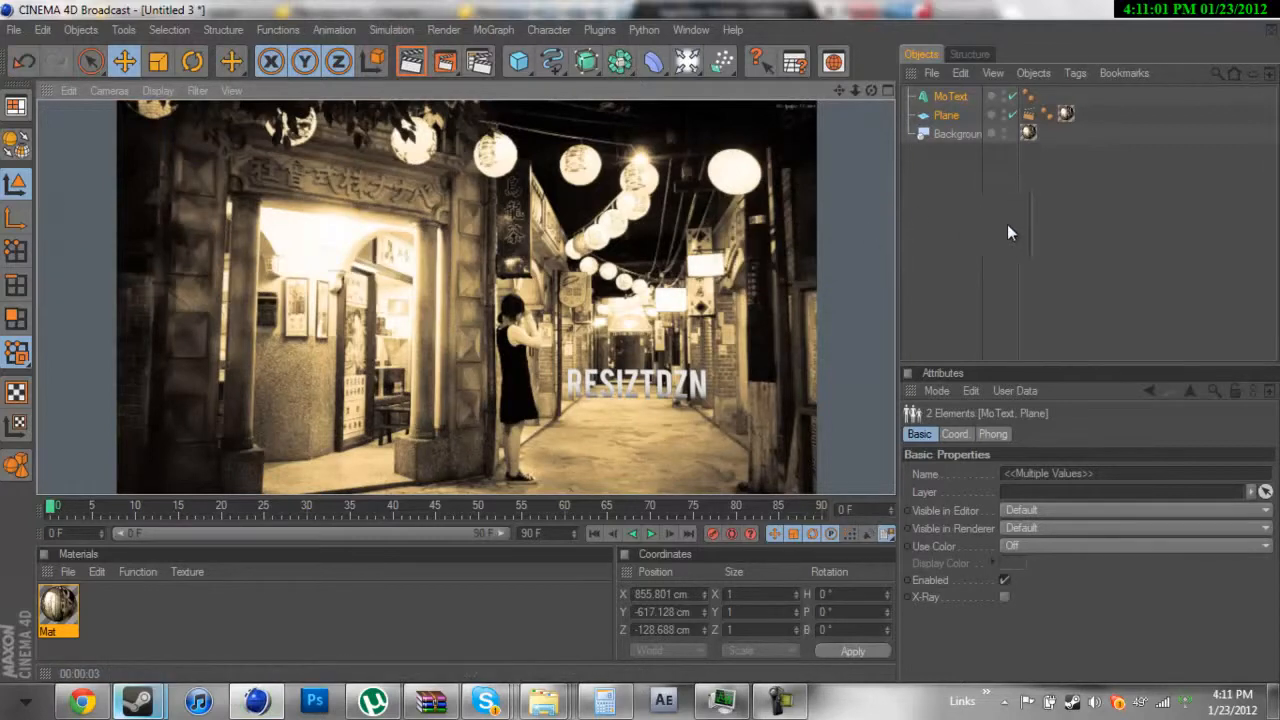
{"action": "left_click", "coordinate": [961, 258]}
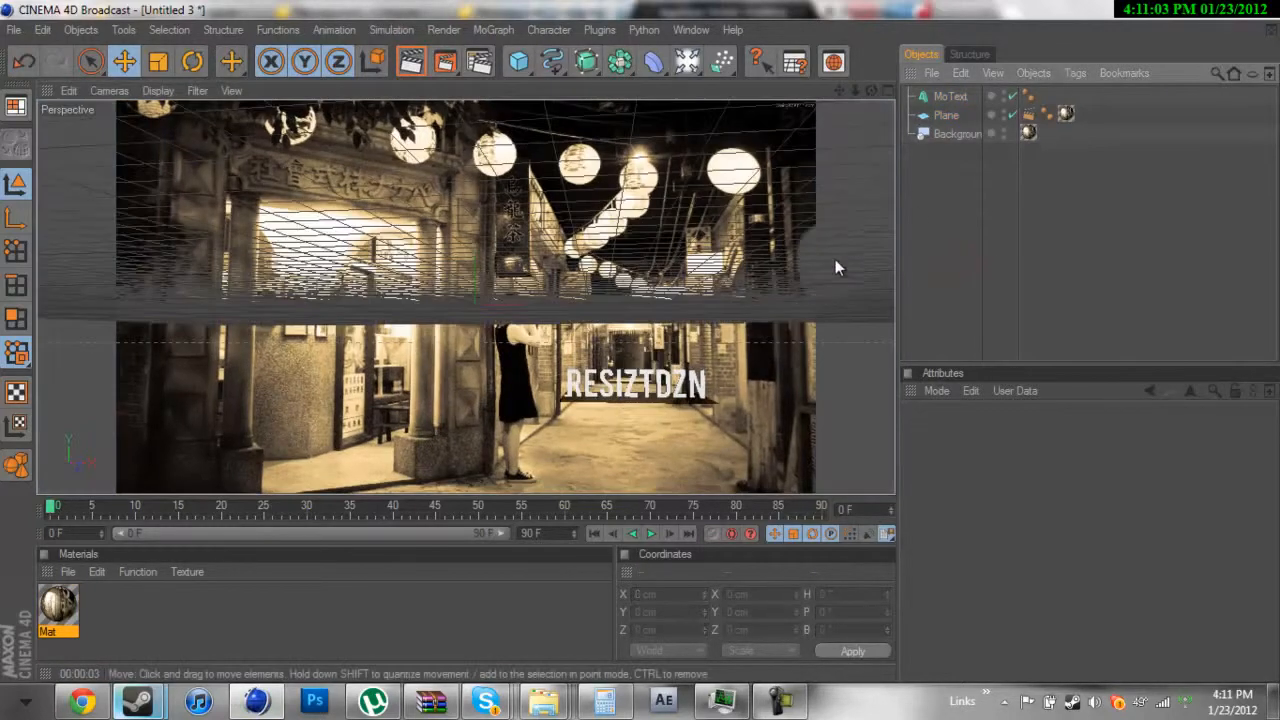
- Select MoText and Plane together and set their shared Z position to -110 cm
{"action": "left_click", "coordinate": [952, 118]}
{"action": "left_click", "coordinate": [950, 96], "text": "ctrl"}
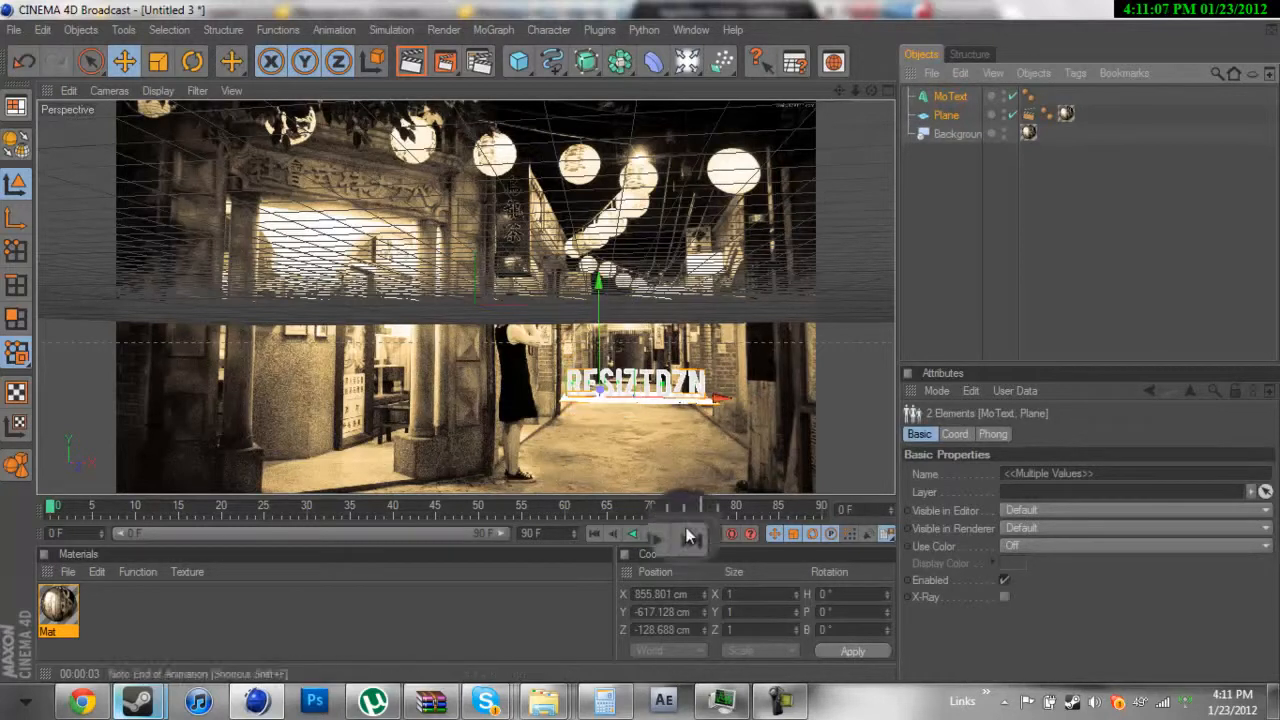
{"action": "left_click", "coordinate": [692, 629]}
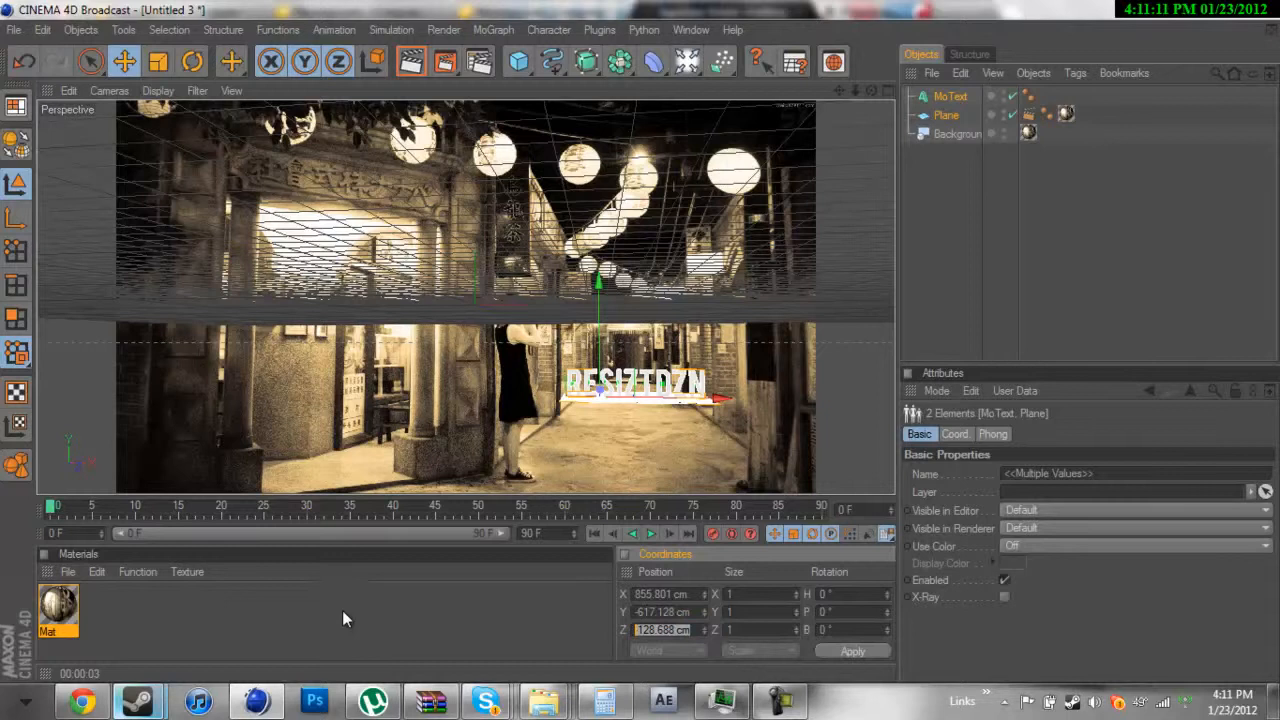
{"action": "type", "text": "11"}
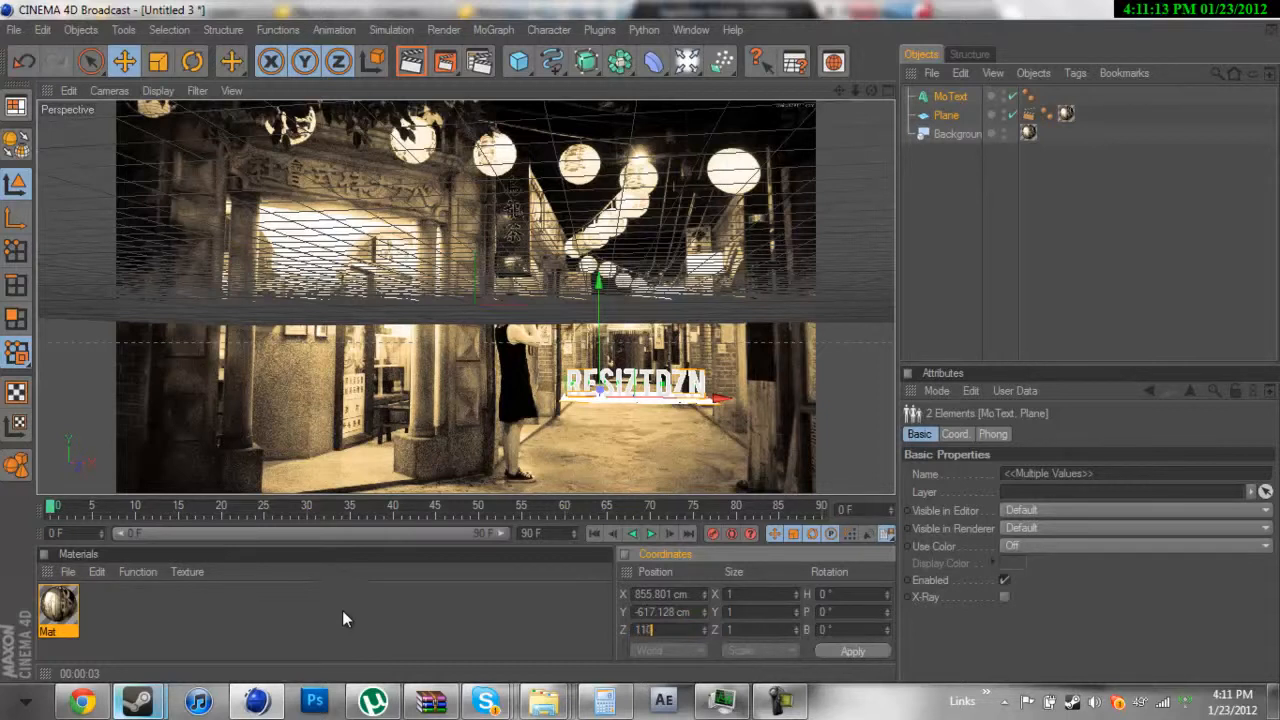
{"action": "type", "text": "0"}
{"action": "key", "text": "Return"}
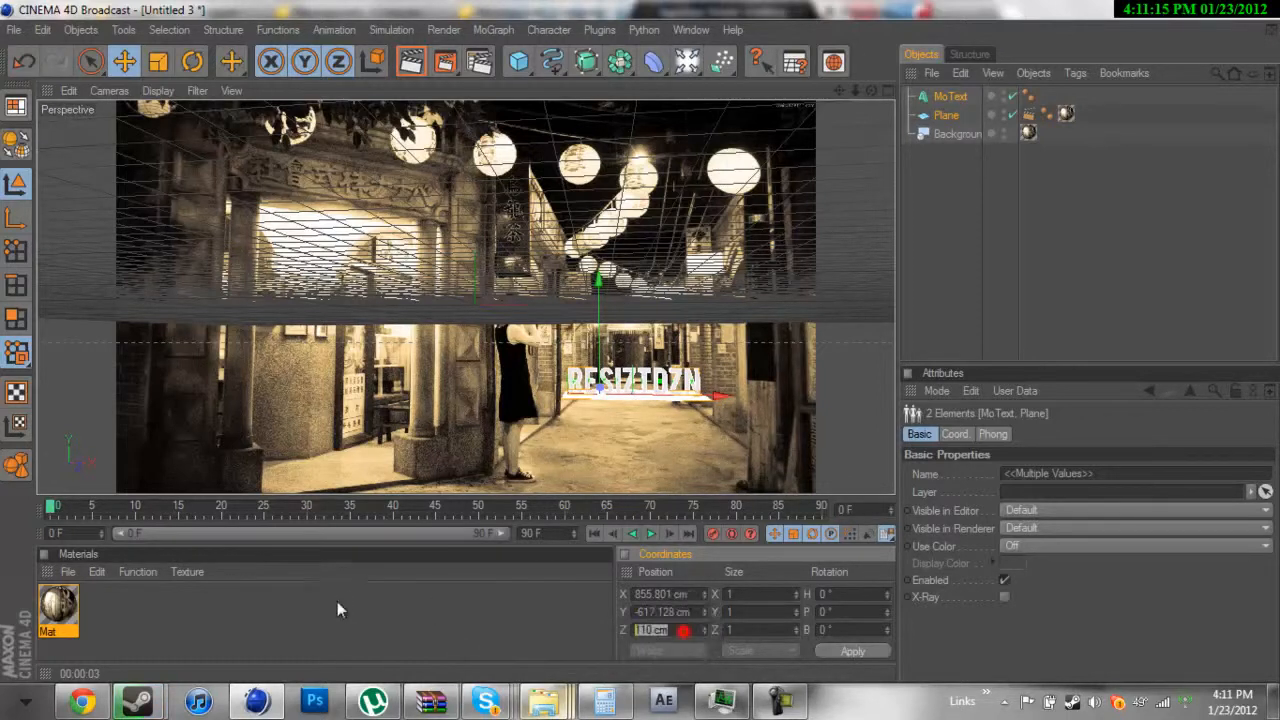
{"action": "type", "text": "-110"}
{"action": "key", "text": "Return"}
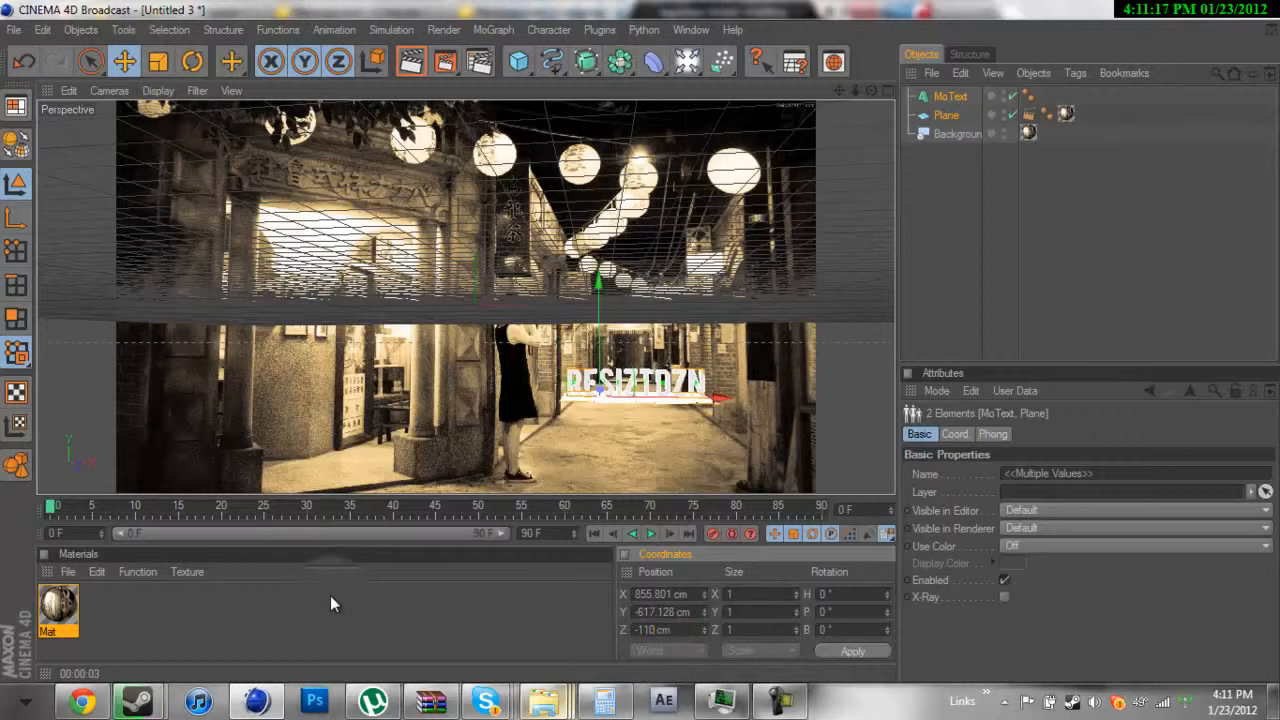
- Raise the text and plane's Z position slightly above -110 cm, deselect them and render a preview in the viewport
{"action": "left_click_drag", "start_coordinate": [686, 629], "coordinate": [454, 537]}
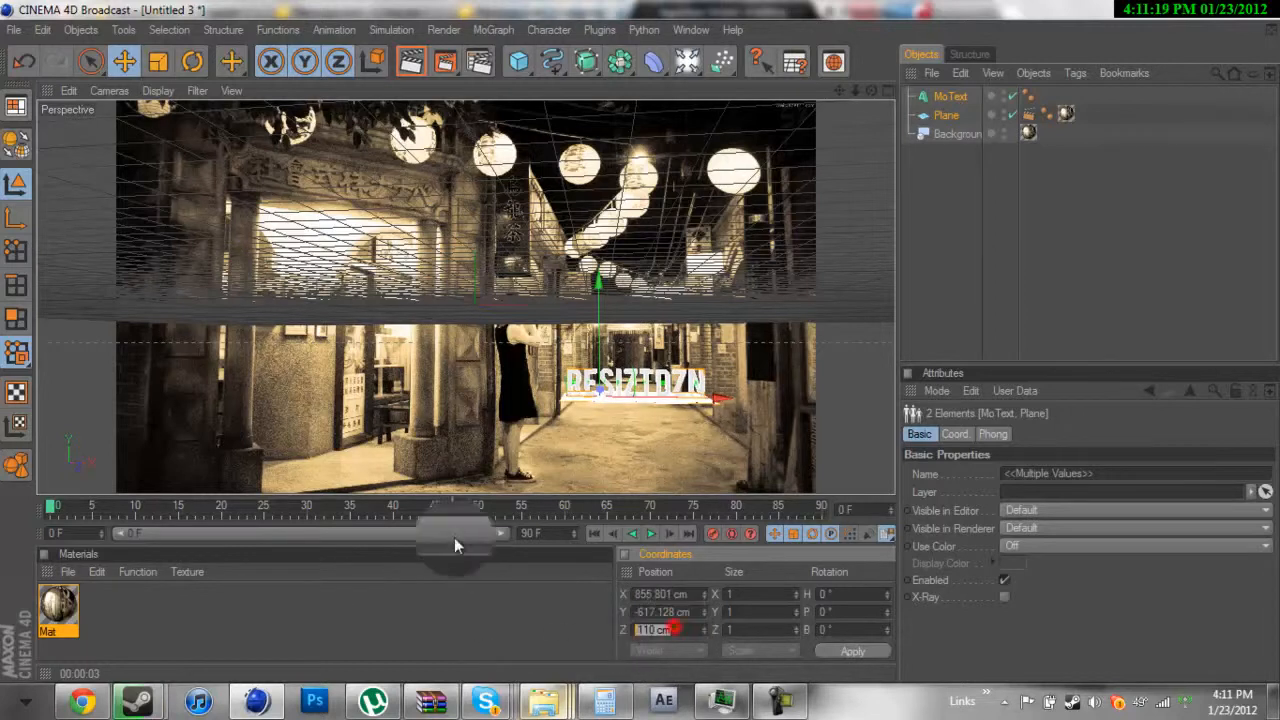
{"action": "key", "text": "BackSpace"}
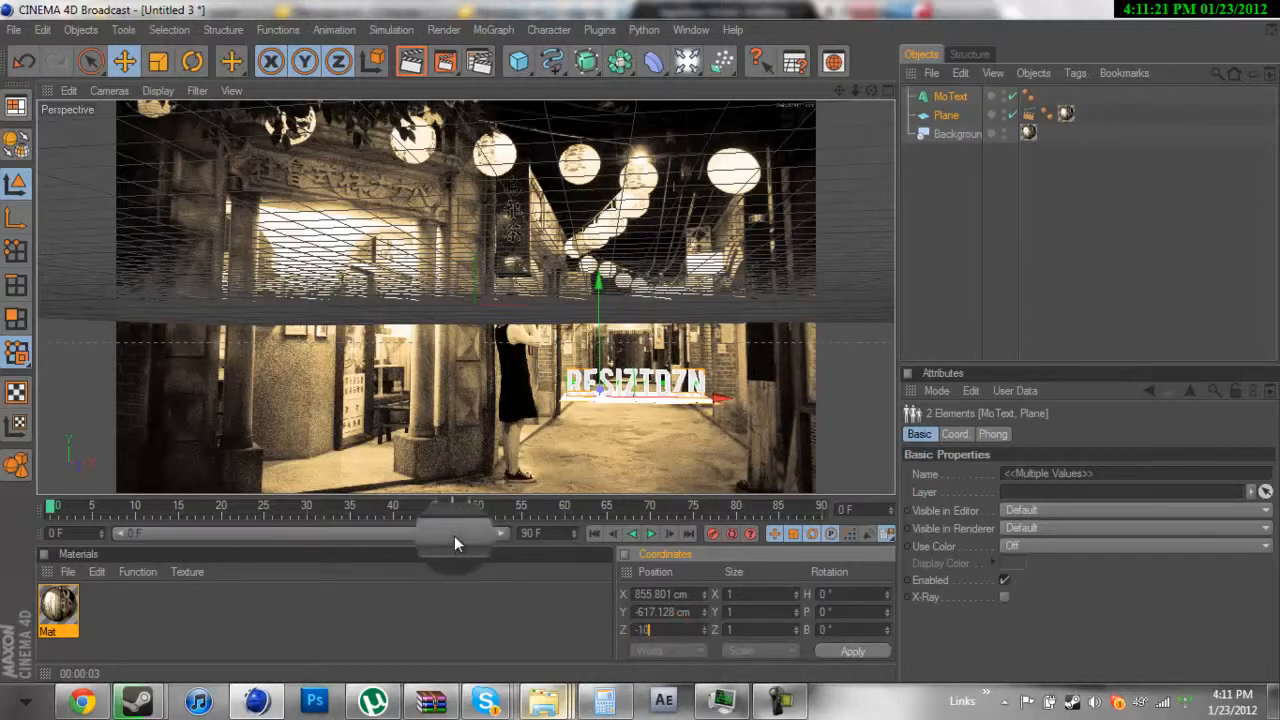
{"action": "left_click", "coordinate": [1028, 302]}
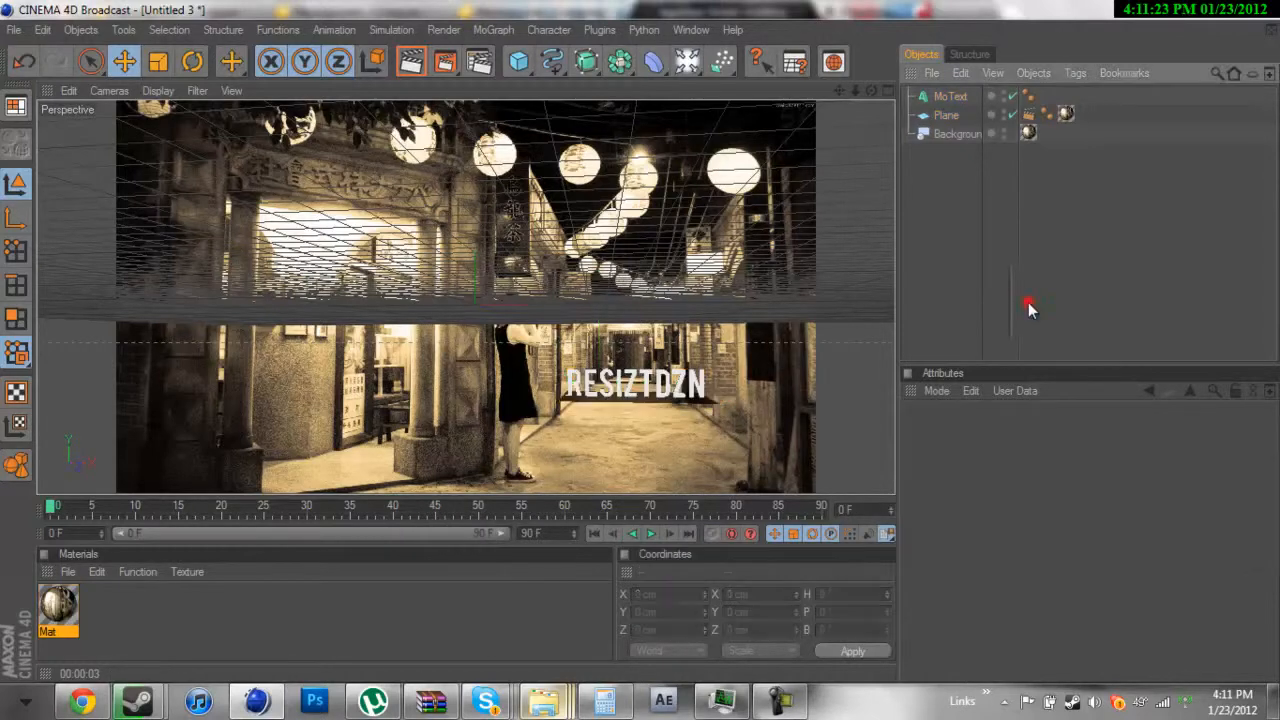
{"action": "left_click", "coordinate": [408, 66]}
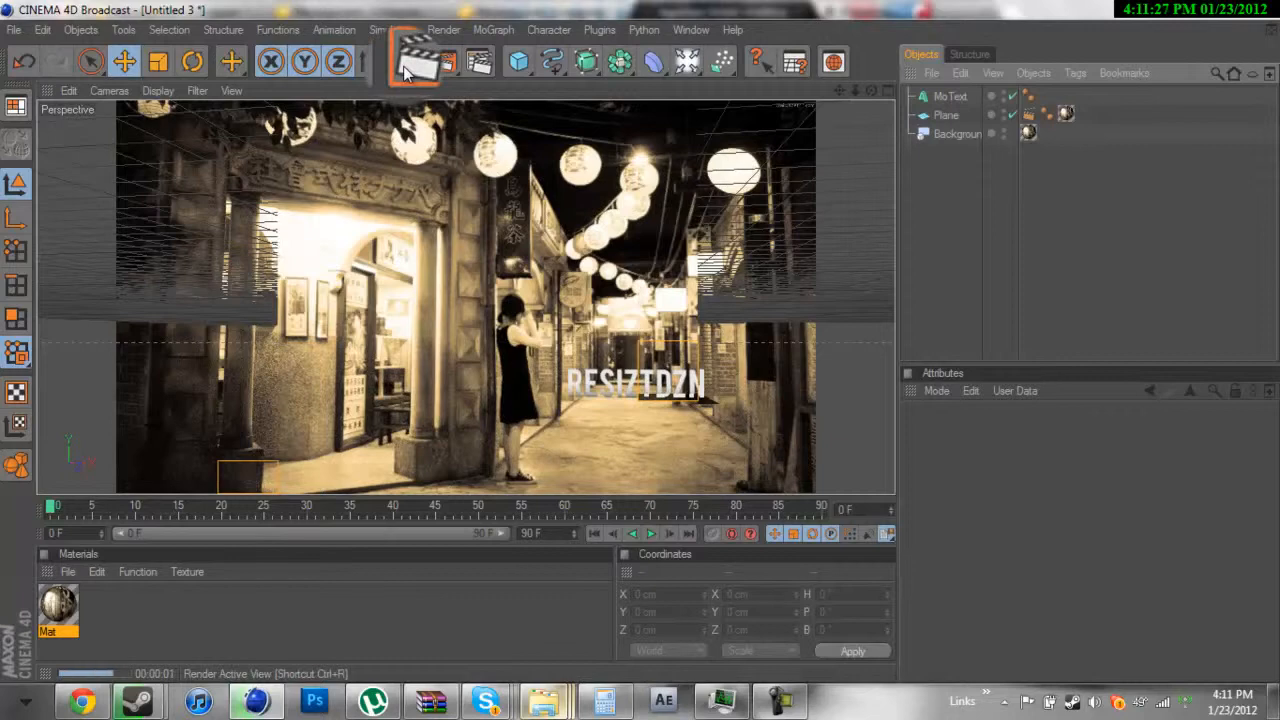
{"action": "left_click", "coordinate": [992, 235]}
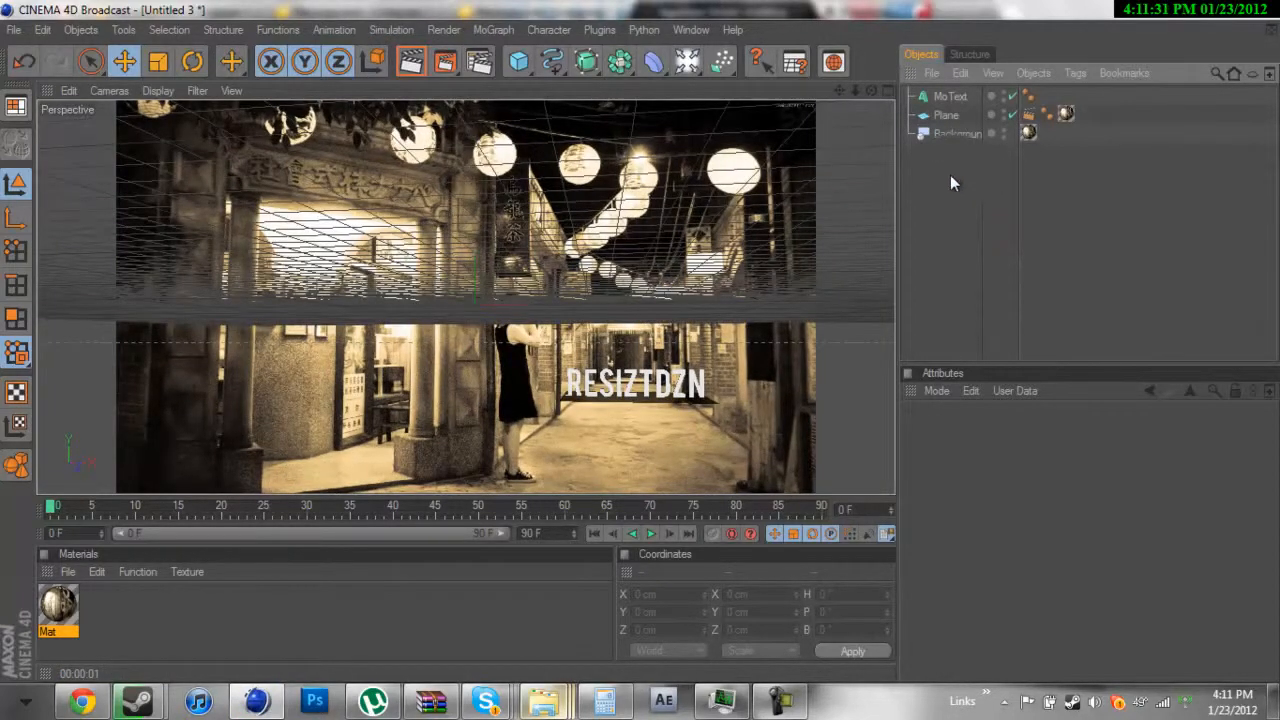
{"action": "left_click", "coordinate": [775, 700]}
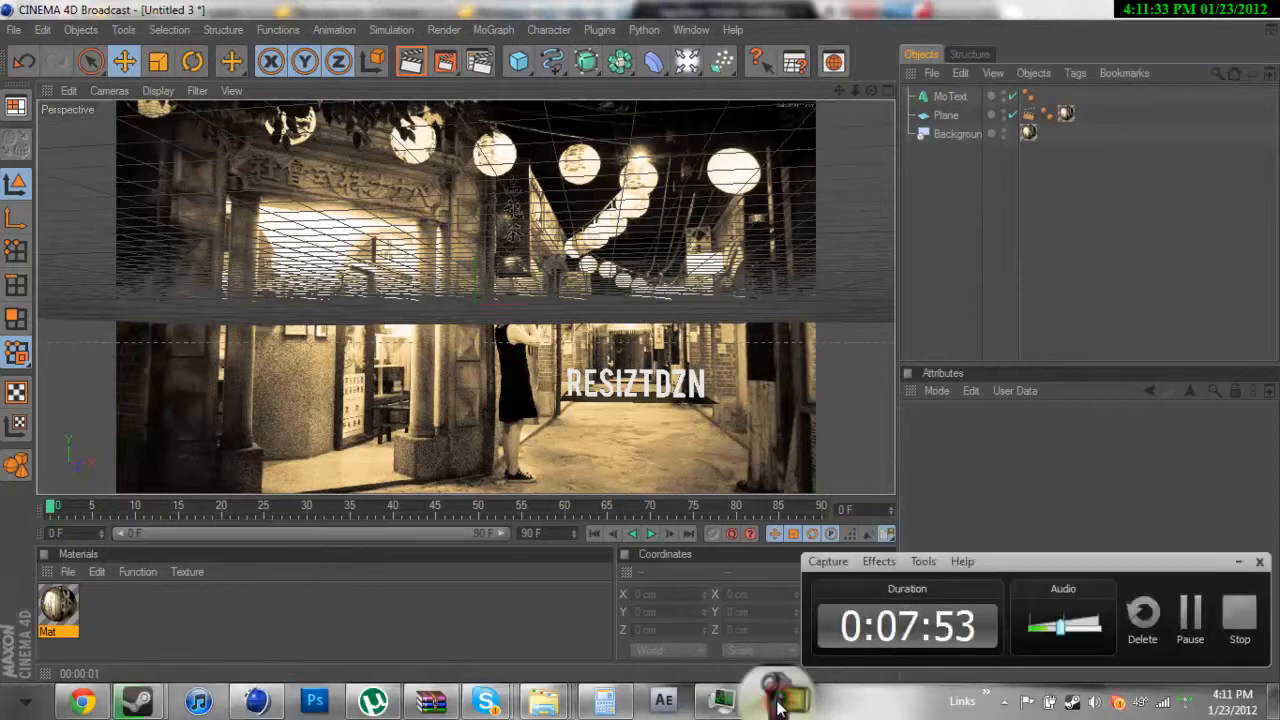
{"action": "left_click", "coordinate": [779, 702]}
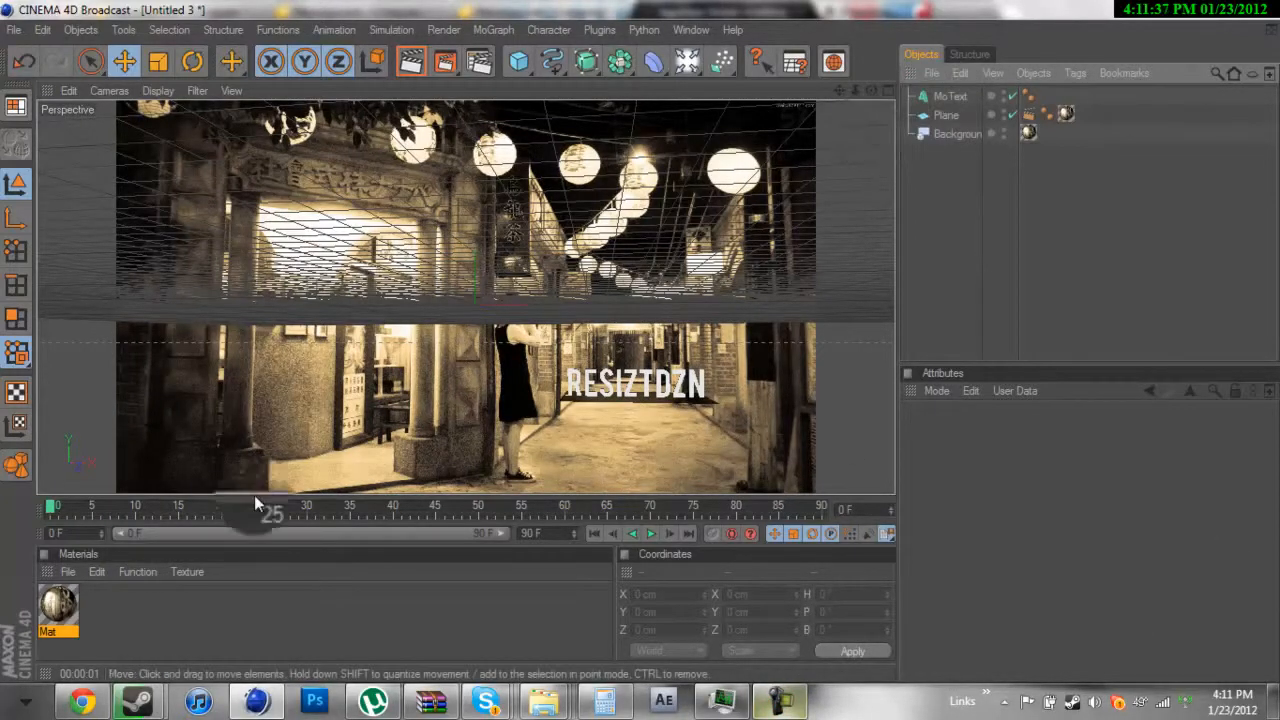
- Create a new material, enable its Reflection channel and open the reflection settings
{"action": "double_click", "coordinate": [232, 632]}
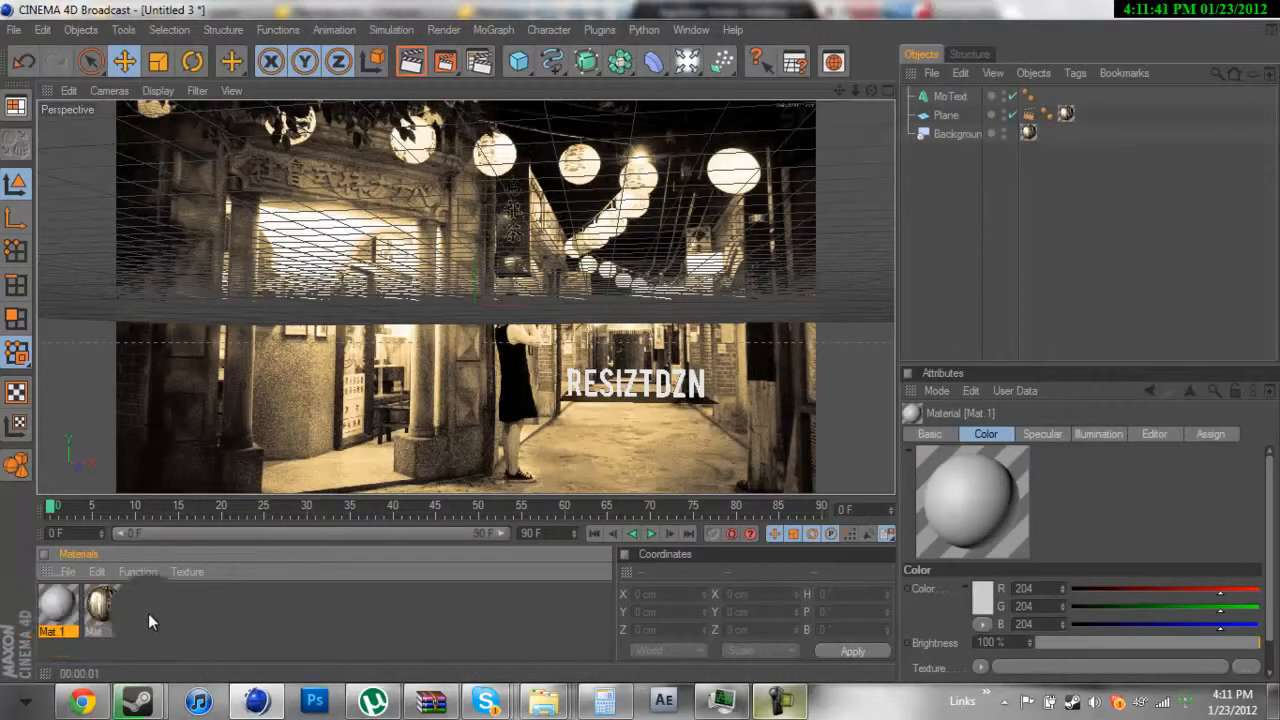
{"action": "left_click", "coordinate": [940, 434]}
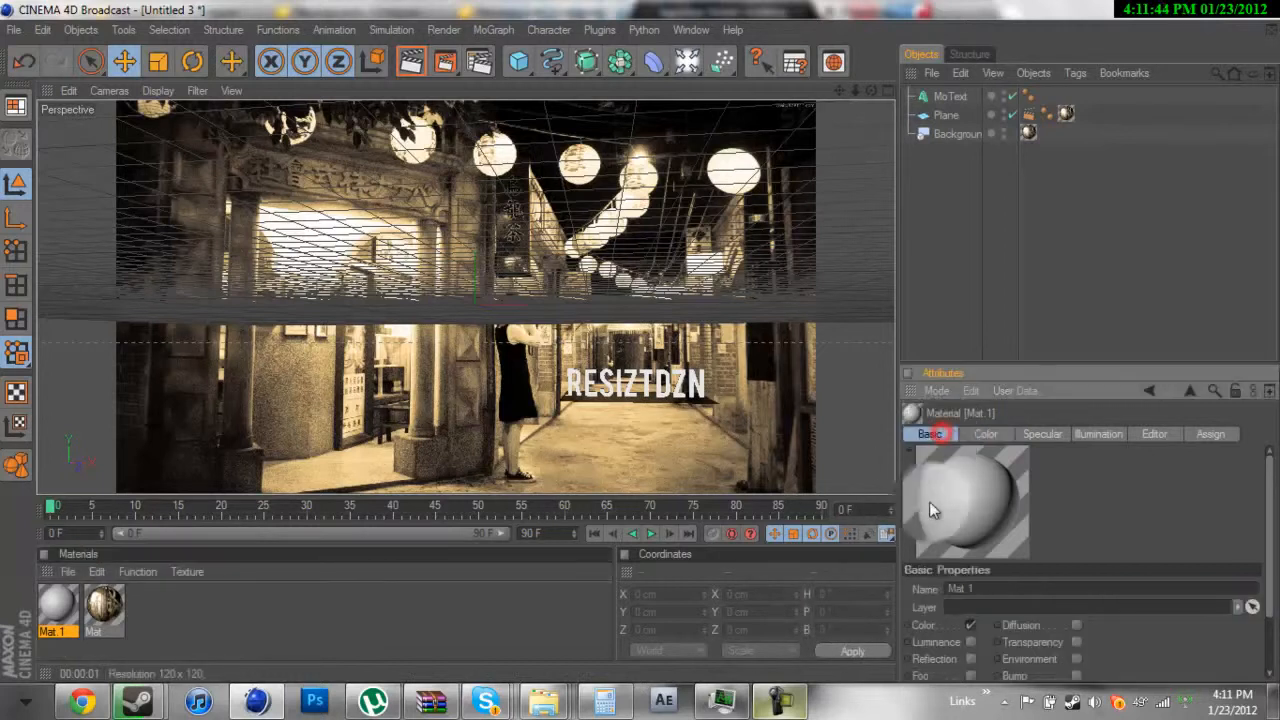
{"action": "left_click", "coordinate": [963, 658]}
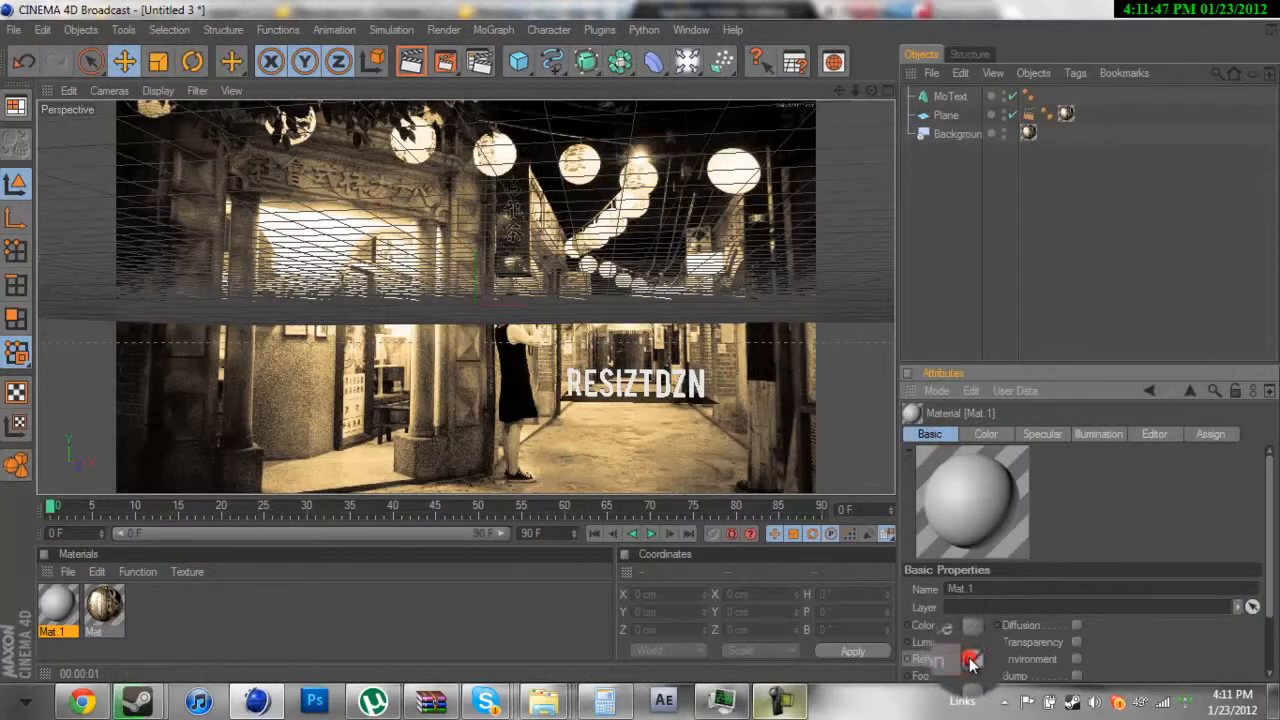
{"action": "left_click", "coordinate": [1000, 435]}
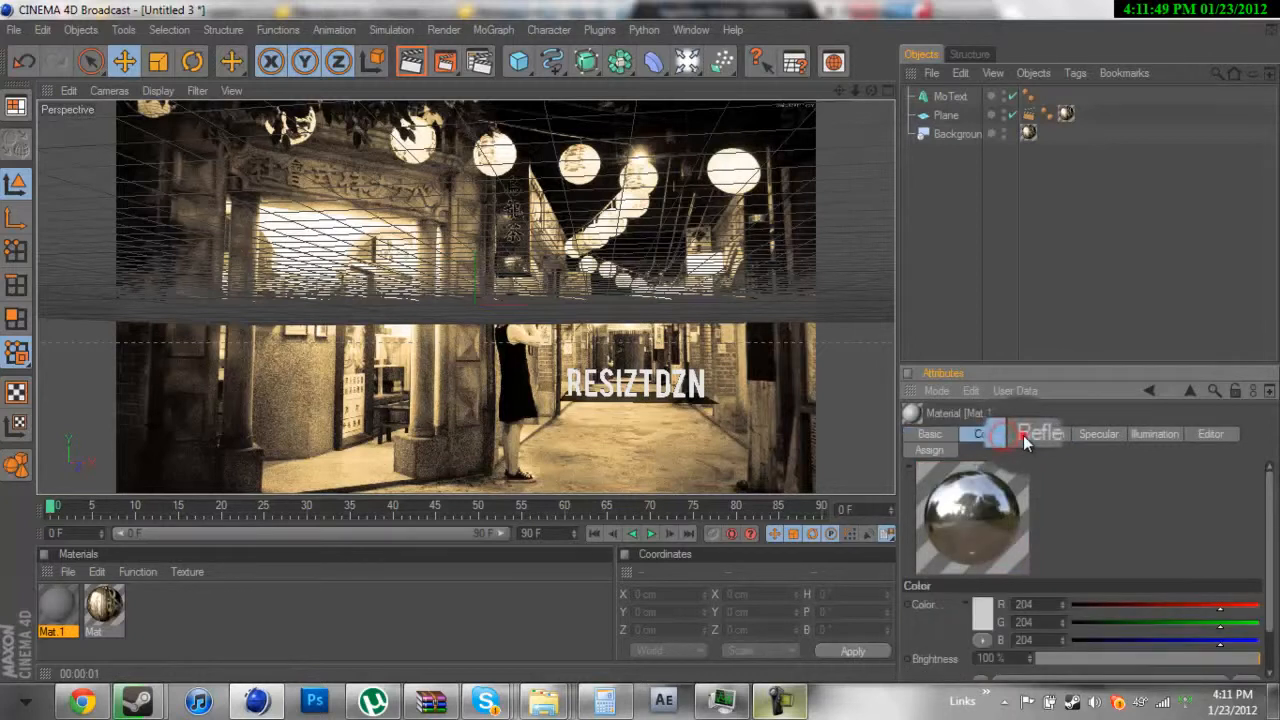
{"action": "left_click", "coordinate": [1023, 435]}
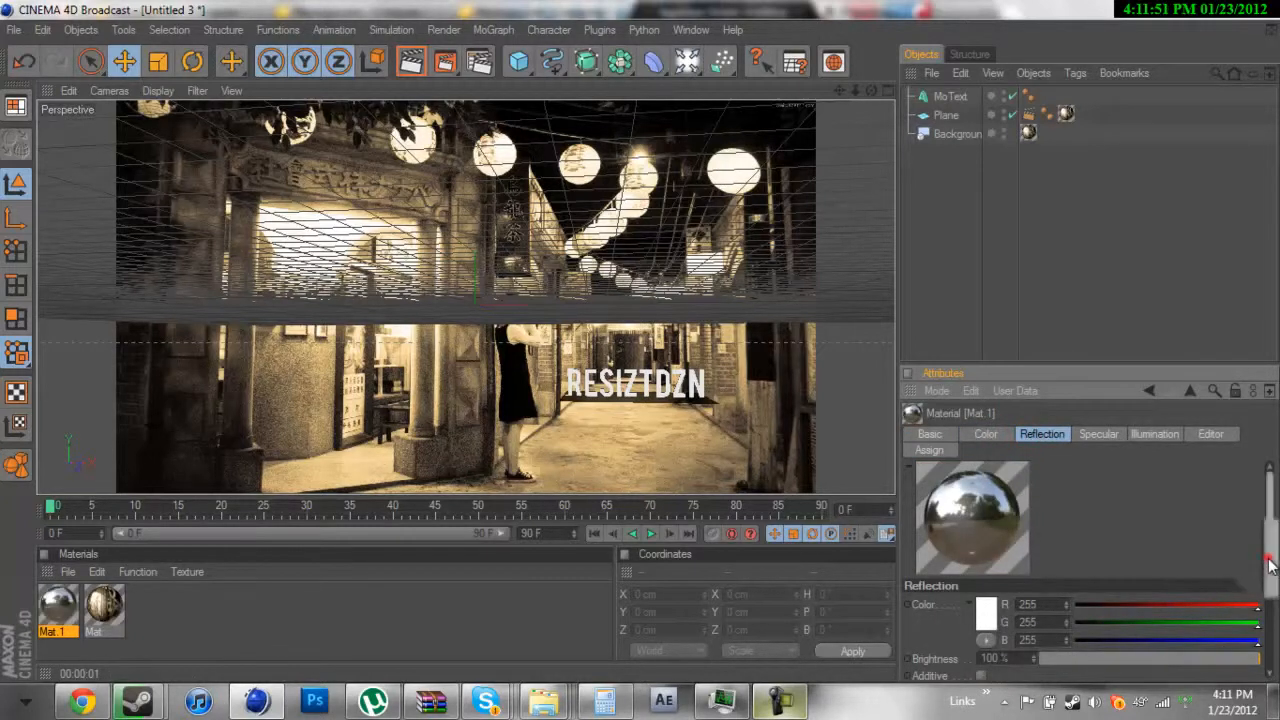
- Assign a Fresnel texture to the new material's Reflection channel
{"action": "left_click_drag", "start_coordinate": [1268, 565], "coordinate": [1268, 600]}
{"action": "left_click", "coordinate": [986, 638]}
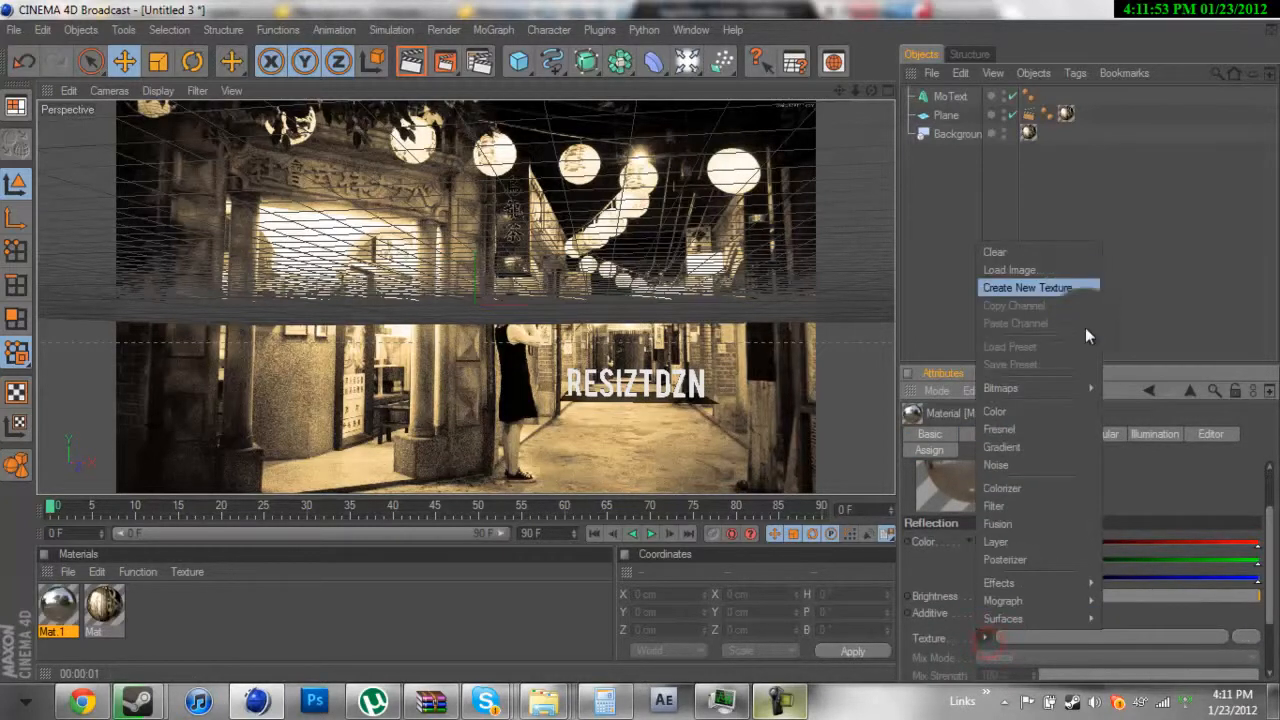
{"action": "left_click", "coordinate": [1050, 412]}
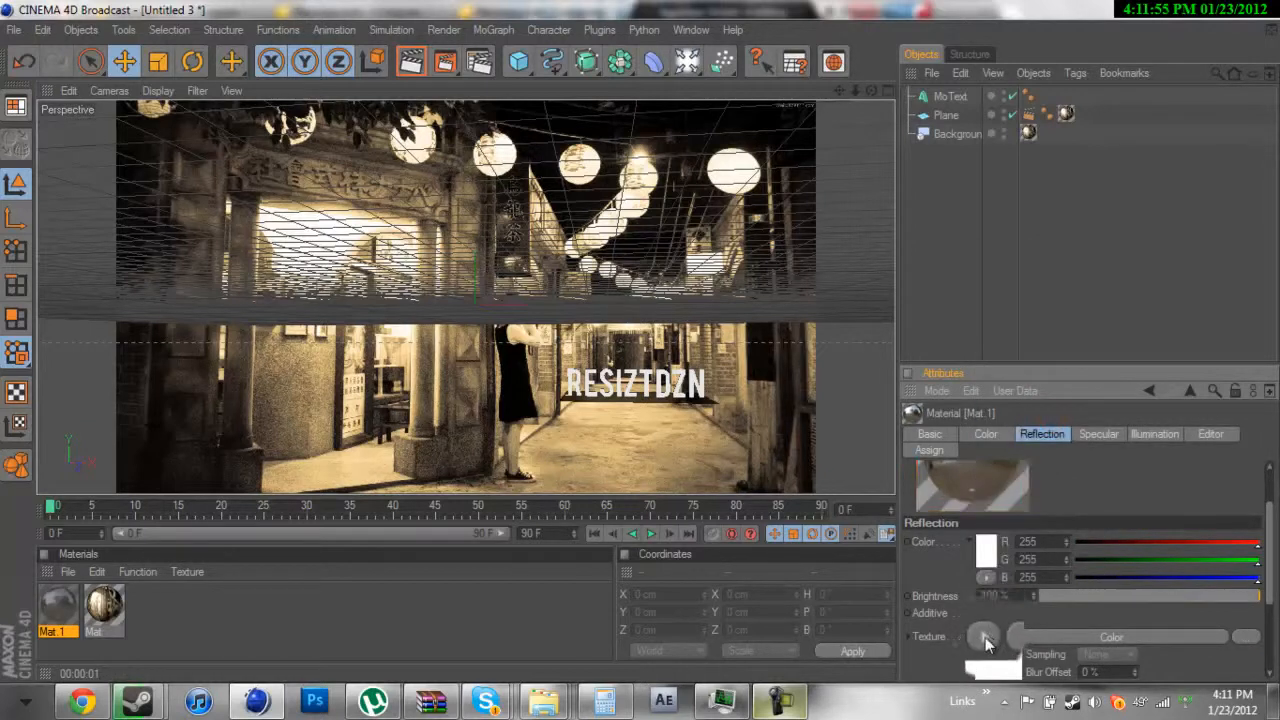
{"action": "left_click", "coordinate": [985, 637]}
{"action": "left_click", "coordinate": [1033, 428]}
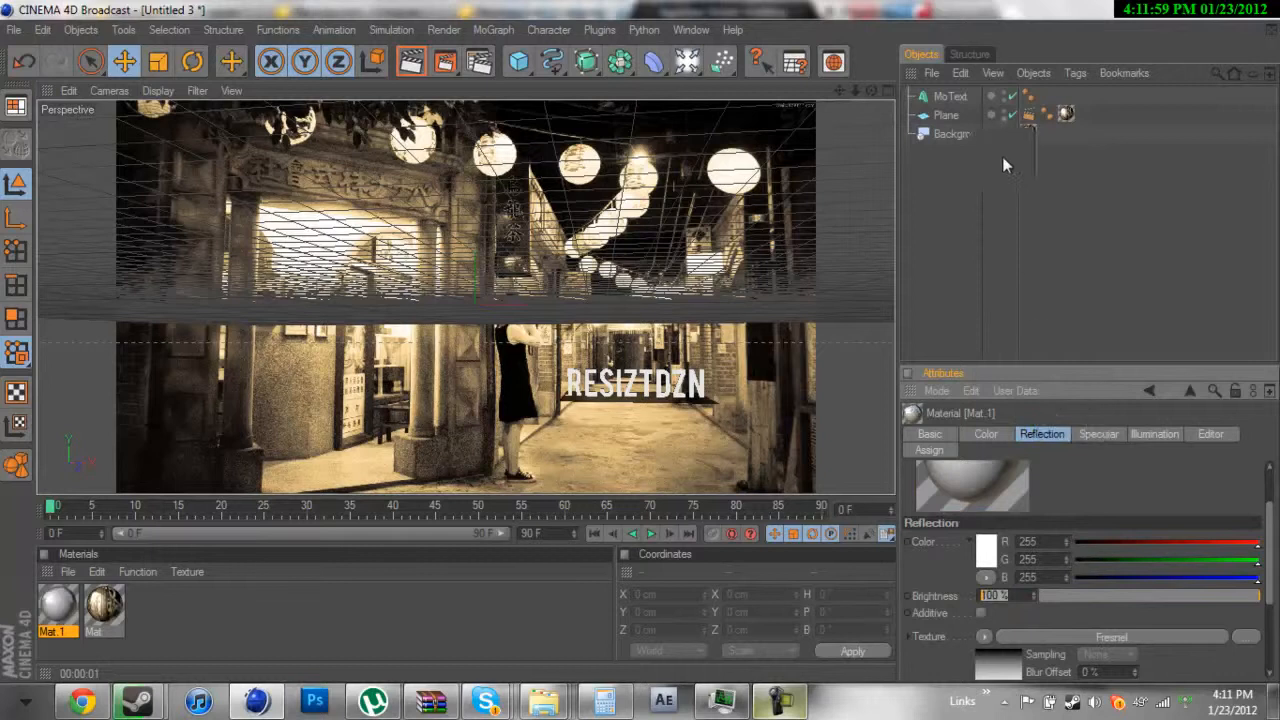
- Set the new material's reflection brightness to 45%
{"action": "type", "text": "40"}
{"action": "key", "text": "Return"}
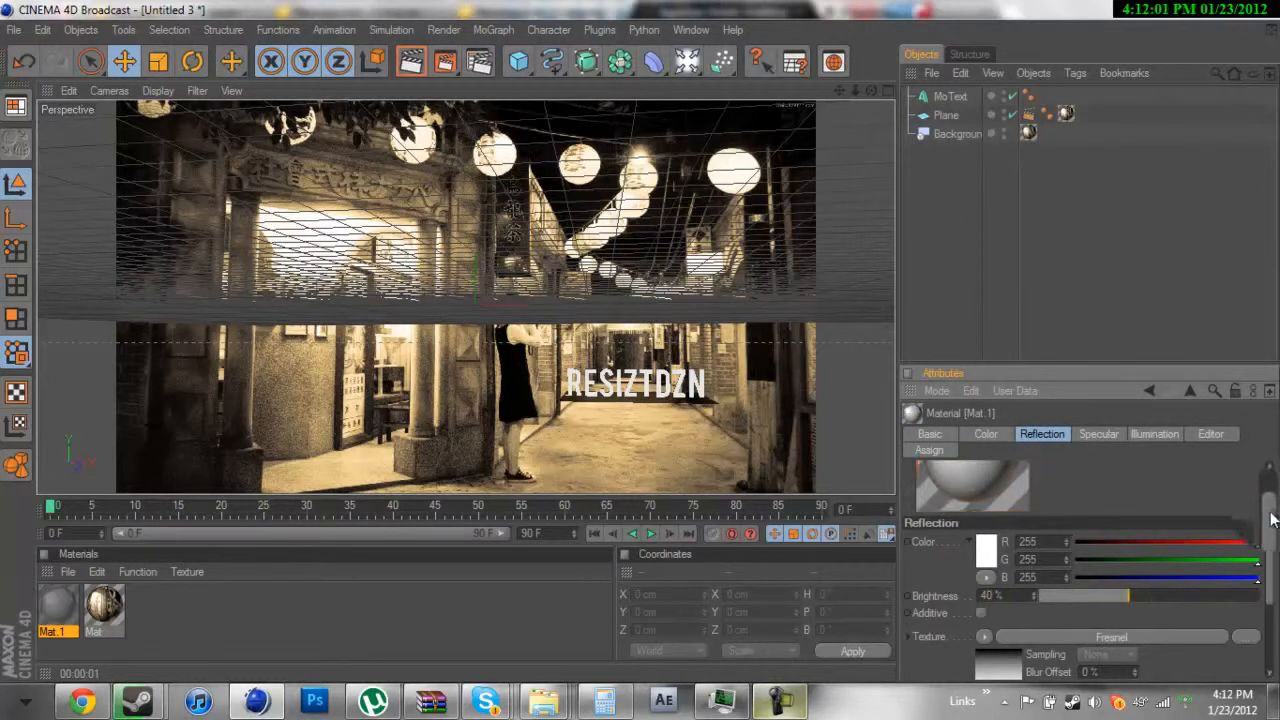
{"action": "left_click_drag", "start_coordinate": [1272, 519], "coordinate": [1270, 625]}
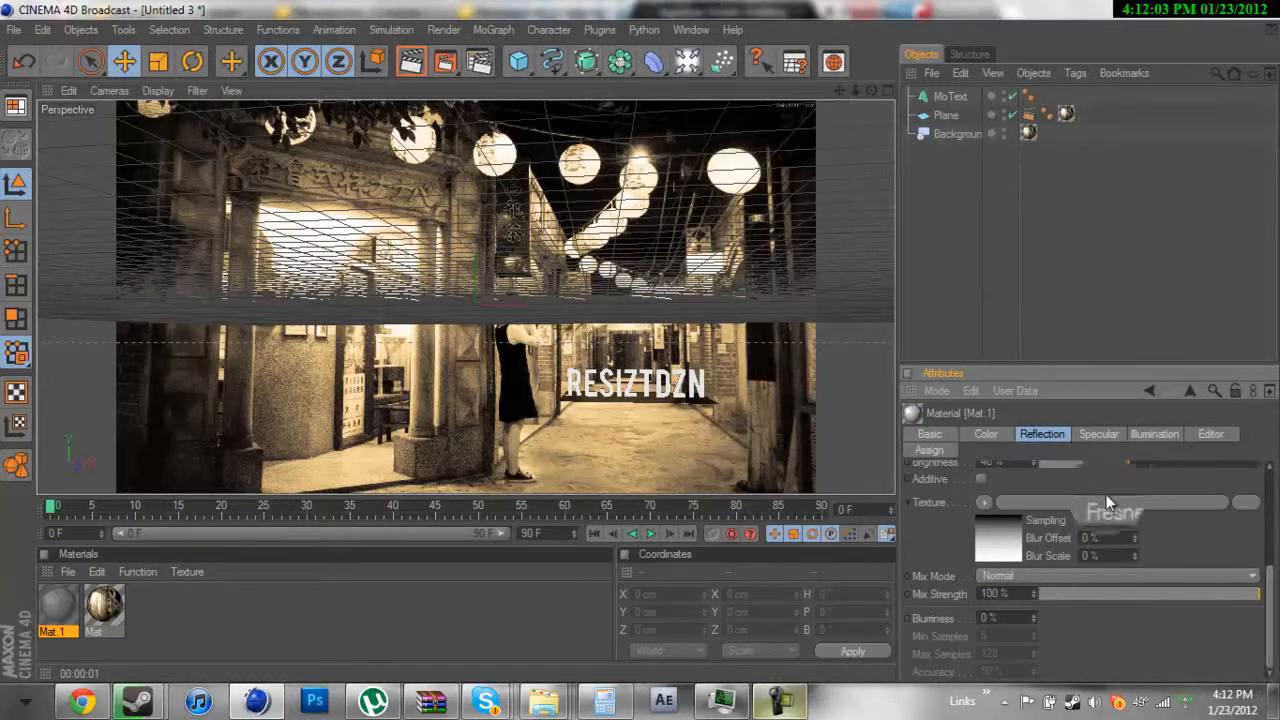
{"action": "left_click", "coordinate": [989, 461]}
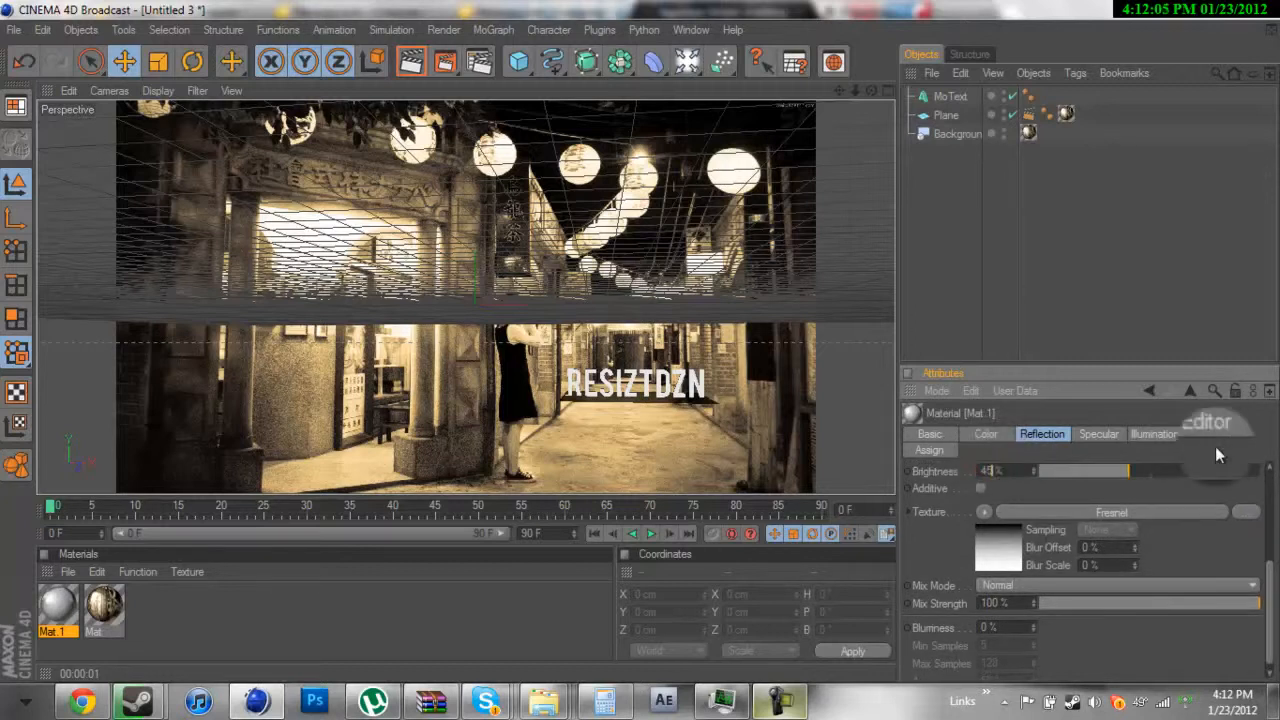
{"action": "type", "text": "45"}
{"action": "left_click", "coordinate": [1215, 446]}
- Set the mix strength of the Fresnel reflection texture to 40%
{"action": "left_click", "coordinate": [1005, 606]}
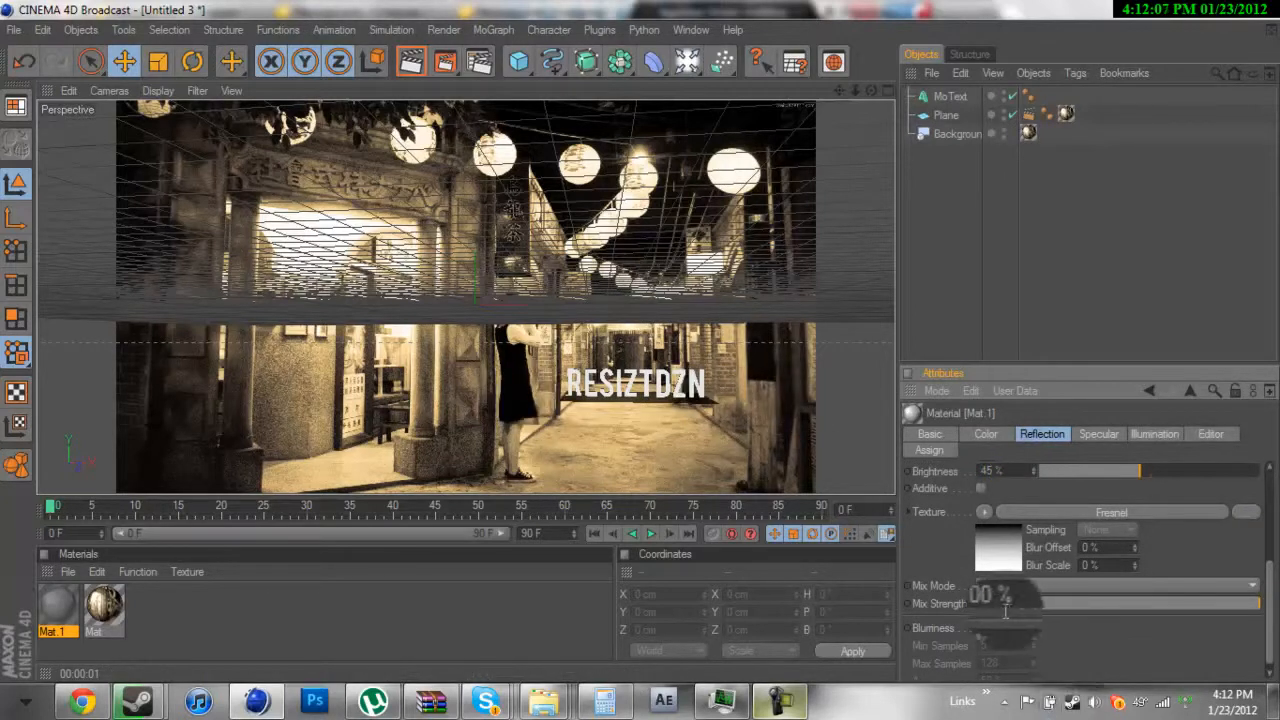
{"action": "left_click_drag", "start_coordinate": [1005, 608], "coordinate": [940, 606]}
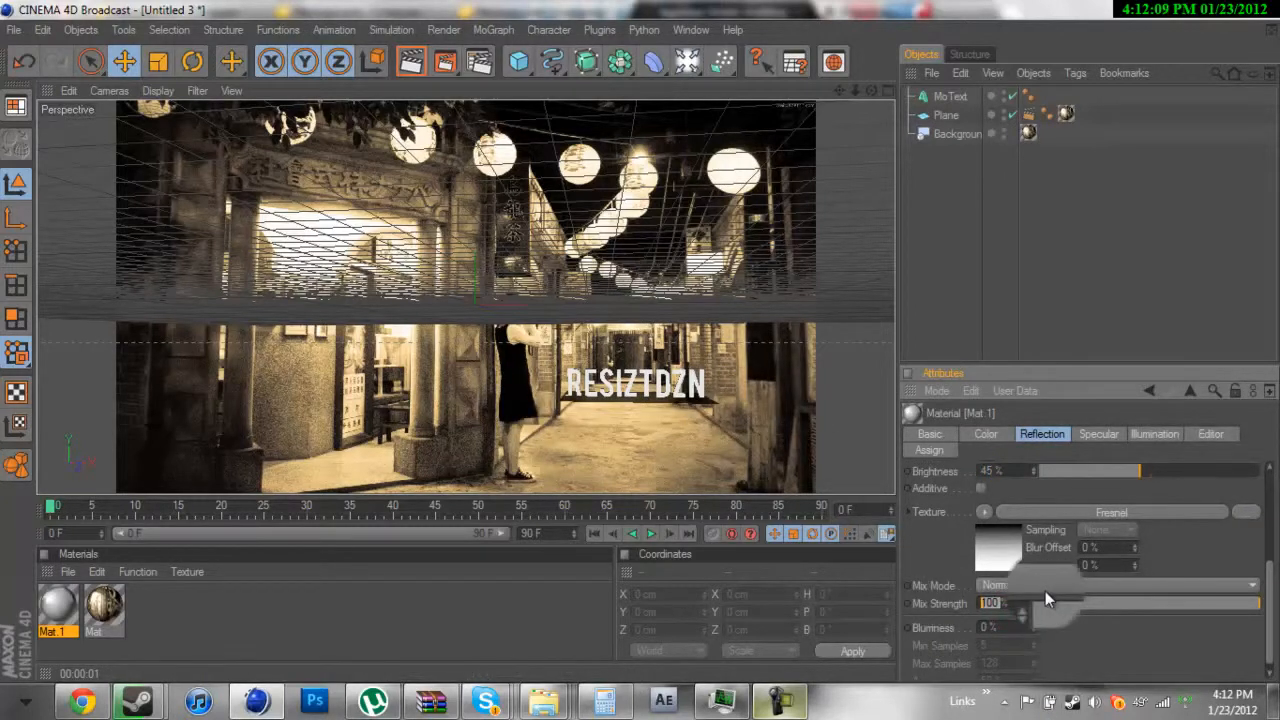
{"action": "type", "text": "40"}
{"action": "key", "text": "Return"}
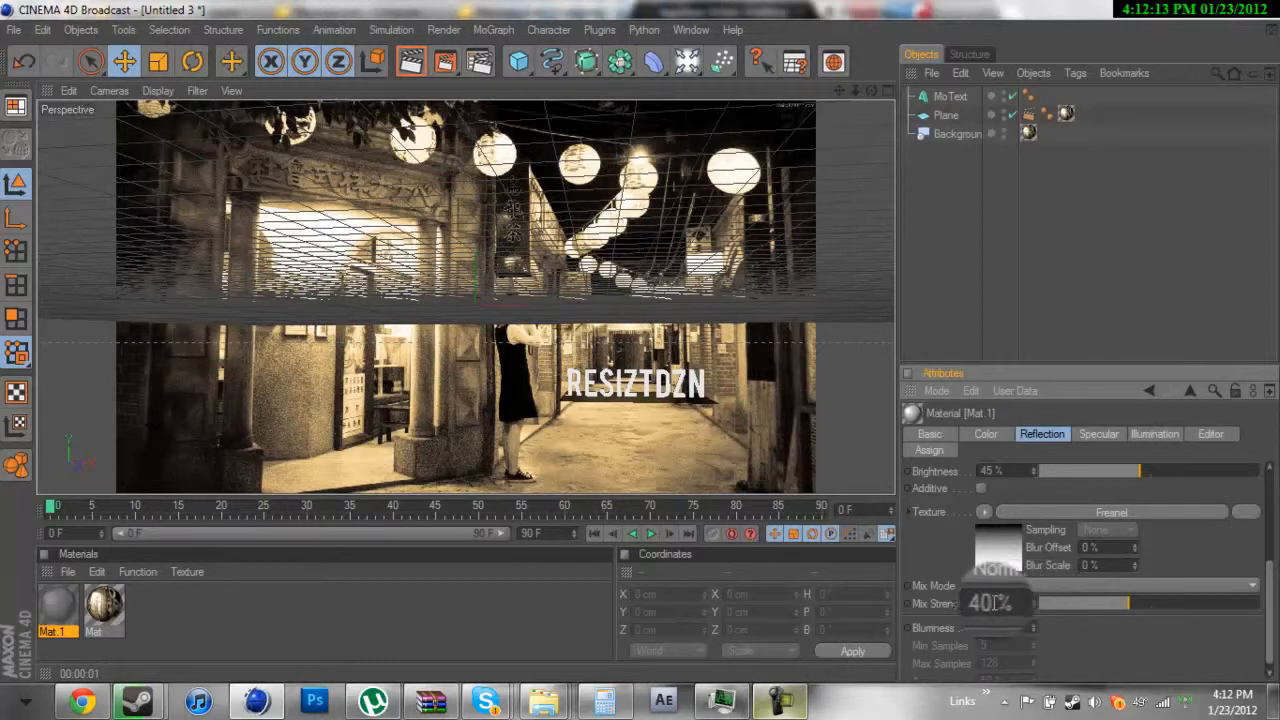
{"action": "left_click_drag", "start_coordinate": [1268, 572], "coordinate": [1258, 510]}
{"action": "left_click", "coordinate": [1139, 485]}
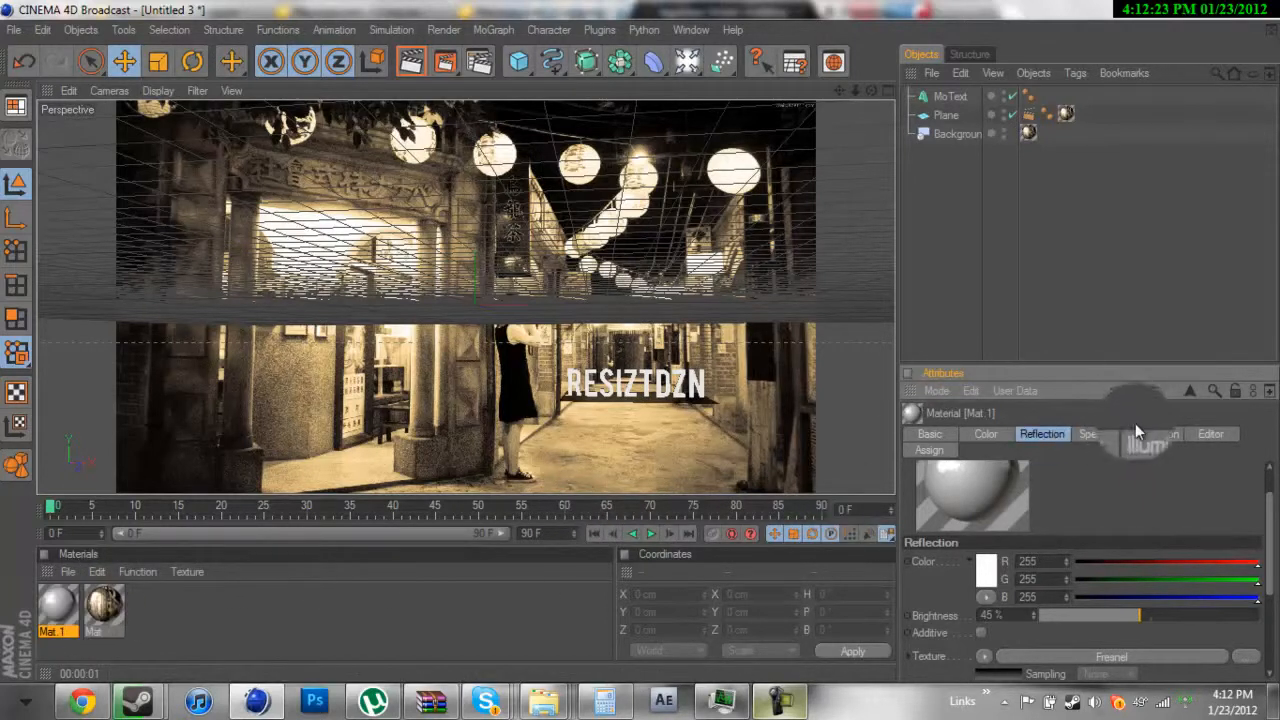
- Try the Luminance channel on the new material and switch it off again
{"action": "left_click", "coordinate": [929, 434]}
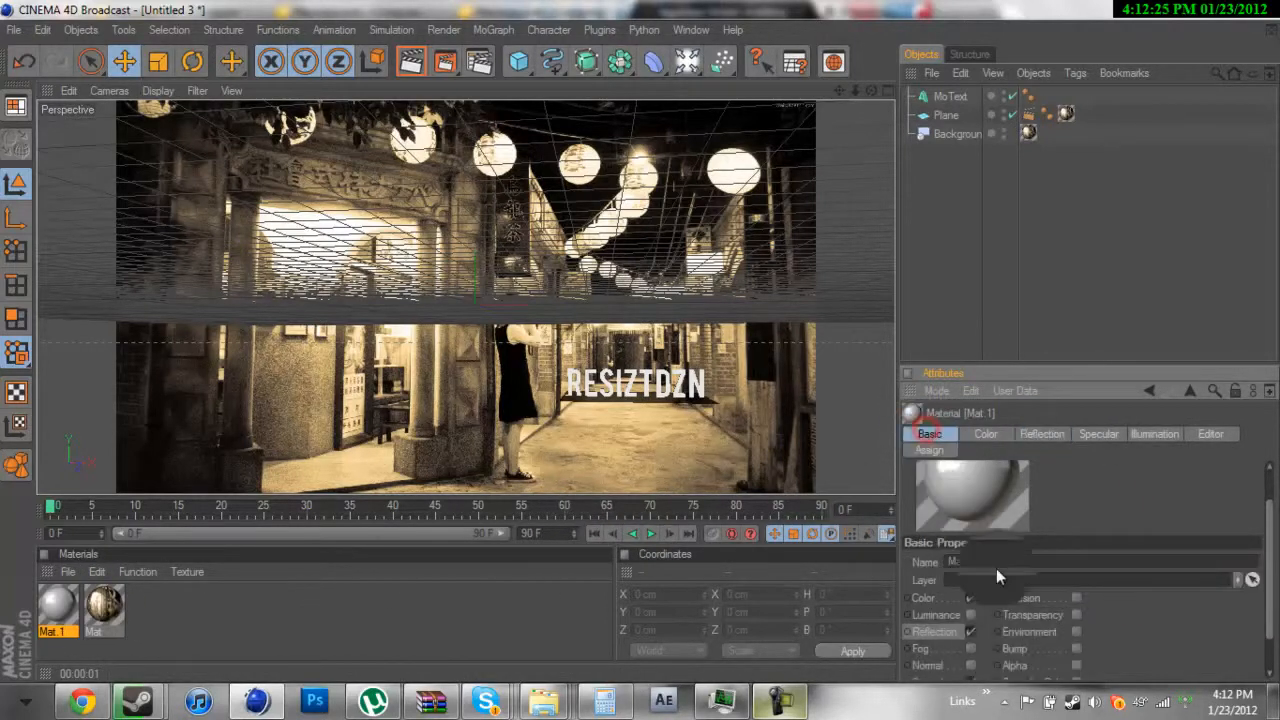
{"action": "left_click", "coordinate": [970, 615]}
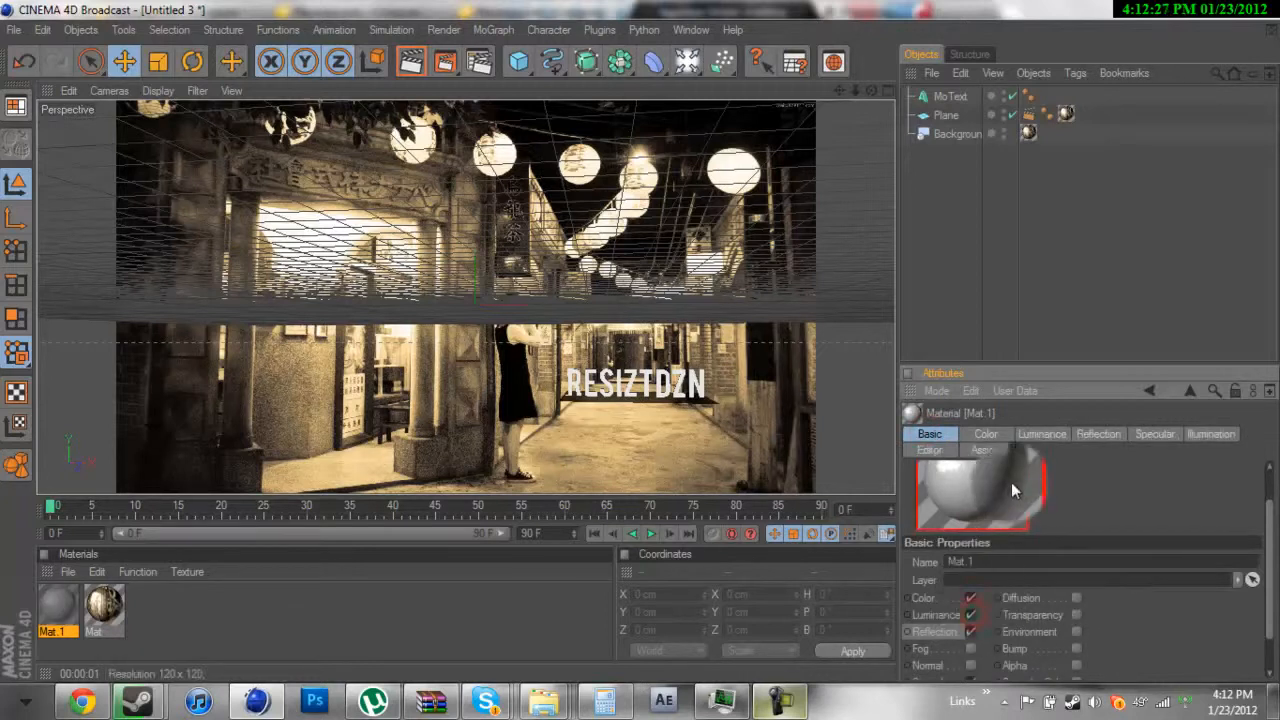
{"action": "left_click", "coordinate": [1027, 434]}
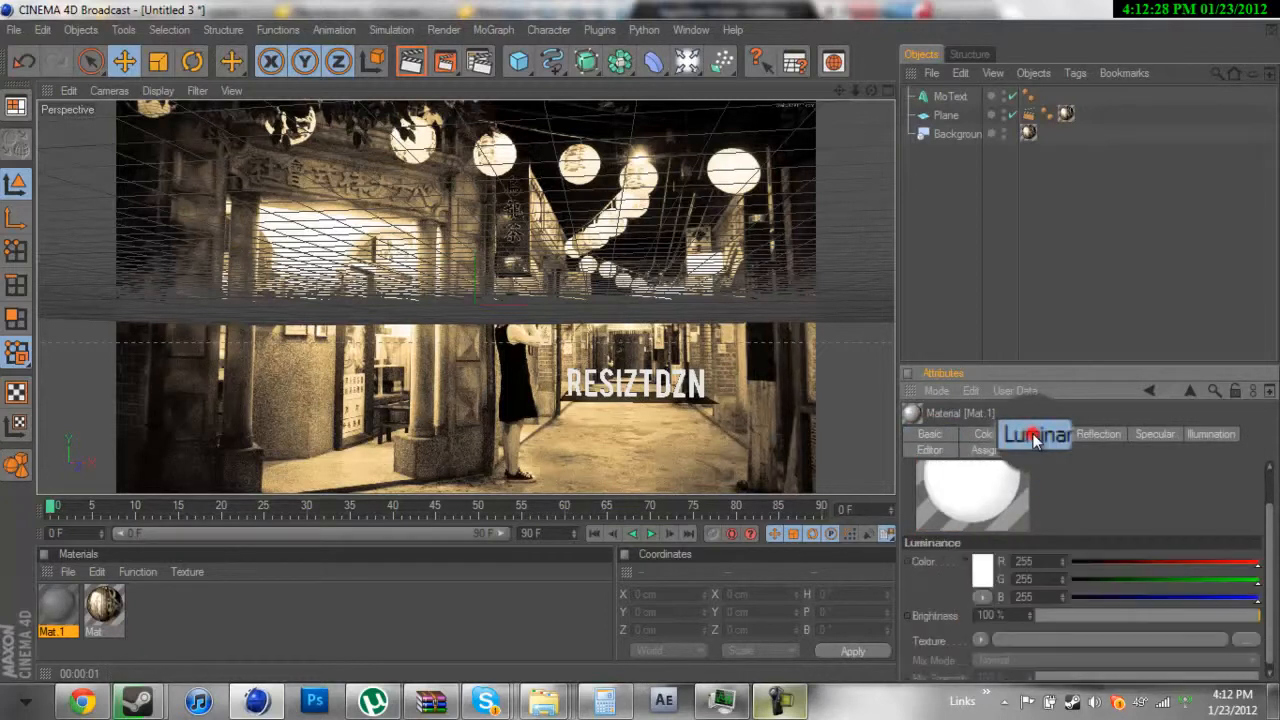
{"action": "left_click", "coordinate": [927, 434]}
{"action": "left_click", "coordinate": [970, 615]}
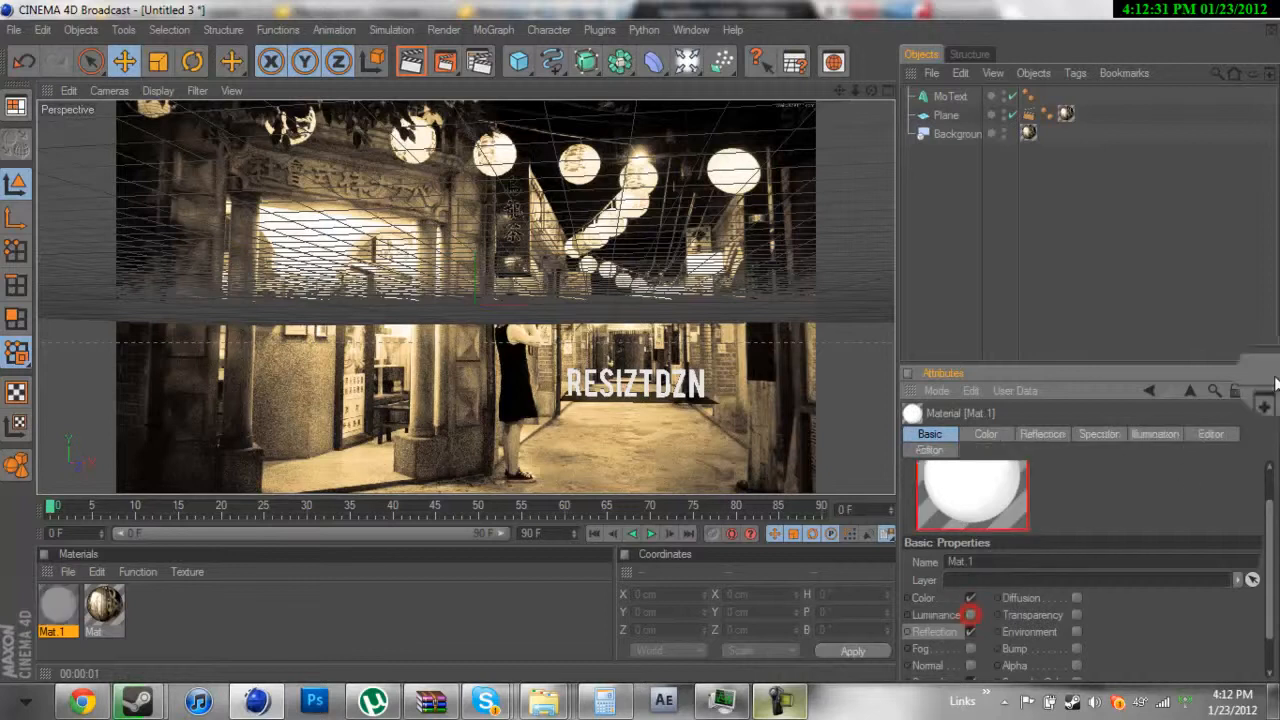
- Look through the new material's Illumination settings and open its Color settings
{"action": "left_click", "coordinate": [1164, 434]}
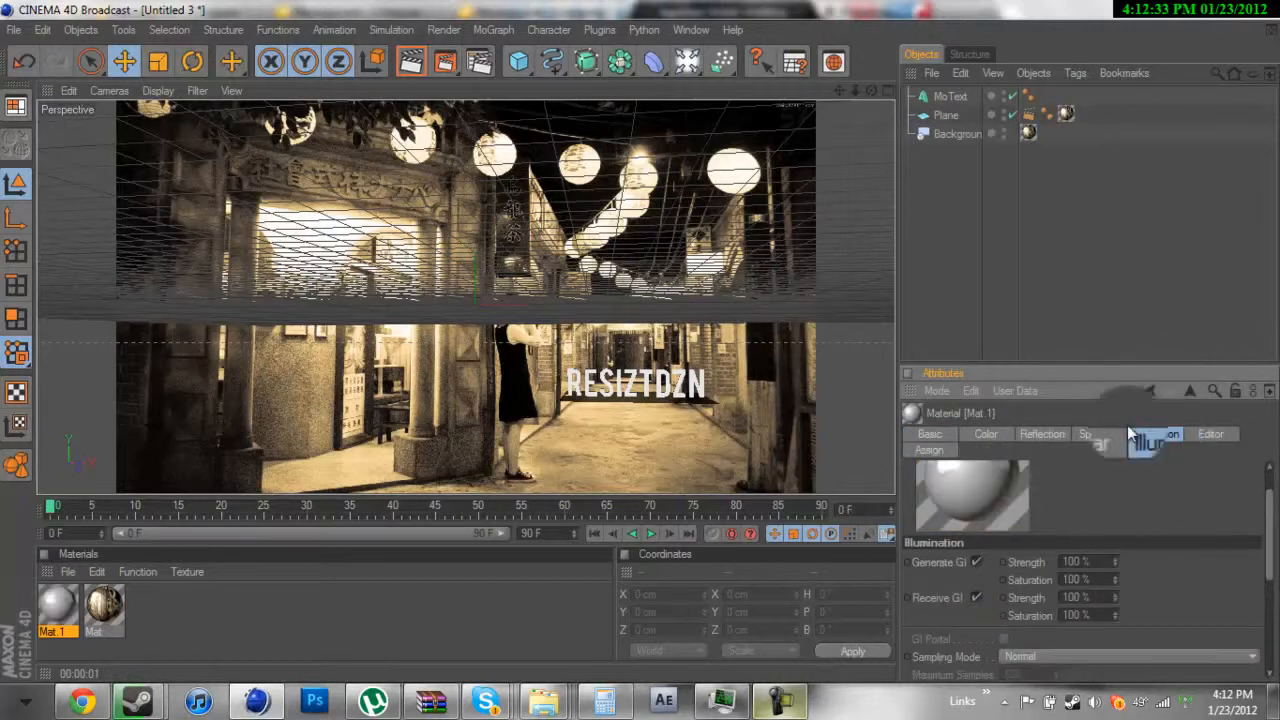
{"action": "scroll", "coordinate": [1216, 528], "scroll_direction": "down", "scroll_amount": 5}
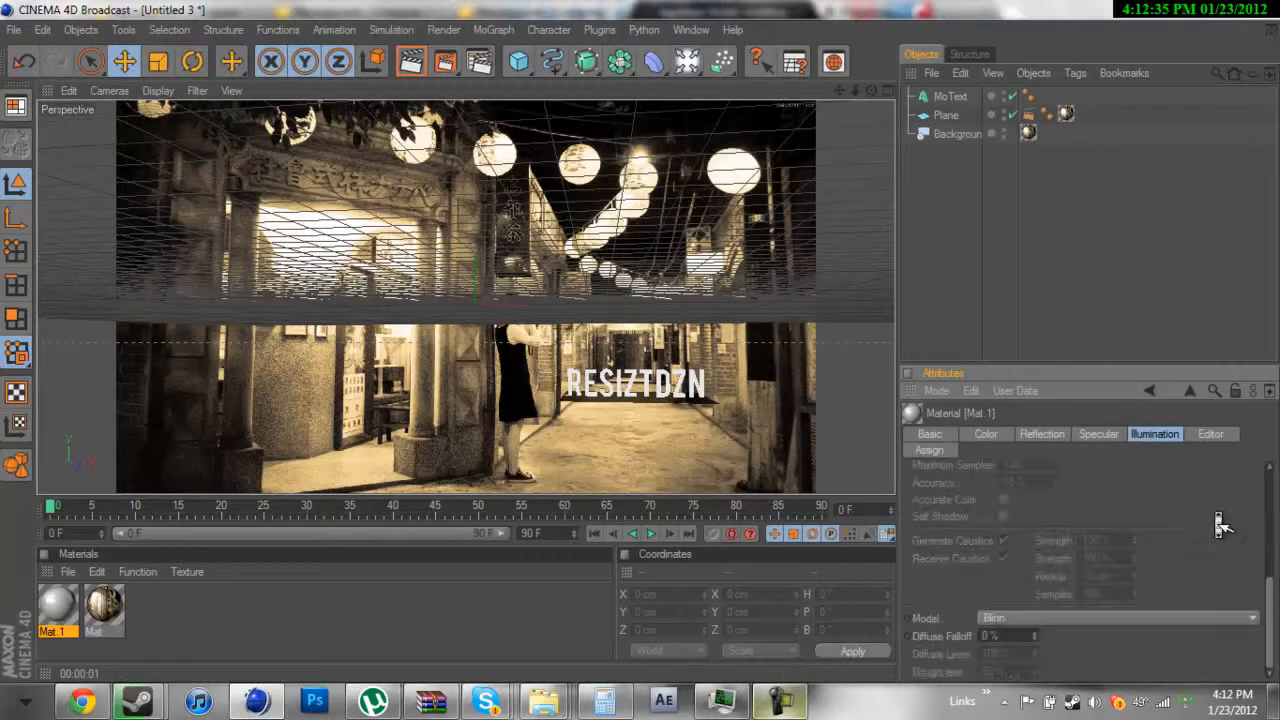
{"action": "scroll", "coordinate": [1220, 525], "scroll_direction": "up", "scroll_amount": 5}
{"action": "scroll", "coordinate": [1220, 525], "scroll_direction": "down", "scroll_amount": 5}
{"action": "scroll", "coordinate": [1220, 525], "scroll_direction": "up", "scroll_amount": 5}
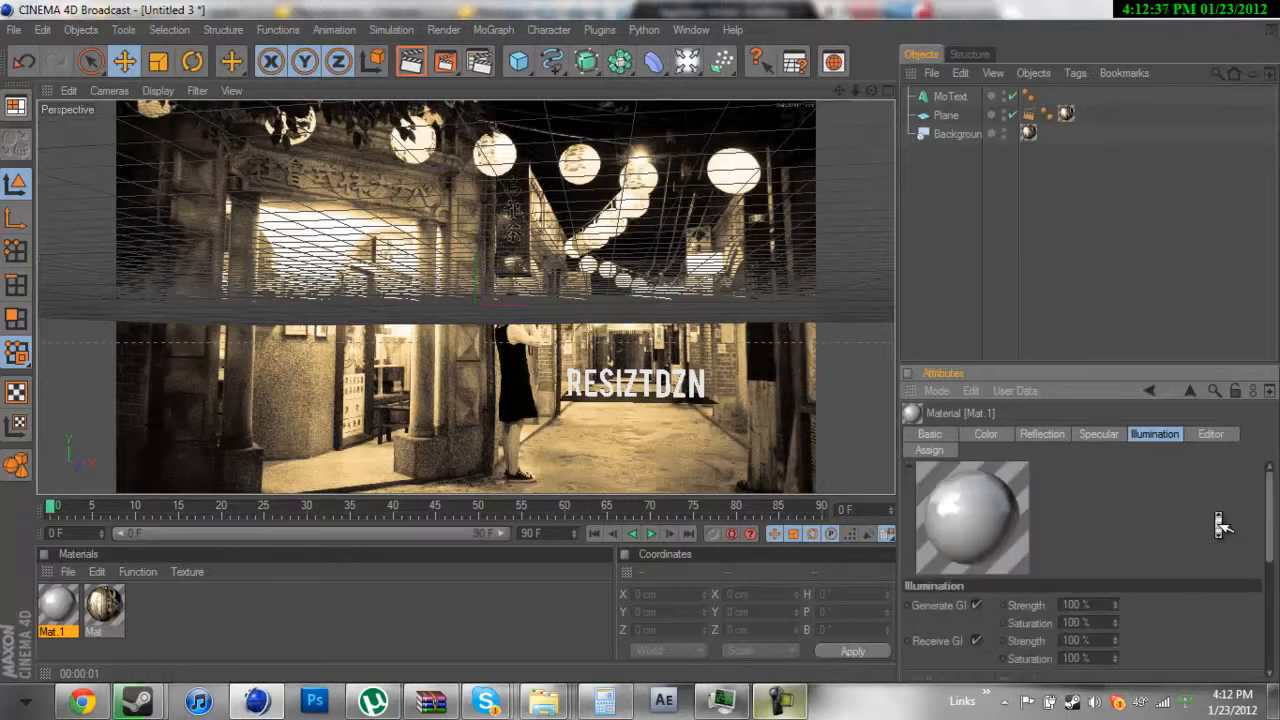
{"action": "left_click", "coordinate": [1000, 435]}
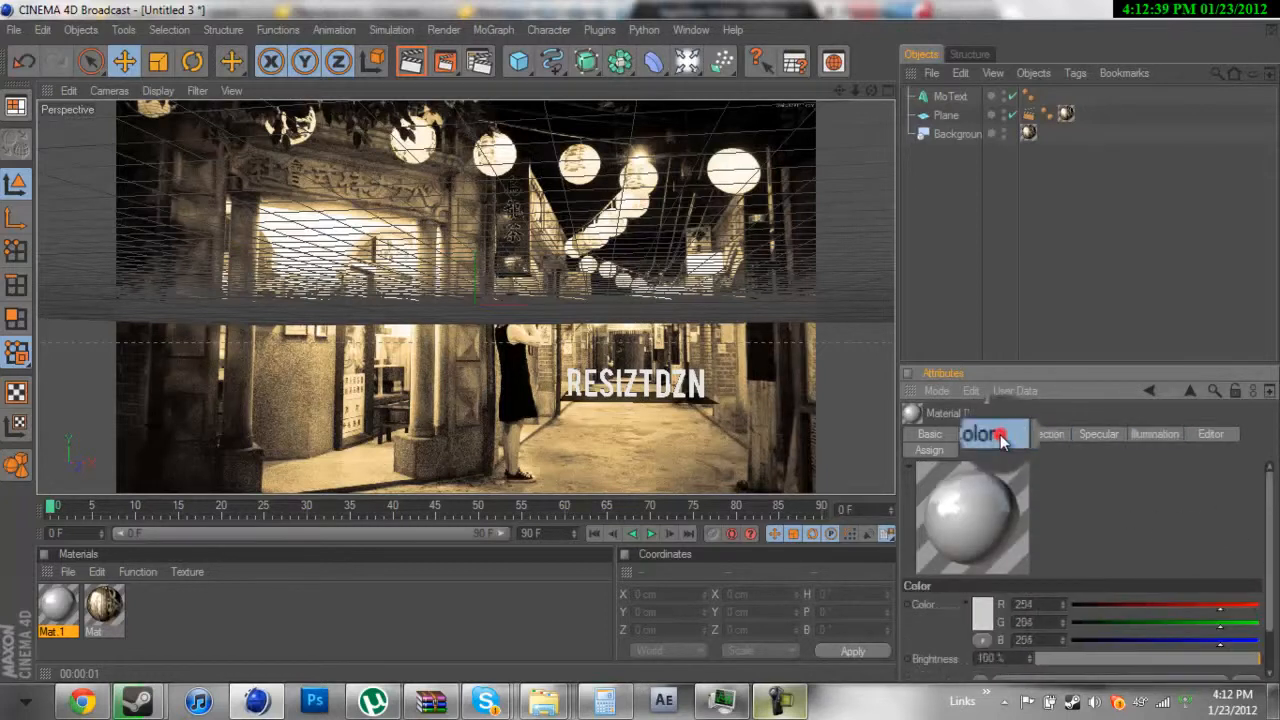
- Apply the Mat.1 material to the MoText object and render the view
{"action": "left_click", "coordinate": [1028, 436]}
{"action": "left_click", "coordinate": [77, 627]}
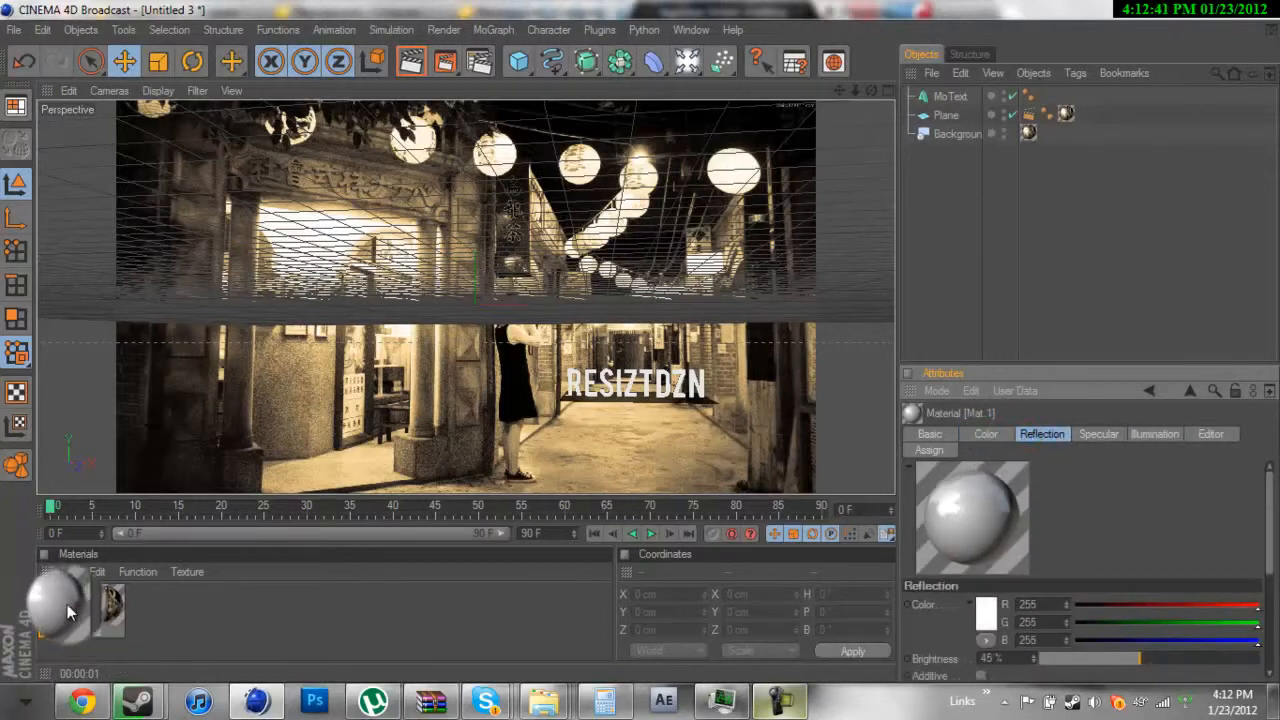
{"action": "left_click_drag", "start_coordinate": [67, 604], "coordinate": [858, 160]}
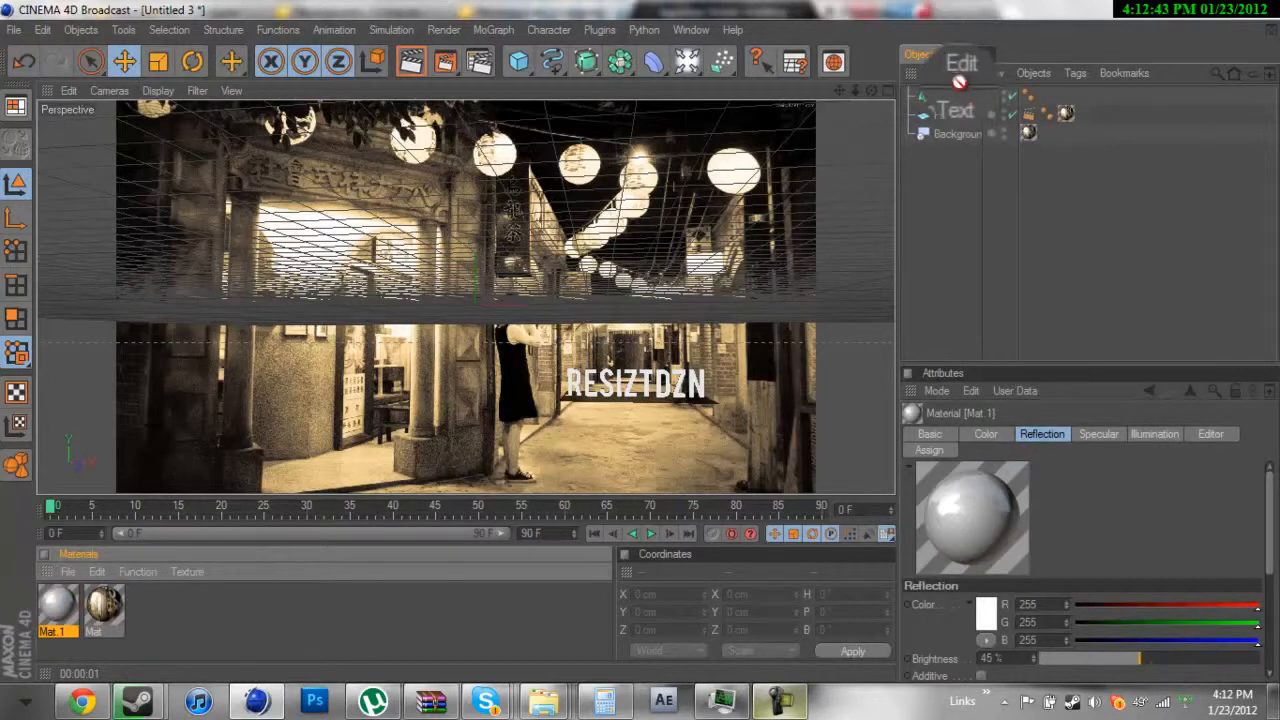
{"action": "left_click_drag", "start_coordinate": [962, 100], "coordinate": [962, 100]}
{"action": "left_click", "coordinate": [969, 277]}
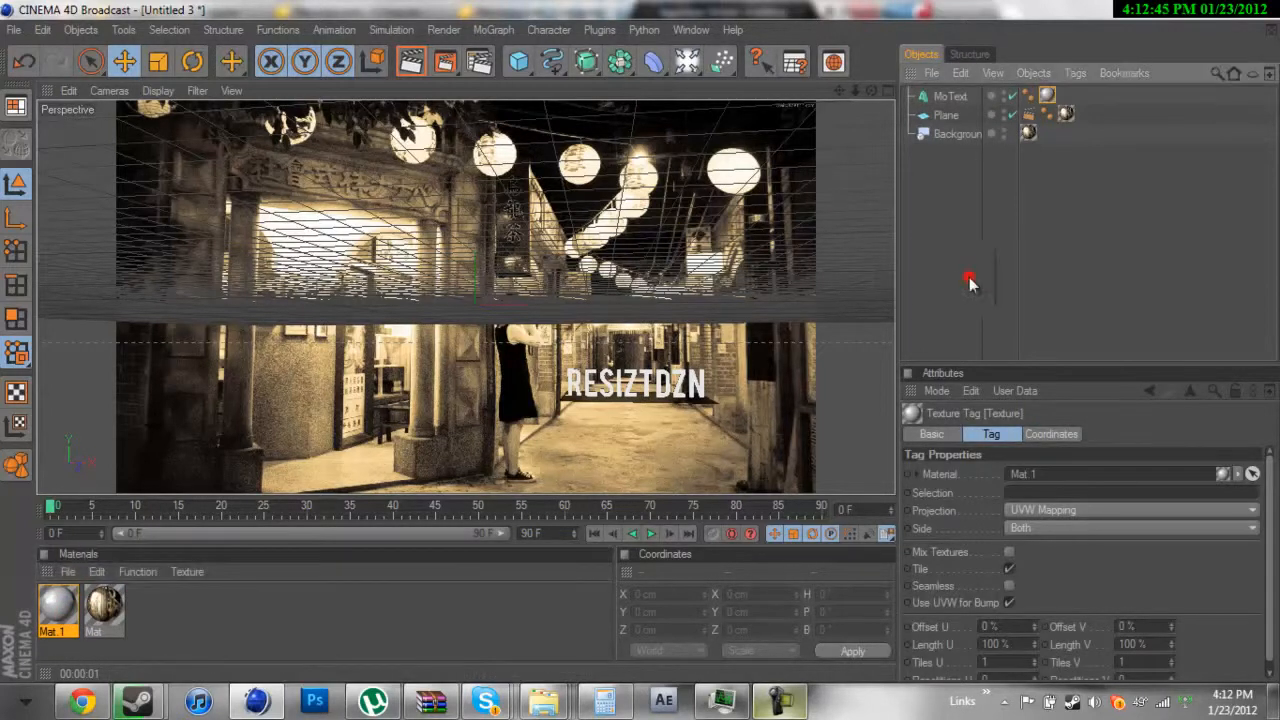
{"action": "left_click", "coordinate": [412, 64]}
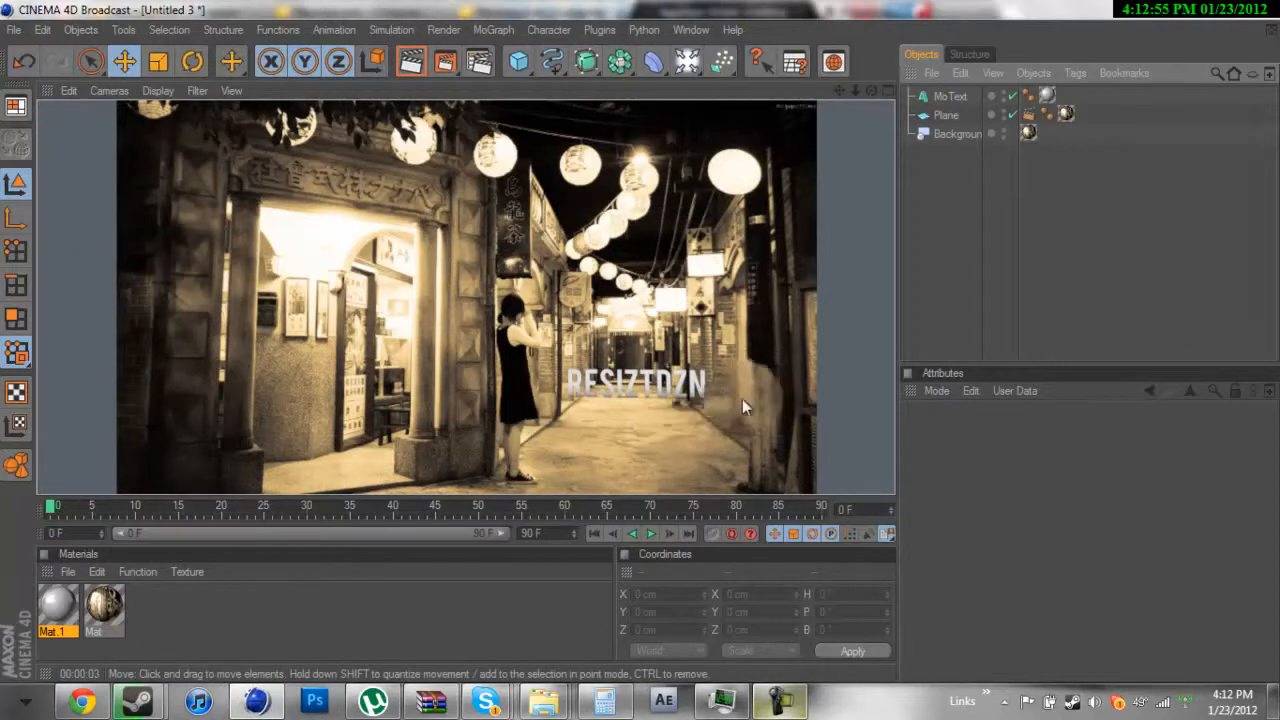
{"action": "left_click", "coordinate": [1023, 291]}
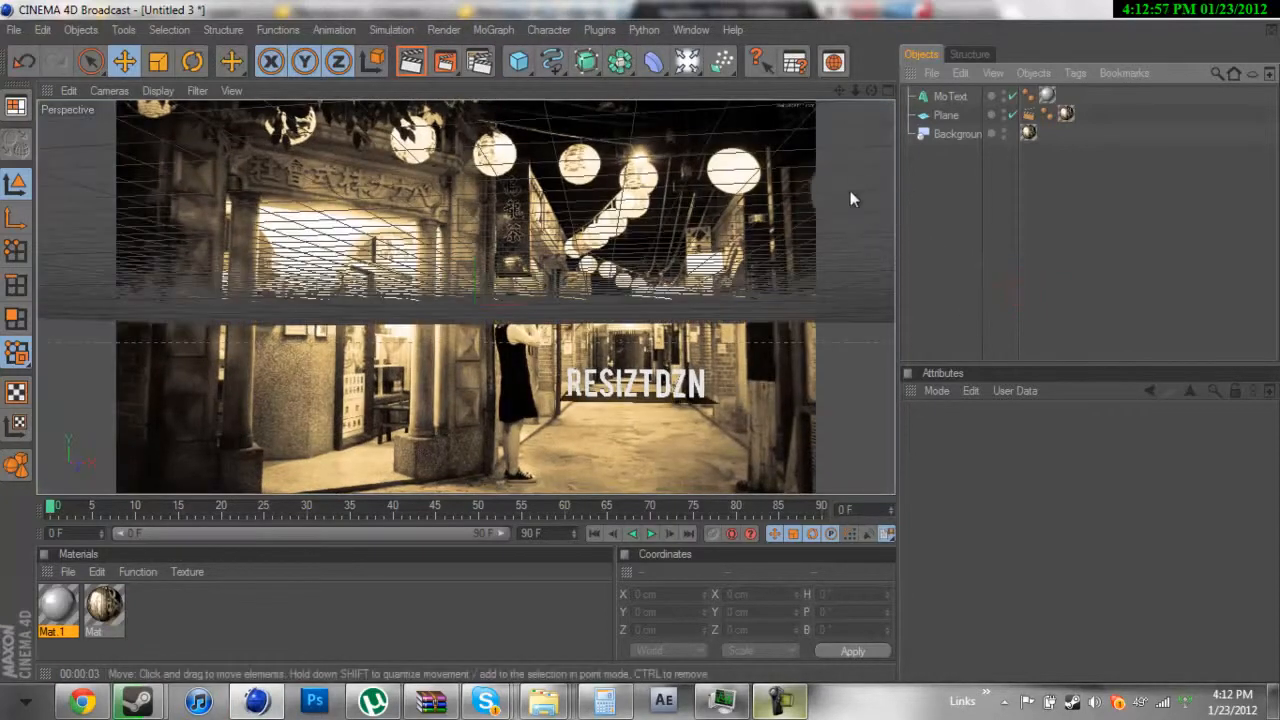
- Move the text and plane together to about X 947 cm, Y -680 cm, Z -23 cm and render the view
{"action": "left_click_drag", "start_coordinate": [870, 90], "coordinate": [639, 335]}
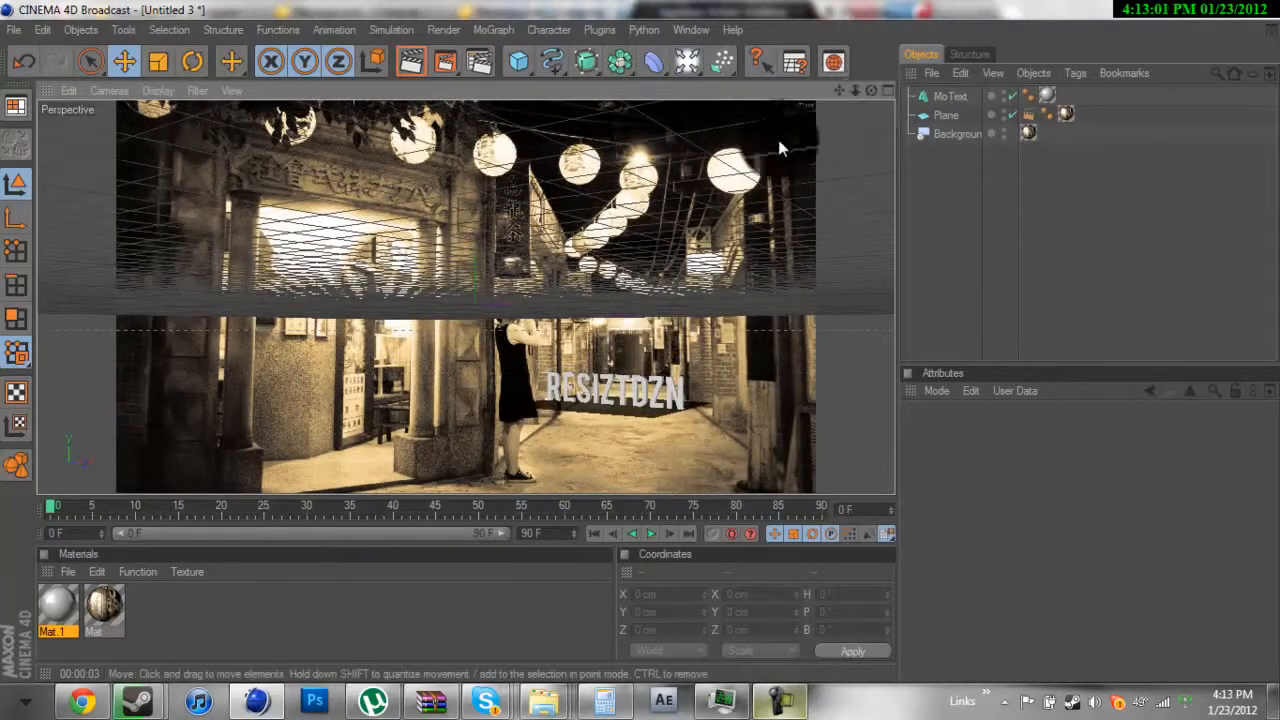
{"action": "left_click_drag", "start_coordinate": [870, 90], "coordinate": [640, 342]}
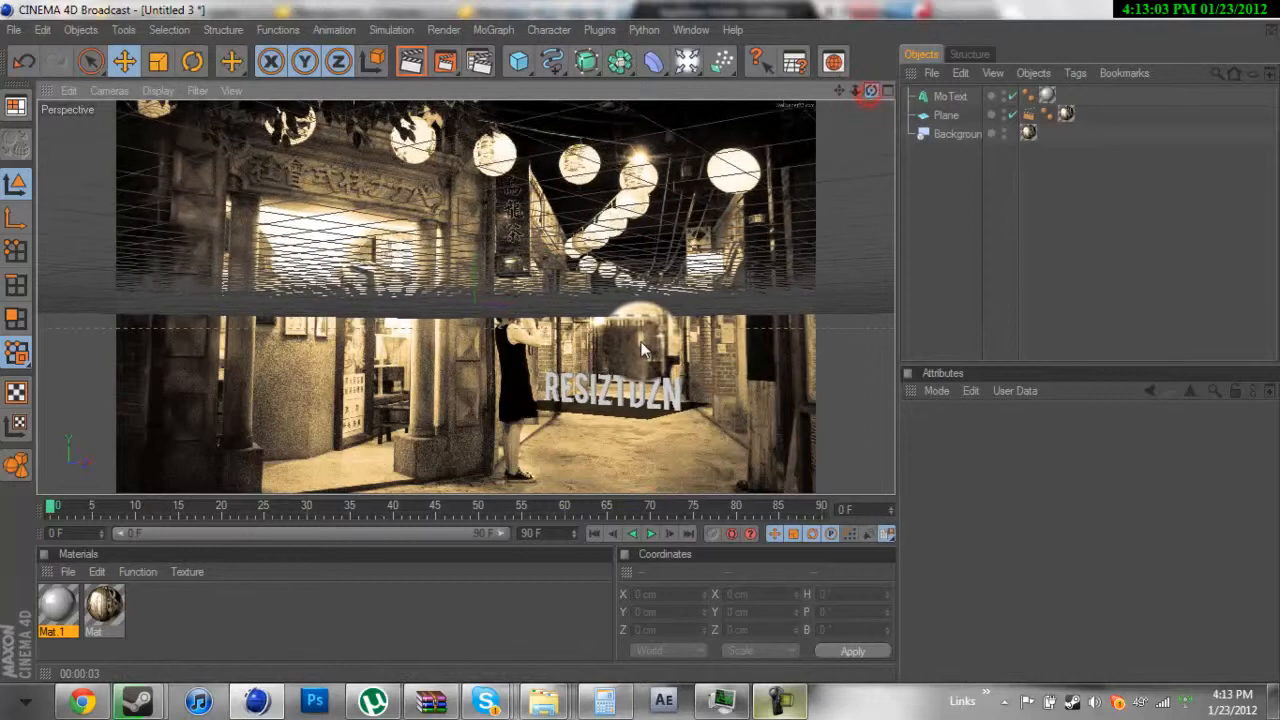
{"action": "left_click", "coordinate": [945, 96]}
{"action": "left_click", "coordinate": [942, 114], "text": "ctrl"}
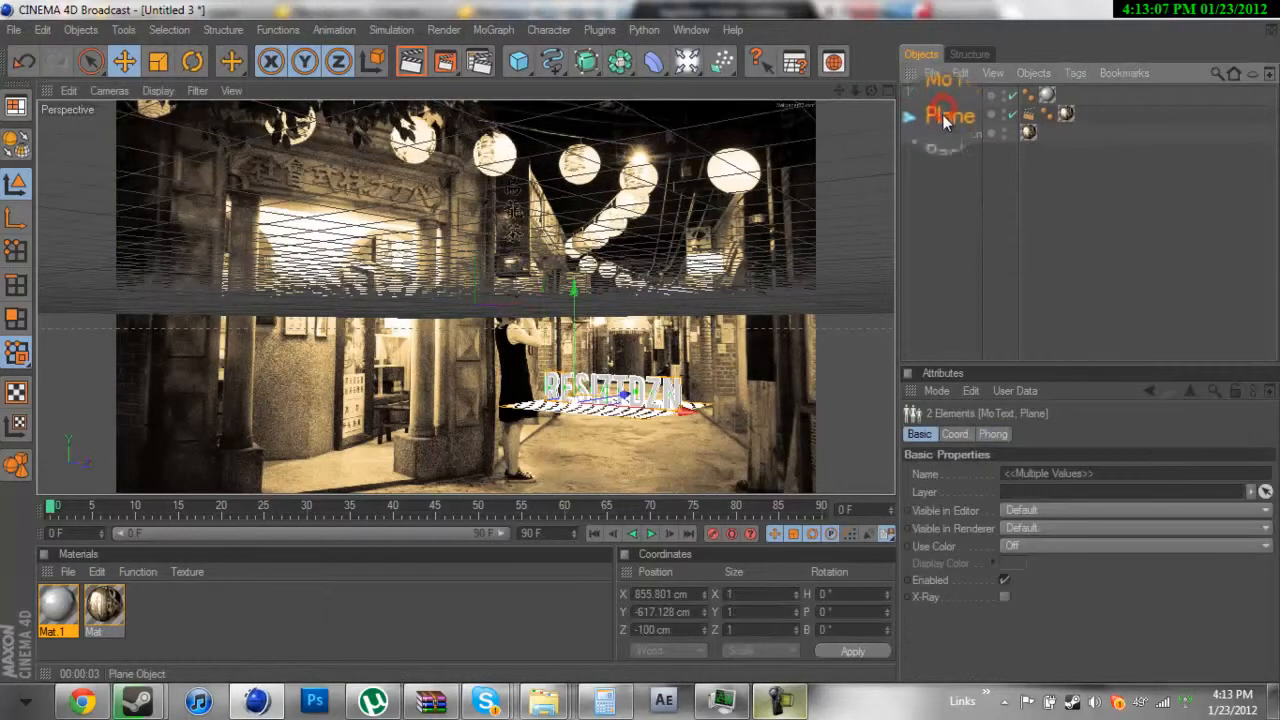
{"action": "left_click_drag", "start_coordinate": [641, 343], "coordinate": [642, 350]}
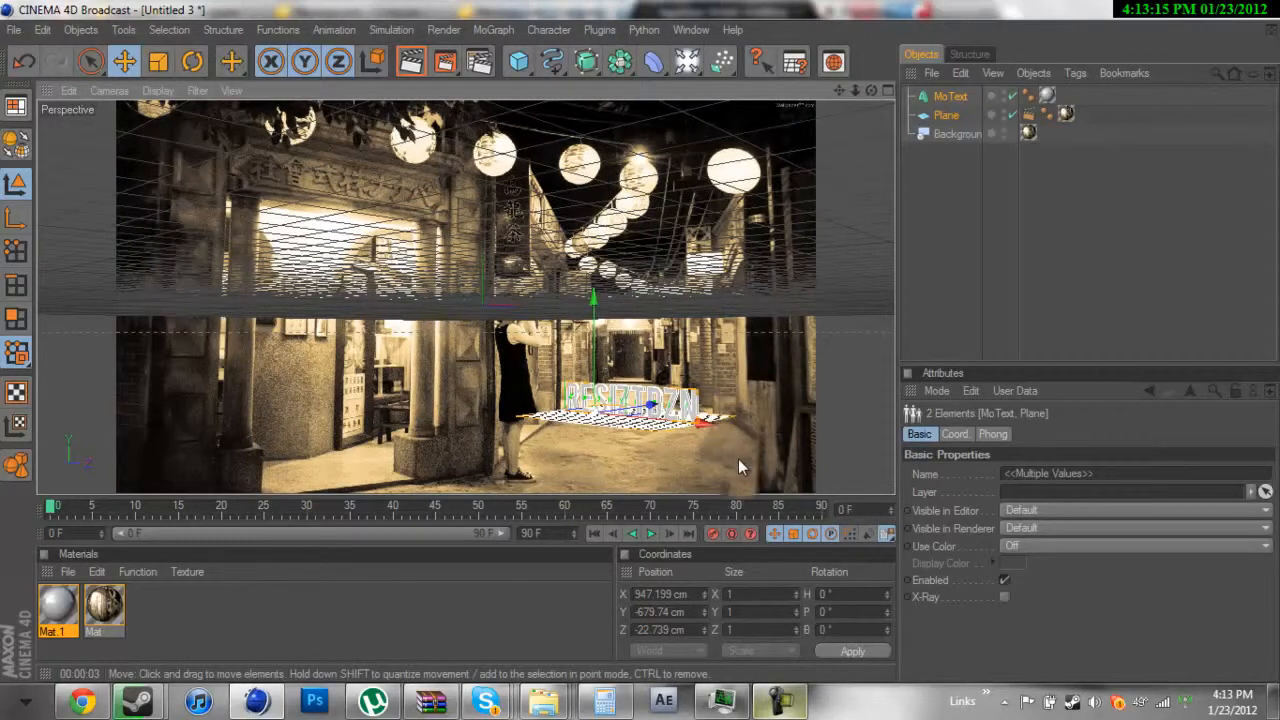
{"action": "left_click", "coordinate": [410, 61]}
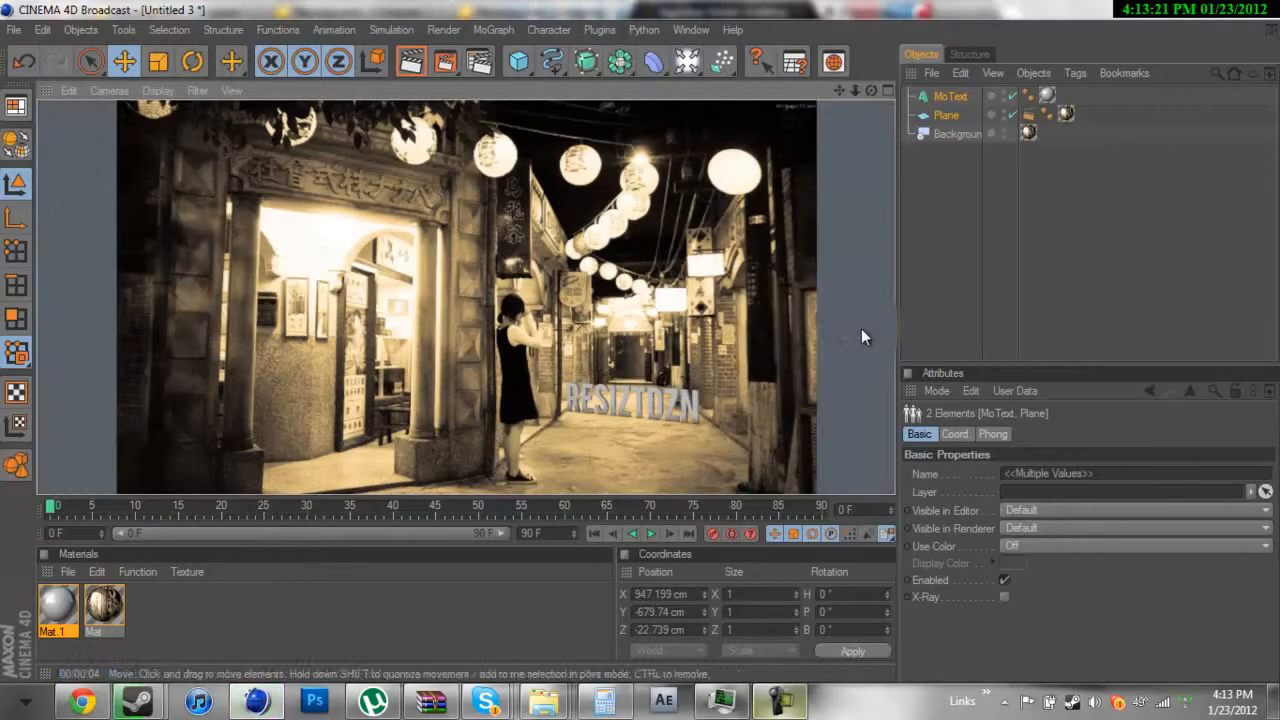
{"action": "left_click", "coordinate": [939, 313]}
- Raise the text and plane together to about Y -651 cm
{"action": "left_click", "coordinate": [940, 116]}
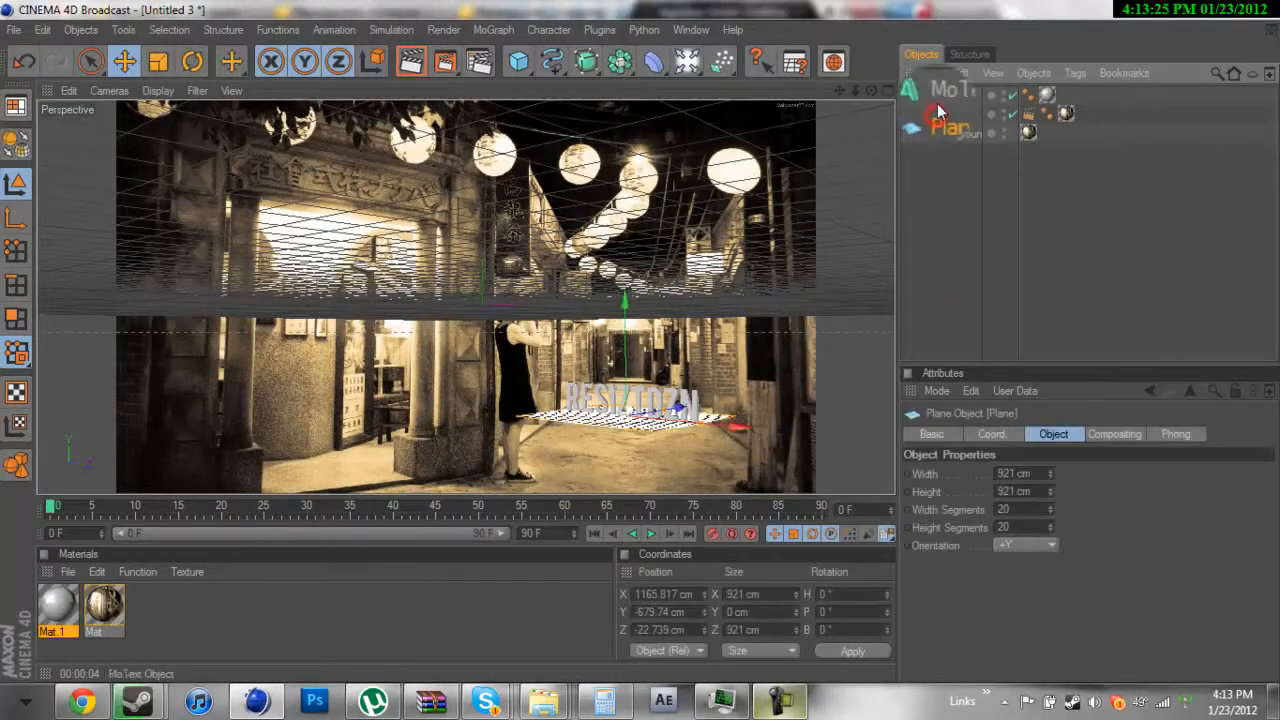
{"action": "left_click", "coordinate": [948, 96], "text": "ctrl"}
{"action": "left_click_drag", "start_coordinate": [591, 350], "coordinate": [641, 348]}
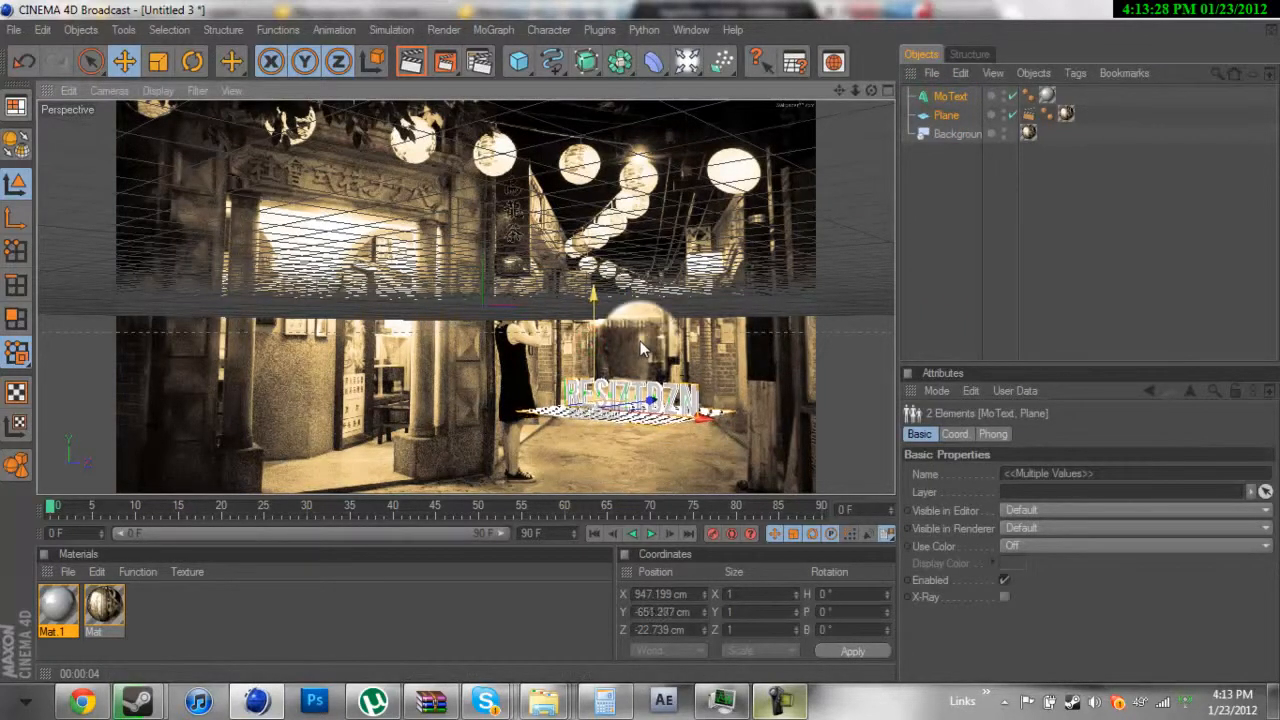
{"action": "left_click", "coordinate": [988, 269]}
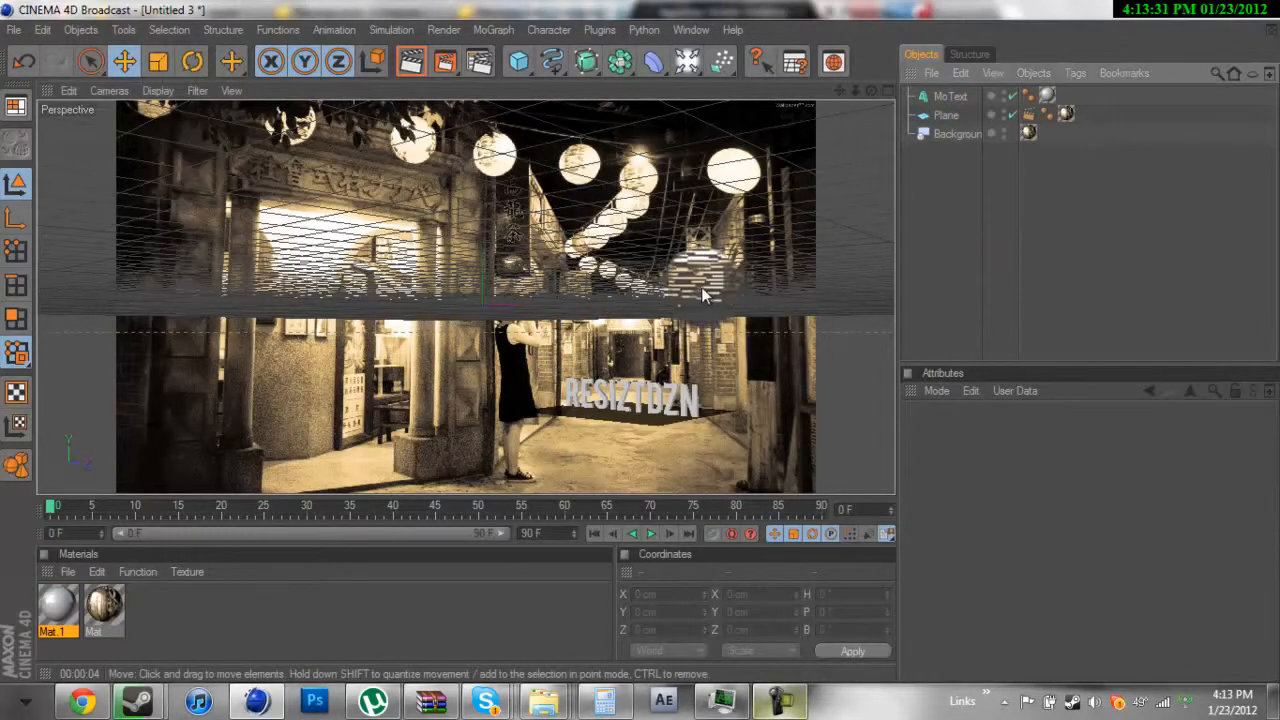
- Set the MoText depth to 50 and render the view
{"action": "left_click", "coordinate": [938, 95]}
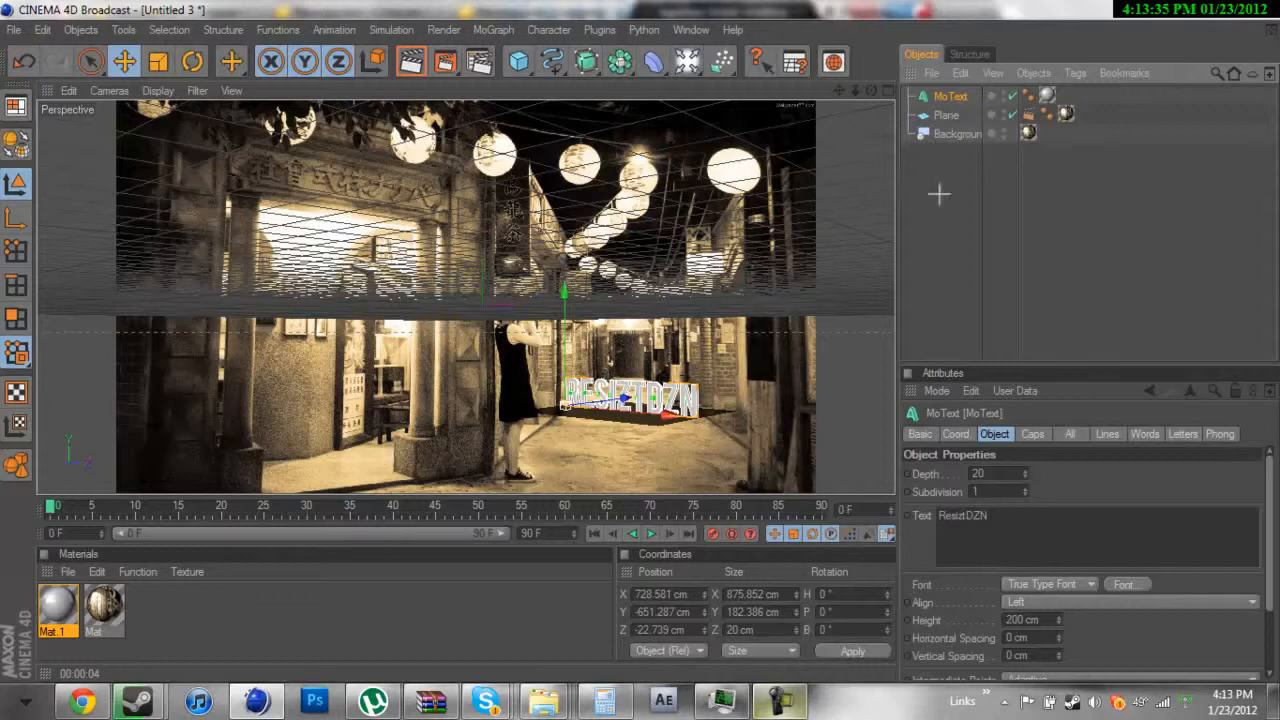
{"action": "left_click", "coordinate": [940, 199]}
{"action": "left_click", "coordinate": [946, 101]}
{"action": "left_click", "coordinate": [1003, 471]}
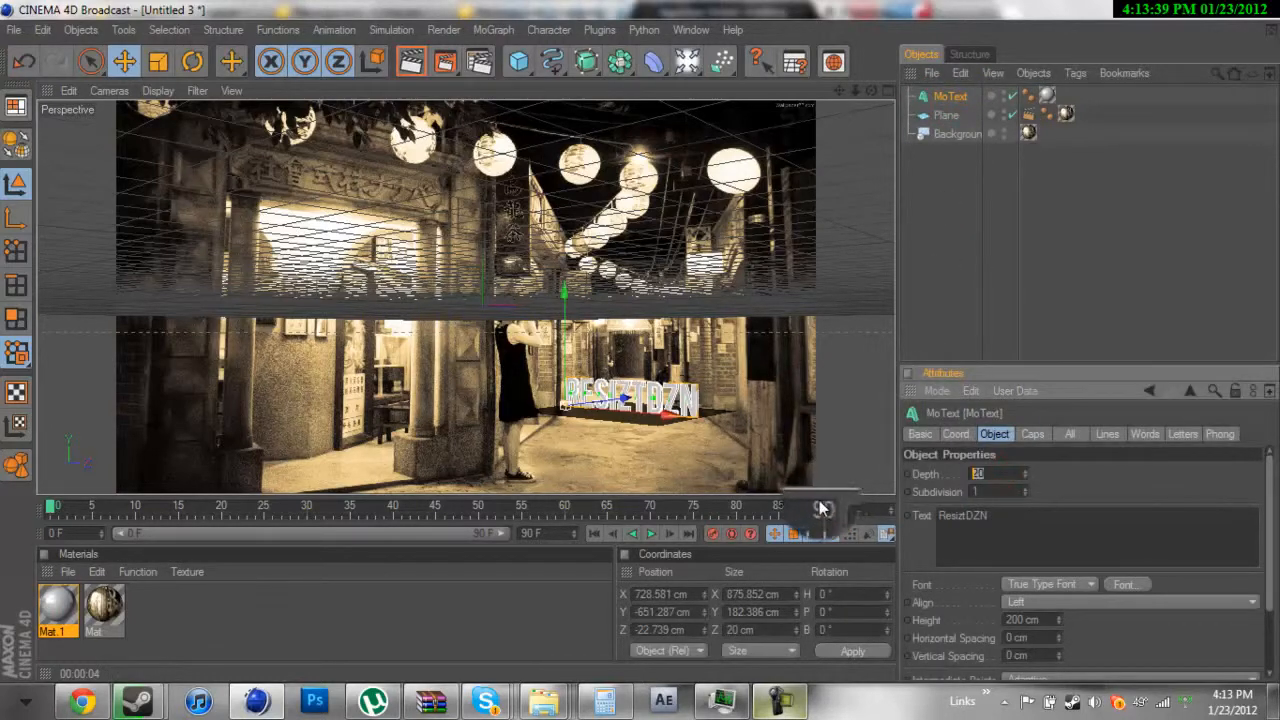
{"action": "type", "text": "50"}
{"action": "left_click", "coordinate": [946, 289]}
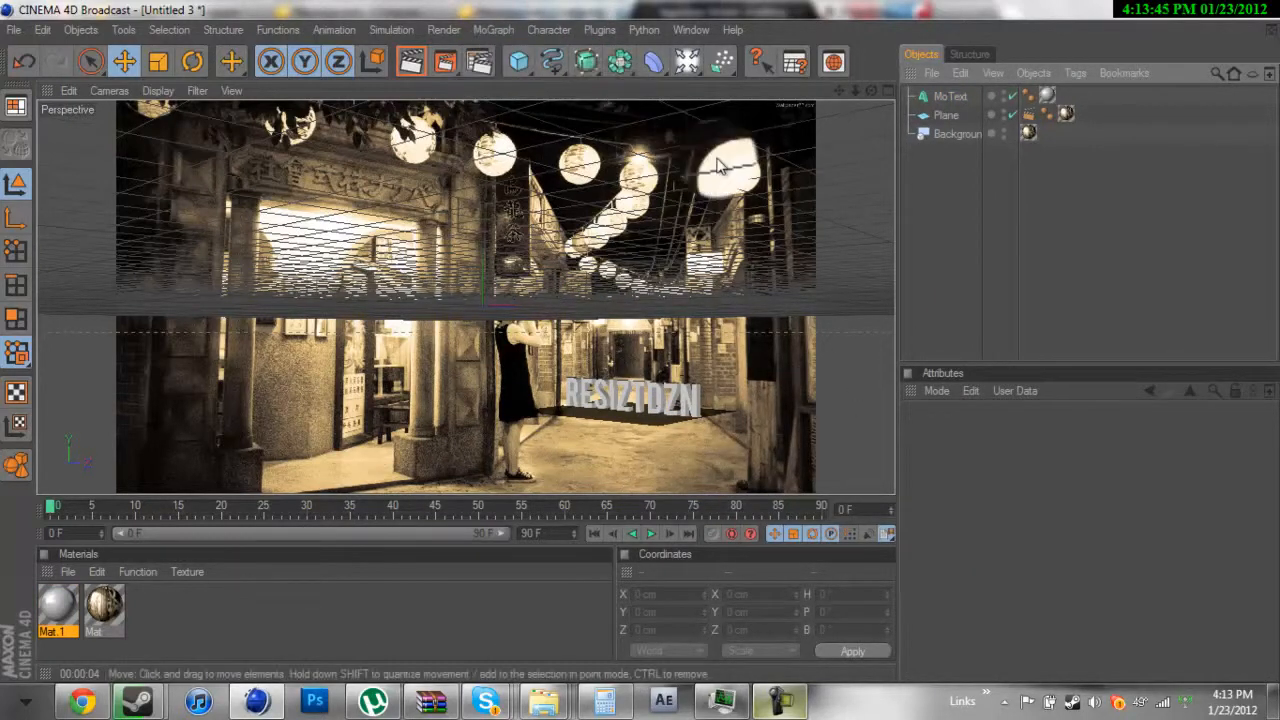
{"action": "left_click", "coordinate": [411, 64]}
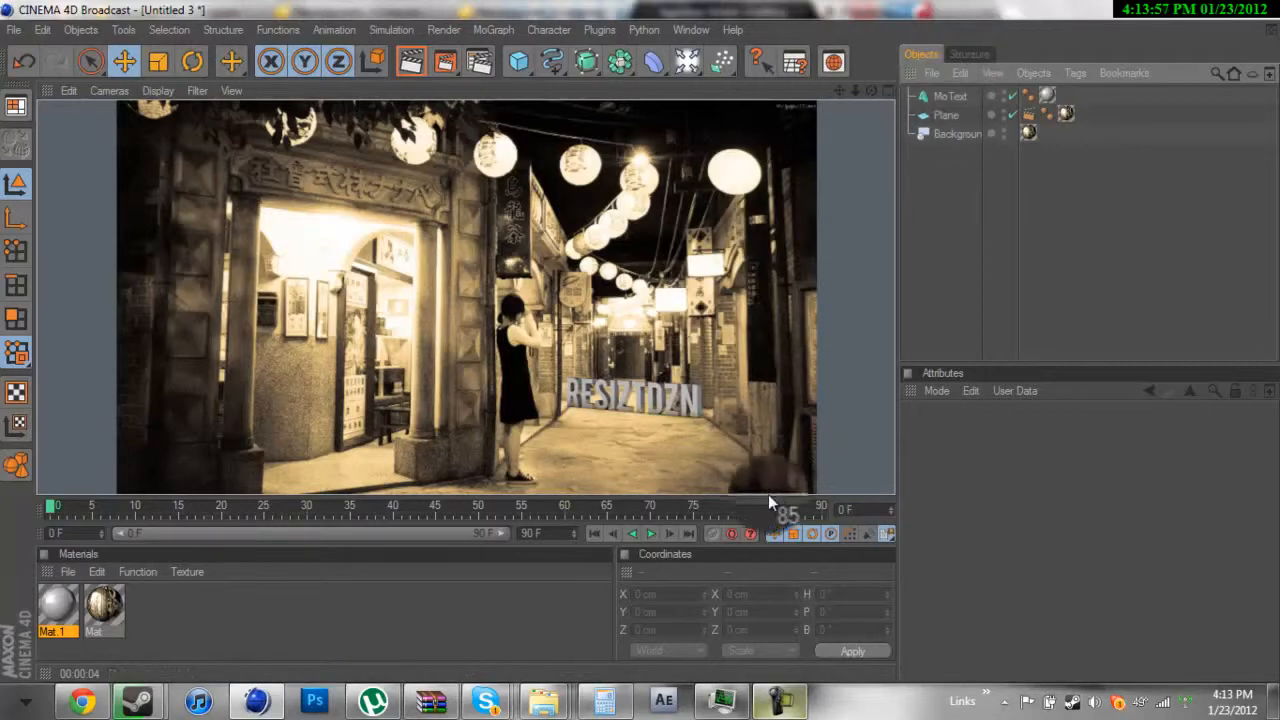
- Set the mix strength of Mat.1's Fresnel reflection texture to 45% and render the view
{"action": "left_click", "coordinate": [933, 97]}
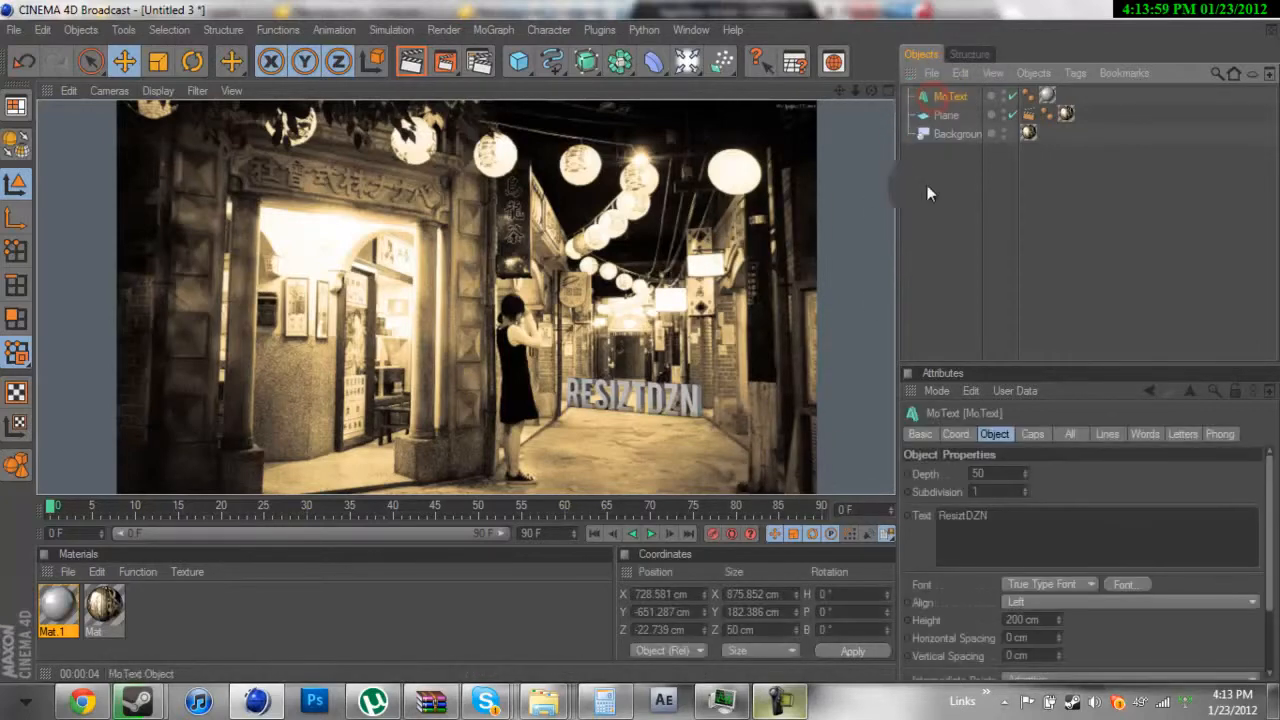
{"action": "left_click", "coordinate": [57, 605]}
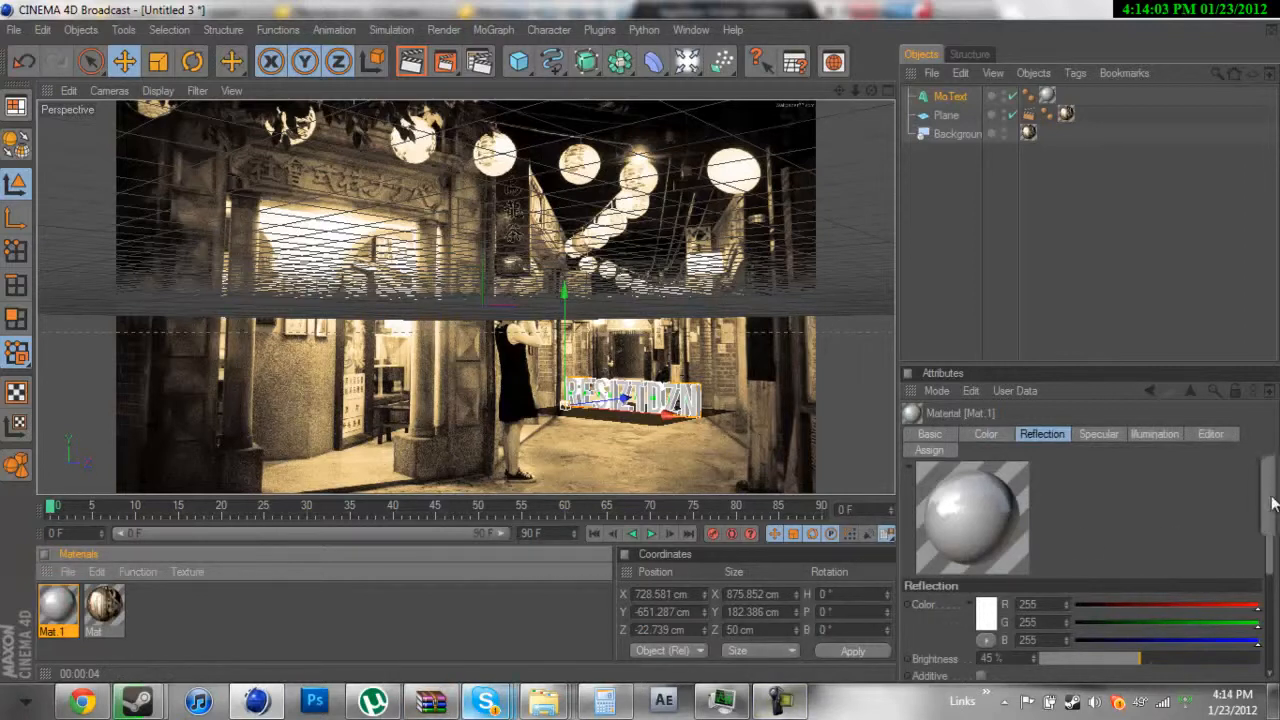
{"action": "mouse_move", "coordinate": [1270, 508]}
{"action": "left_mouse_down"}
{"action": "mouse_move", "coordinate": [1270, 580]}
{"action": "mouse_move", "coordinate": [1267, 524]}
{"action": "left_mouse_up"}
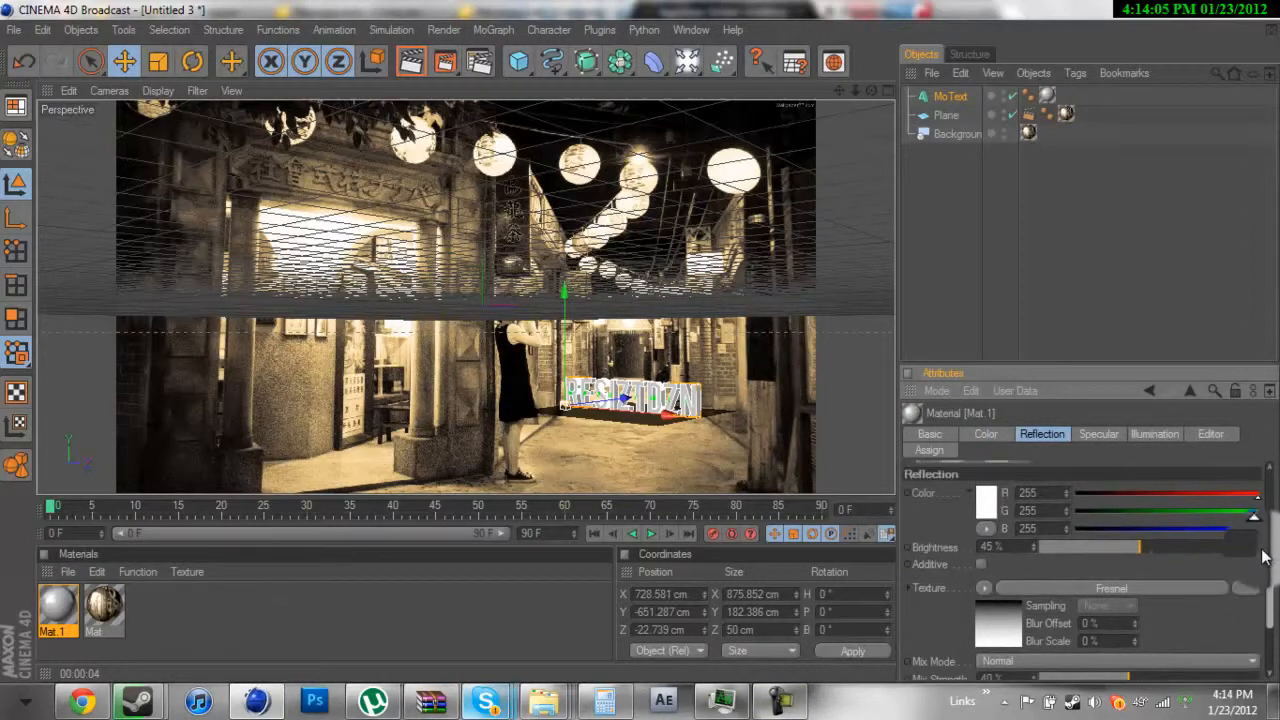
{"action": "scroll", "coordinate": [995, 665], "scroll_direction": "down", "scroll_amount": 1}
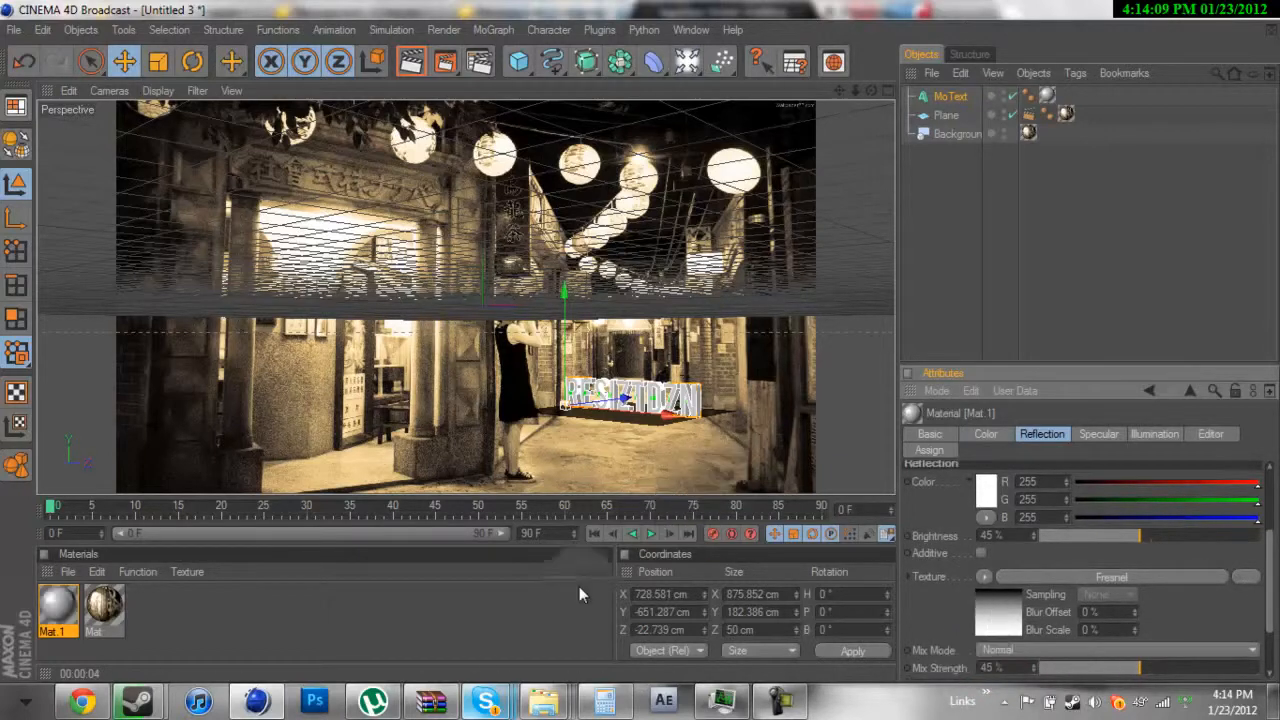
{"action": "left_click", "coordinate": [472, 597]}
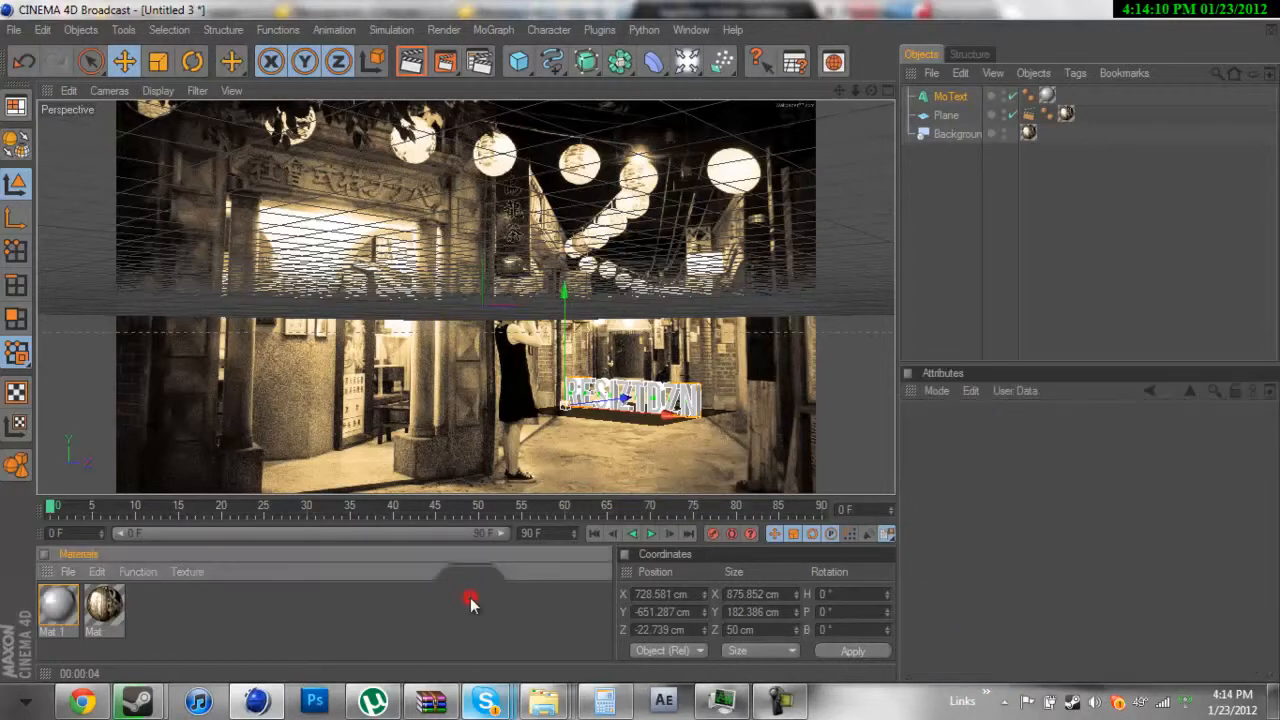
{"action": "left_click", "coordinate": [410, 62]}
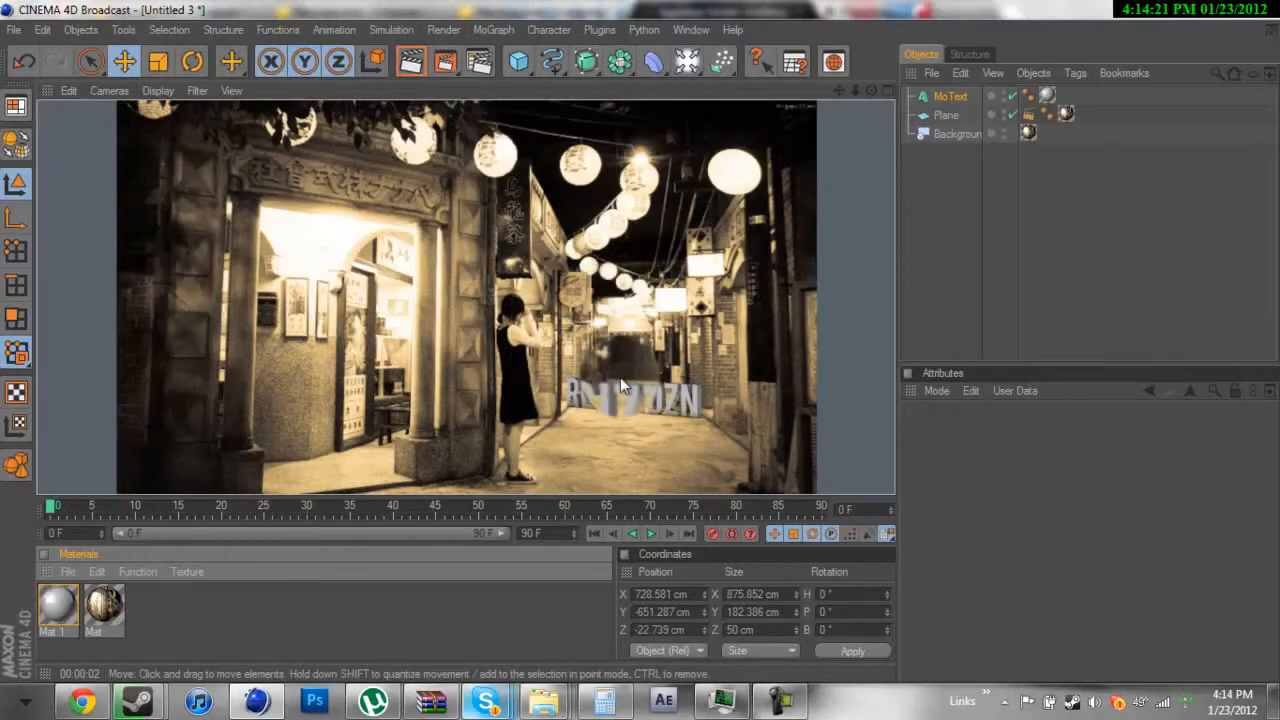
- Add a light, place it at about X -201 cm, Y 655 cm, Z 2058 cm and render the view
{"action": "left_click_drag", "start_coordinate": [683, 62], "coordinate": [688, 65]}
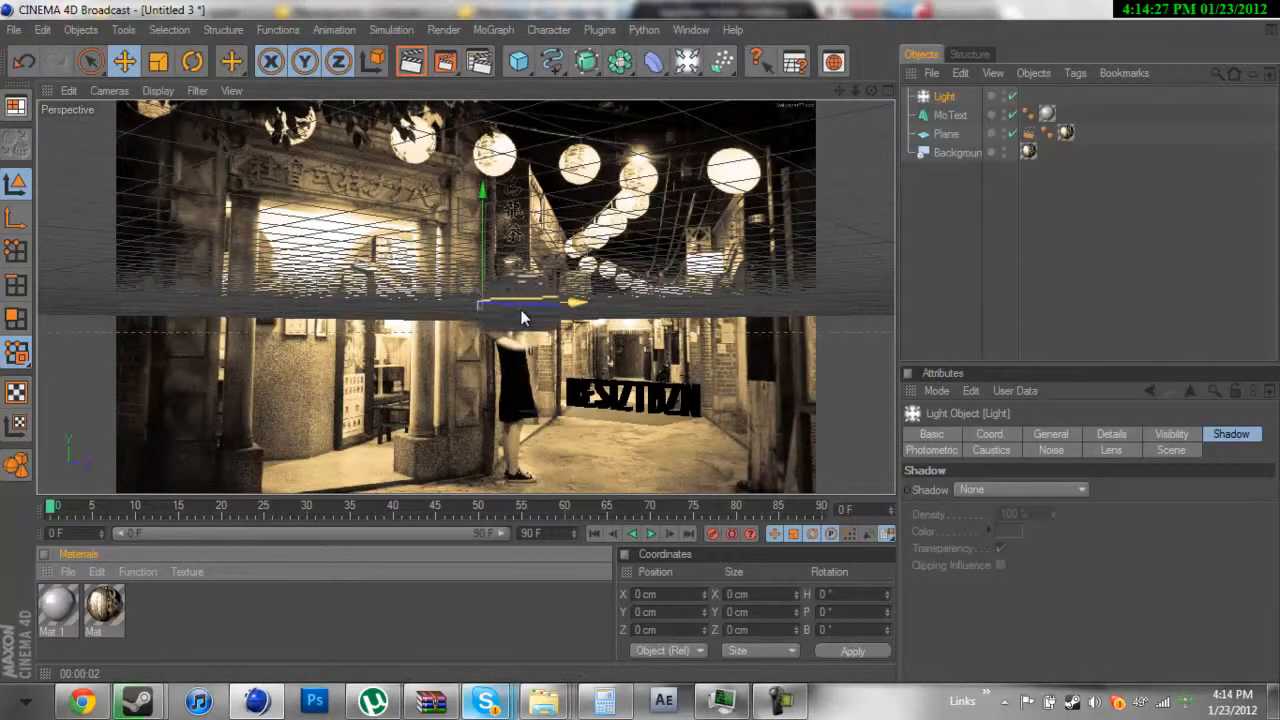
{"action": "left_click_drag", "start_coordinate": [521, 303], "coordinate": [754, 300]}
{"action": "left_click_drag", "start_coordinate": [745, 187], "coordinate": [516, 343]}
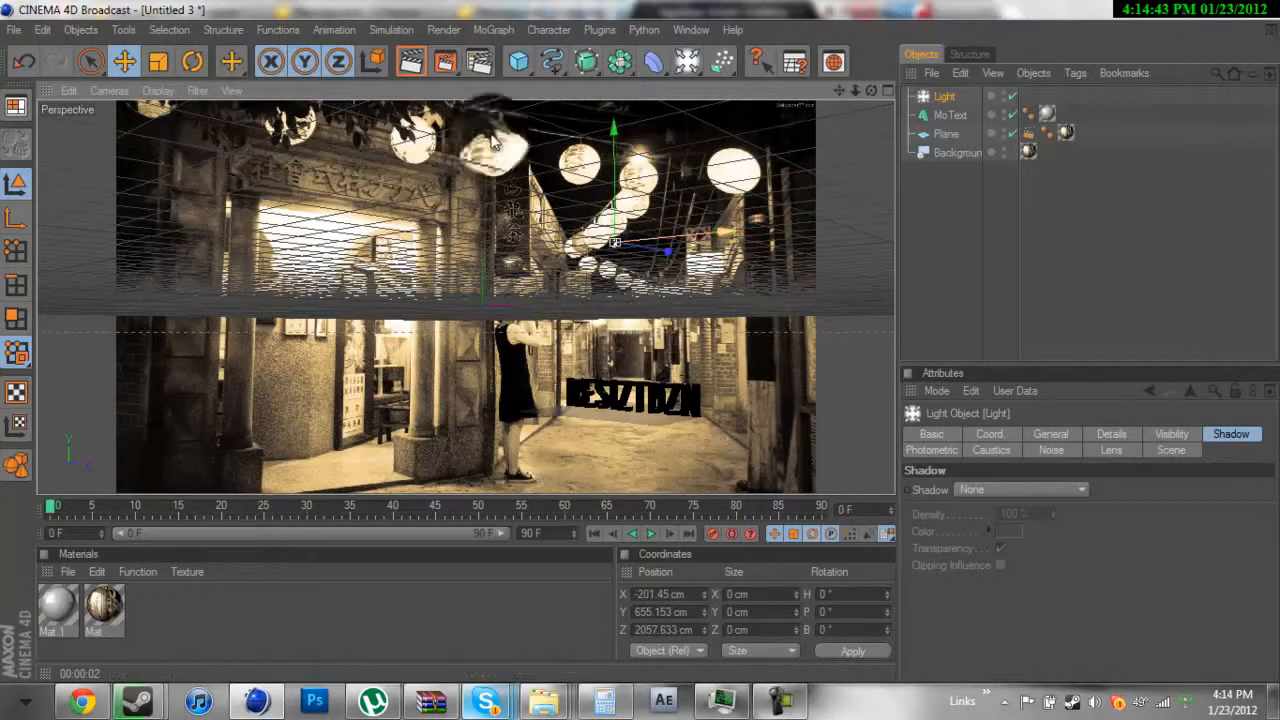
{"action": "left_click", "coordinate": [405, 70]}
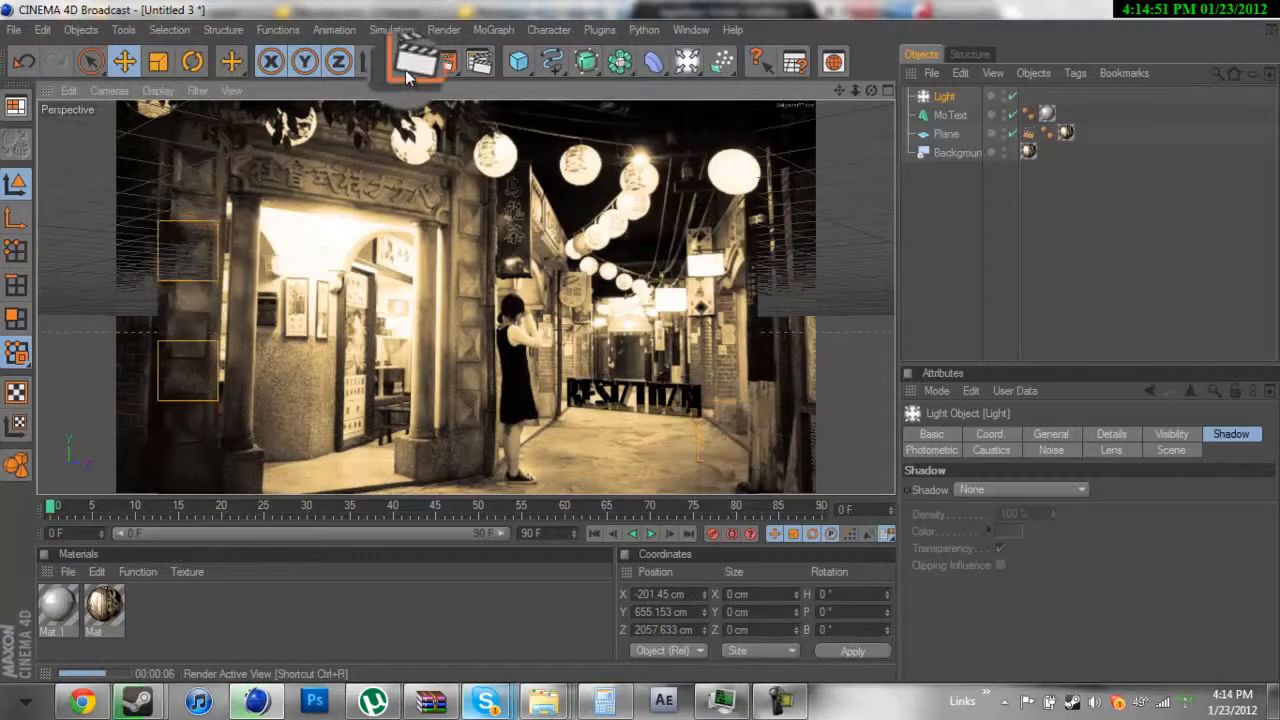
- Move the light to about X 1918 cm, Z -93 cm and render the view
{"action": "left_click", "coordinate": [952, 100]}
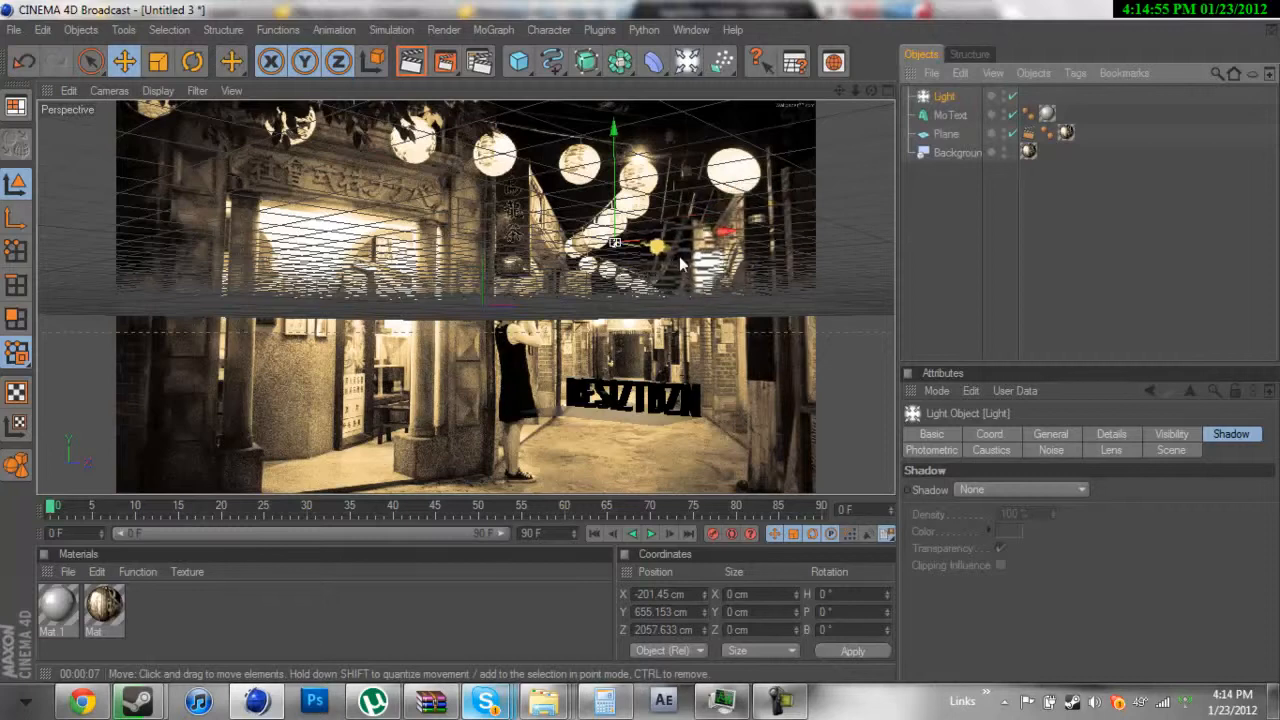
{"action": "left_click_drag", "start_coordinate": [680, 263], "coordinate": [644, 342]}
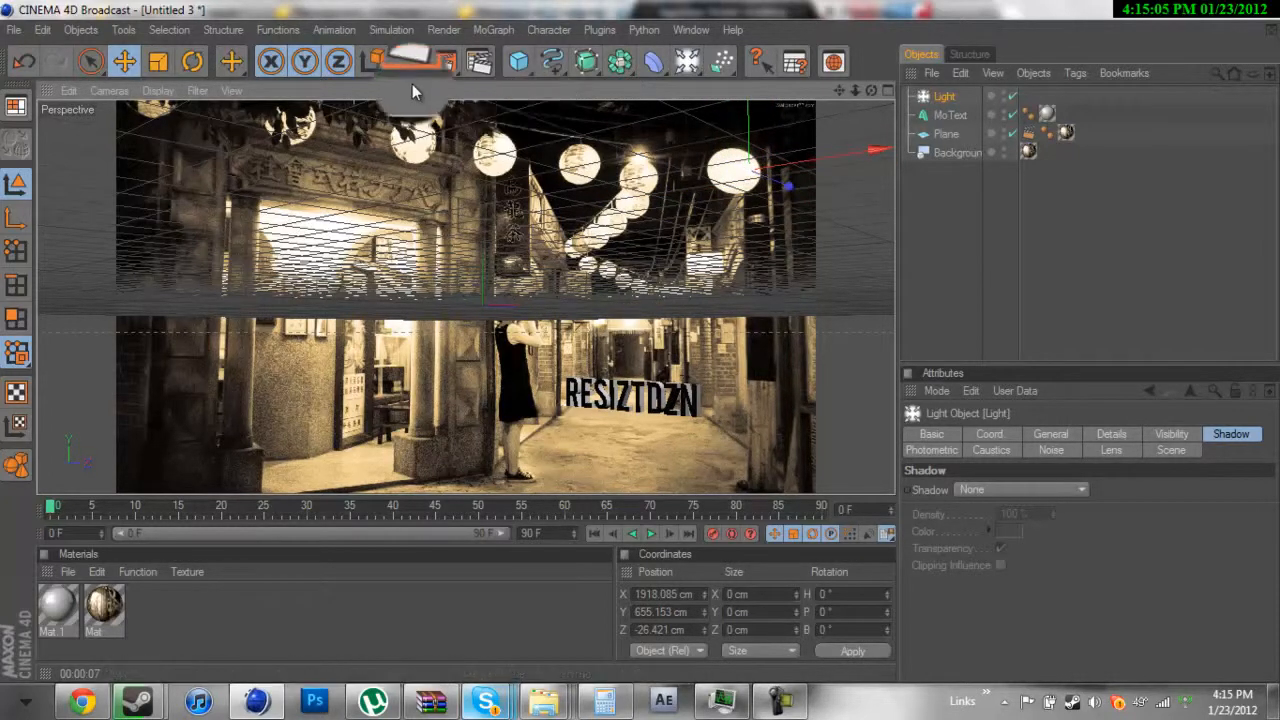
{"action": "left_click_drag", "start_coordinate": [795, 174], "coordinate": [641, 342]}
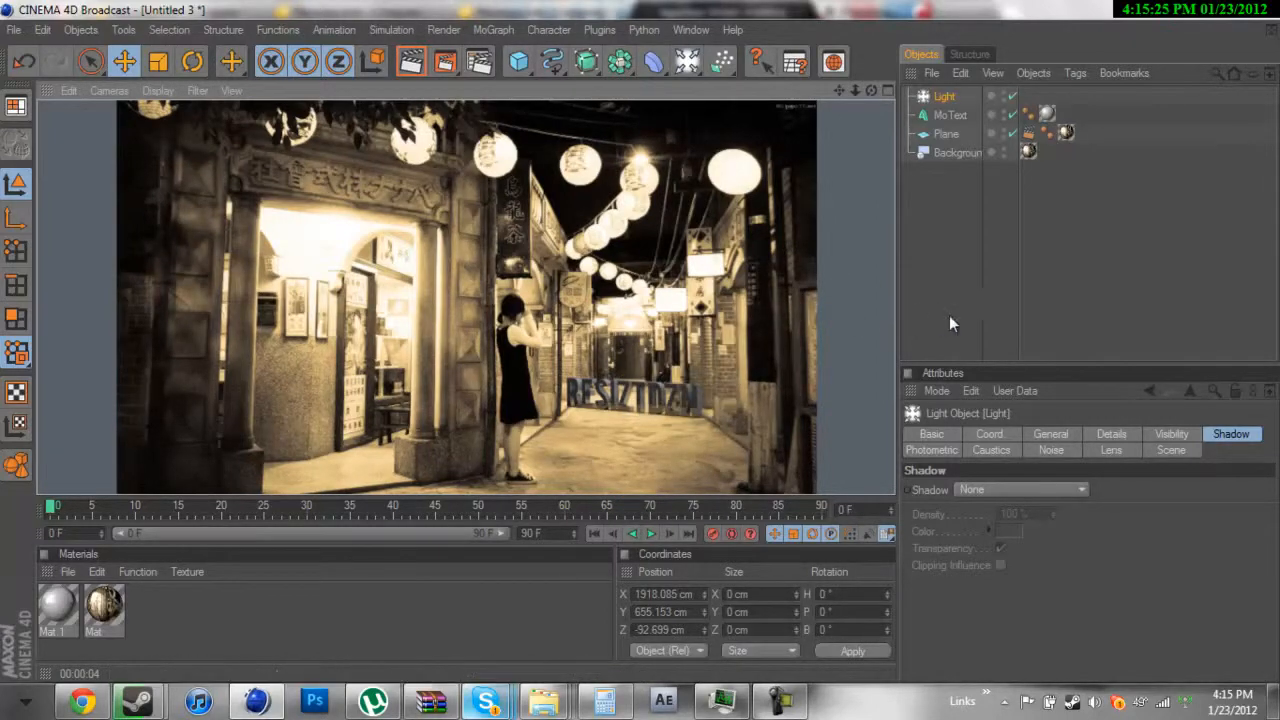
{"action": "left_click", "coordinate": [986, 316]}
- Add the Global Illumination effect to the render settings
{"action": "left_click", "coordinate": [479, 62]}
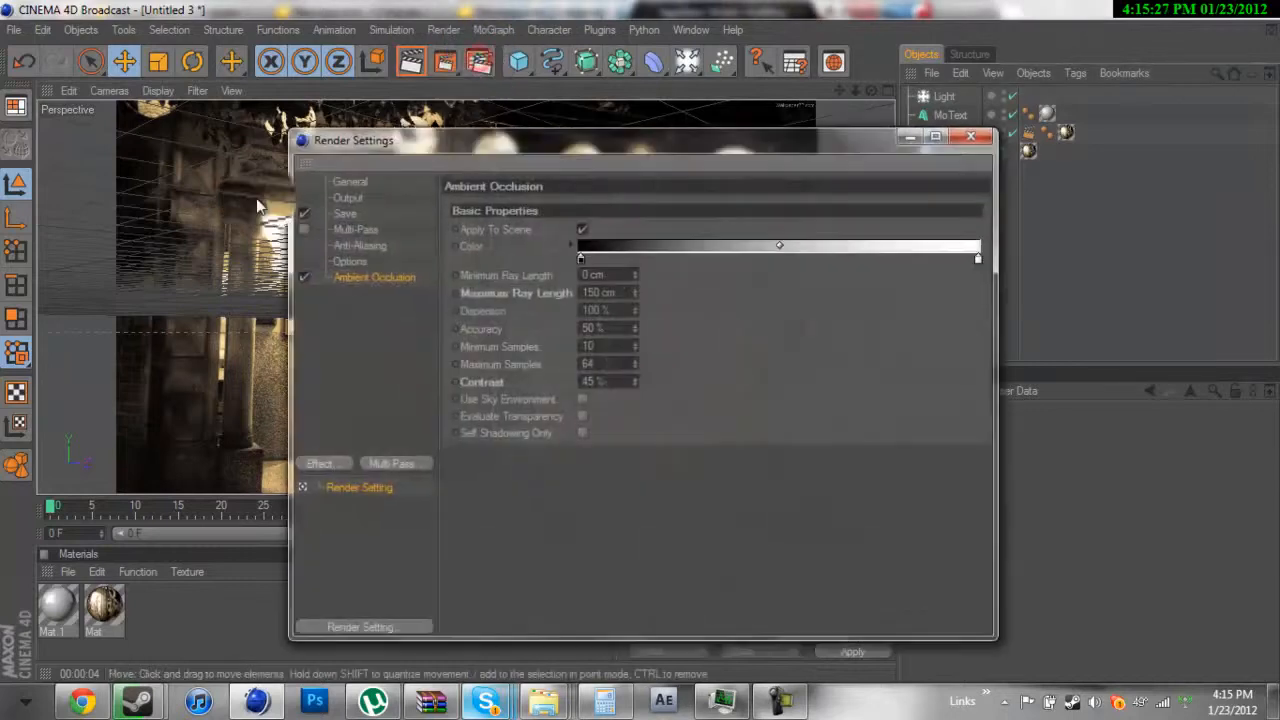
{"action": "left_click", "coordinate": [322, 465]}
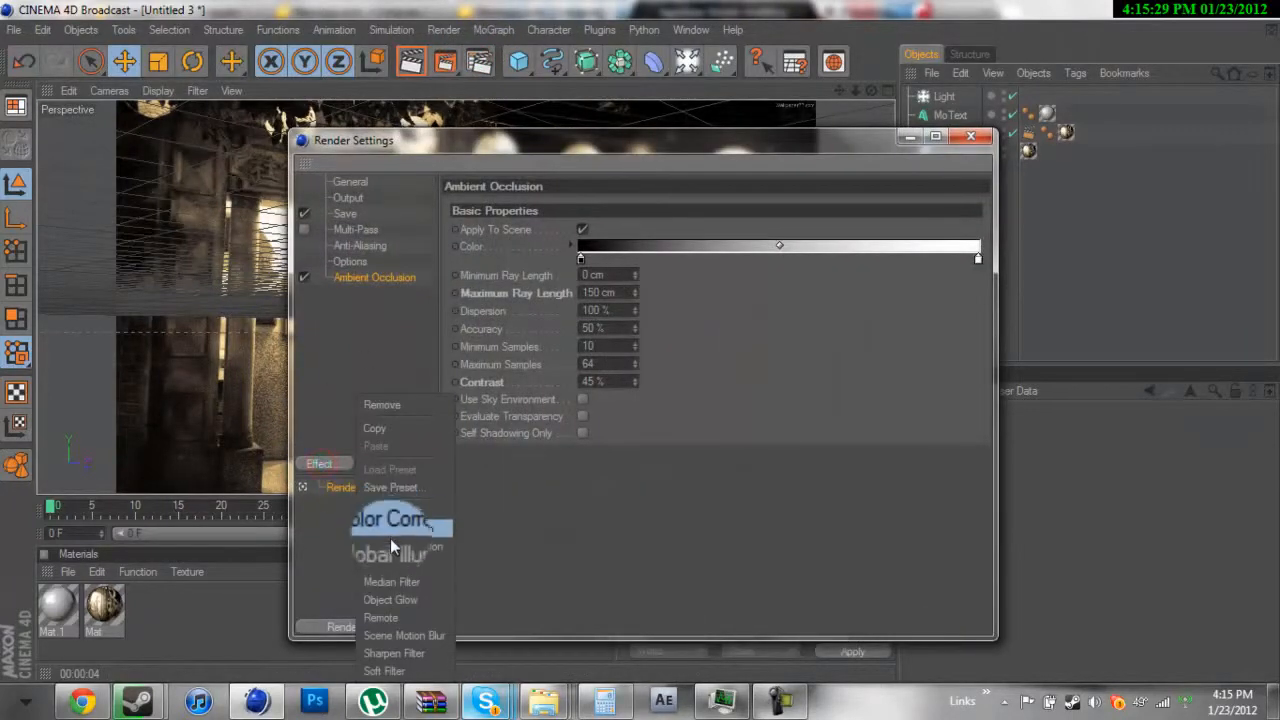
{"action": "left_click", "coordinate": [391, 544]}
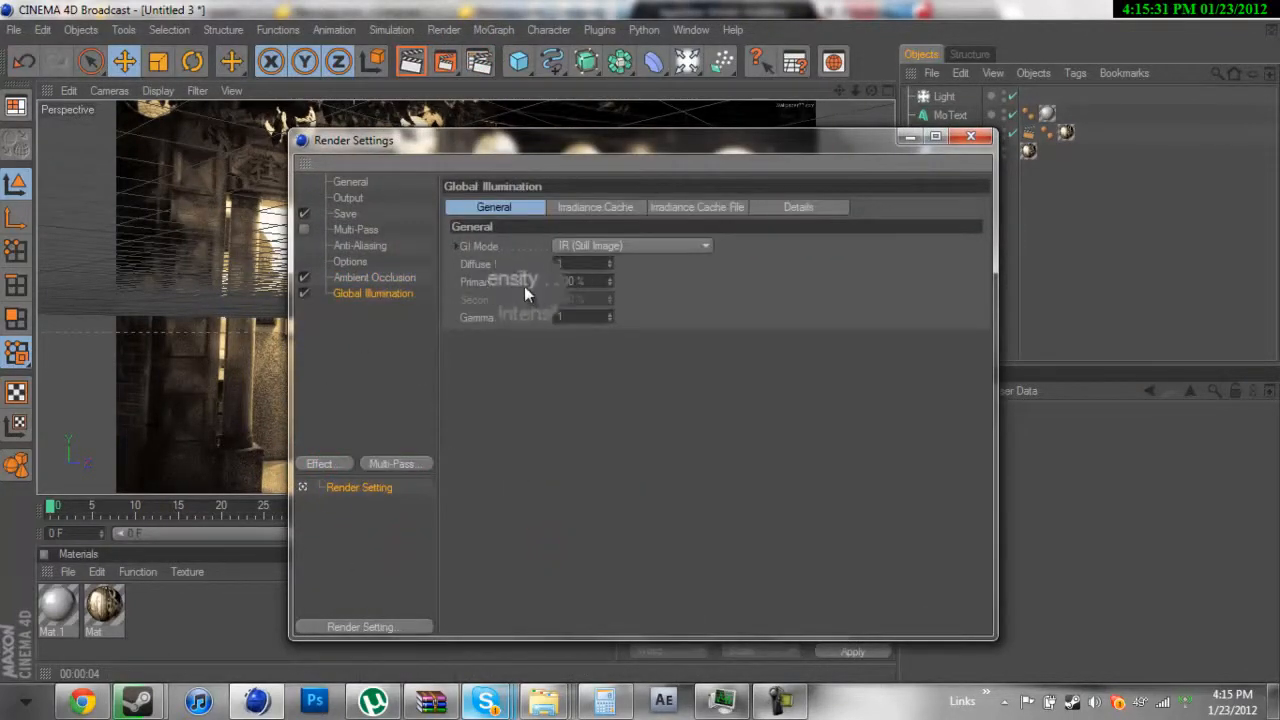
- Look through the render Options and the Global Illumination settings
{"action": "left_click", "coordinate": [352, 263]}
{"action": "left_click", "coordinate": [363, 289]}
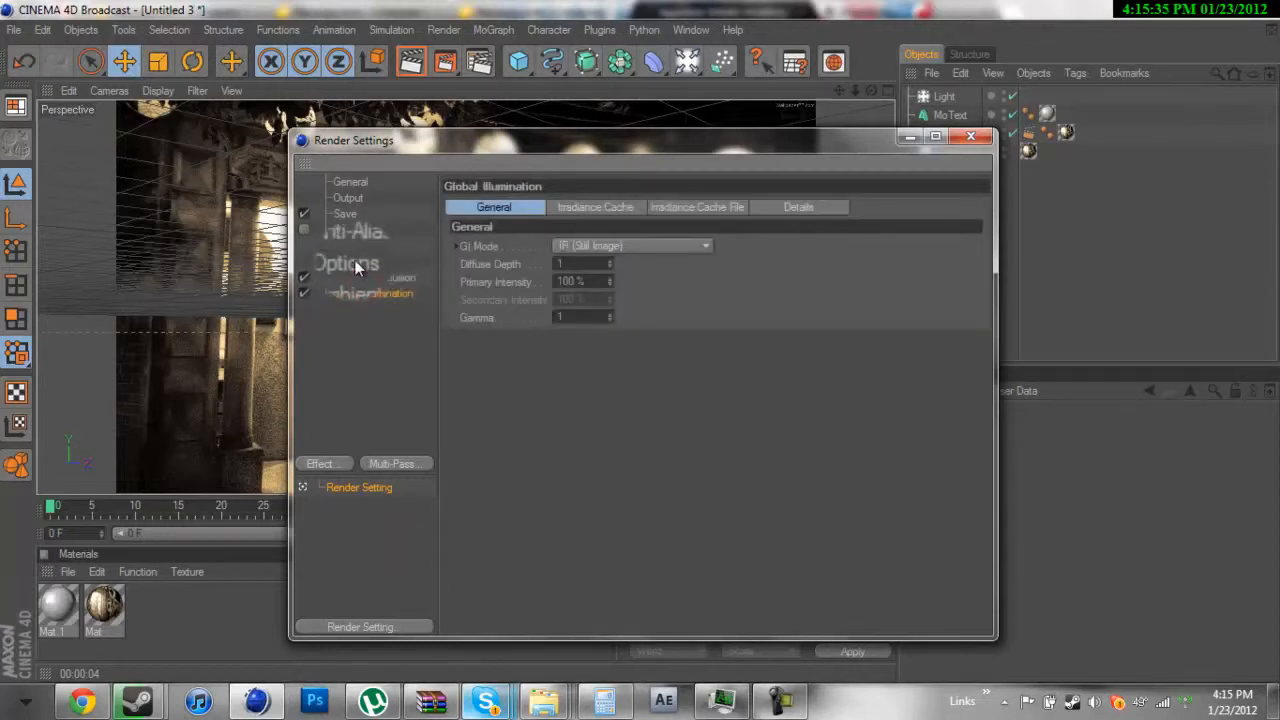
{"action": "left_click", "coordinate": [355, 262]}
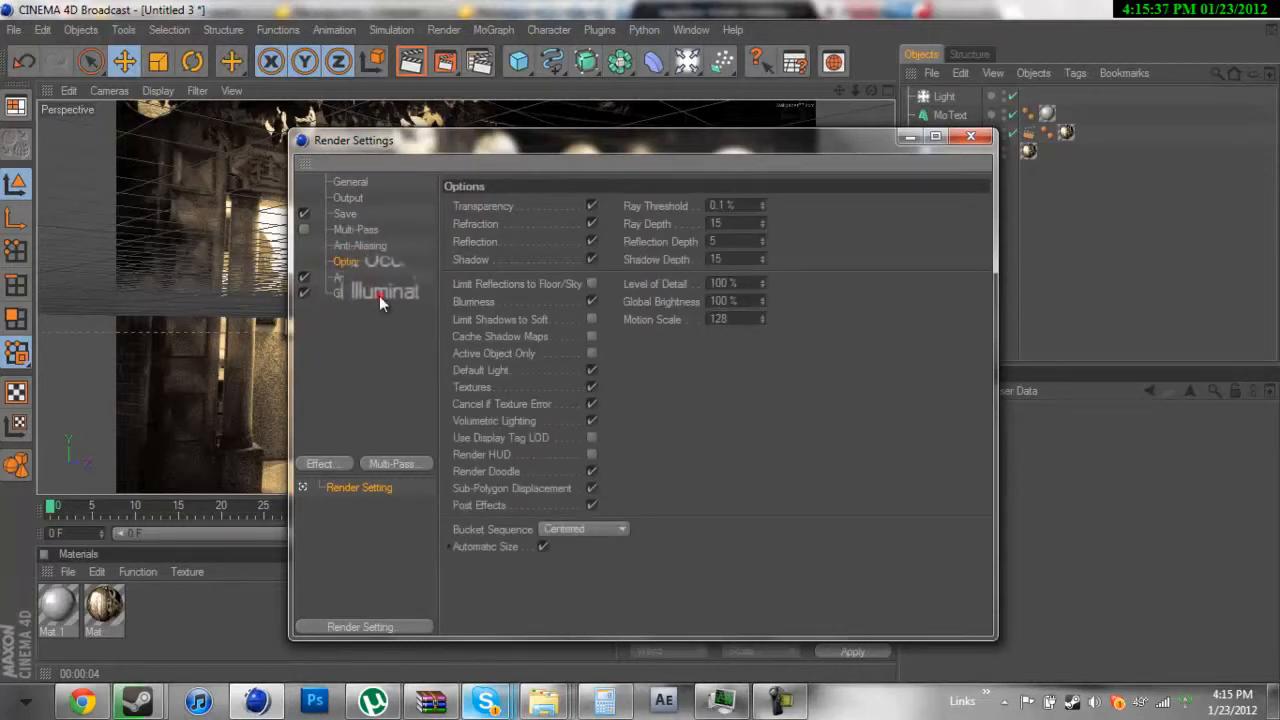
{"action": "left_click", "coordinate": [379, 295]}
{"action": "left_click", "coordinate": [361, 262]}
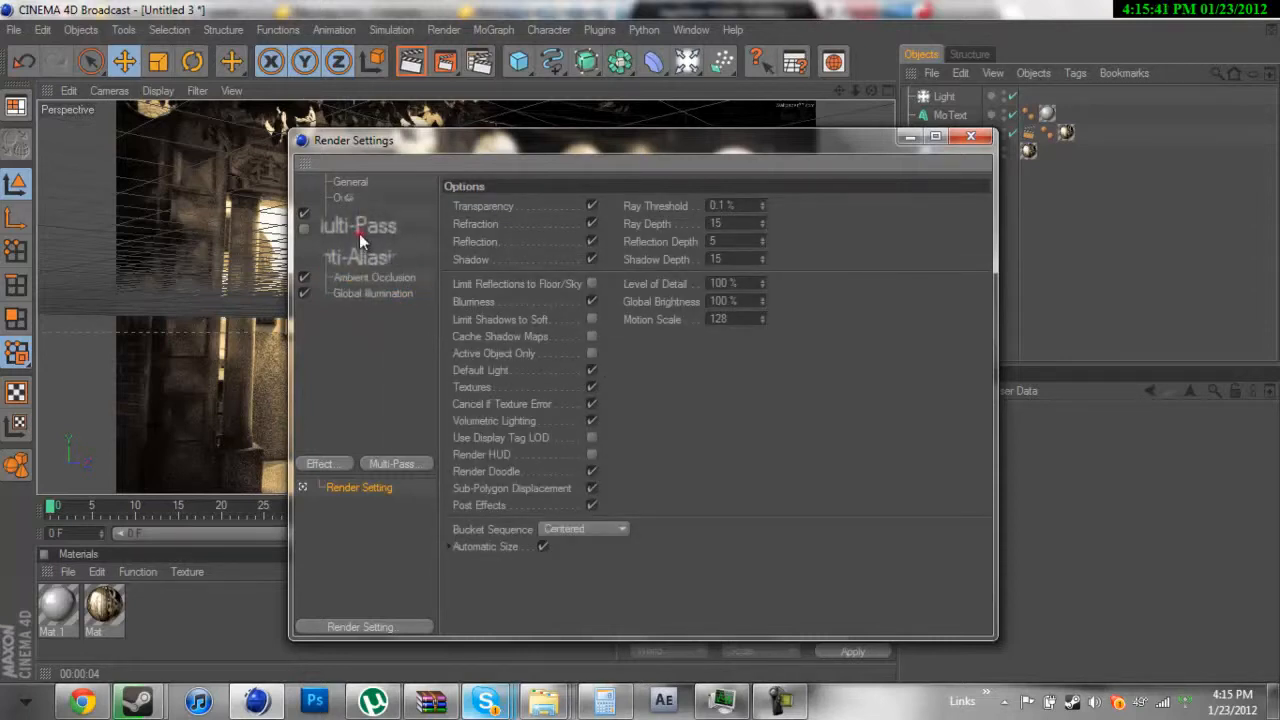
- Close the render settings and render the full scene to the Picture Viewer
{"action": "left_click", "coordinate": [359, 233]}
{"action": "left_click", "coordinate": [968, 136]}
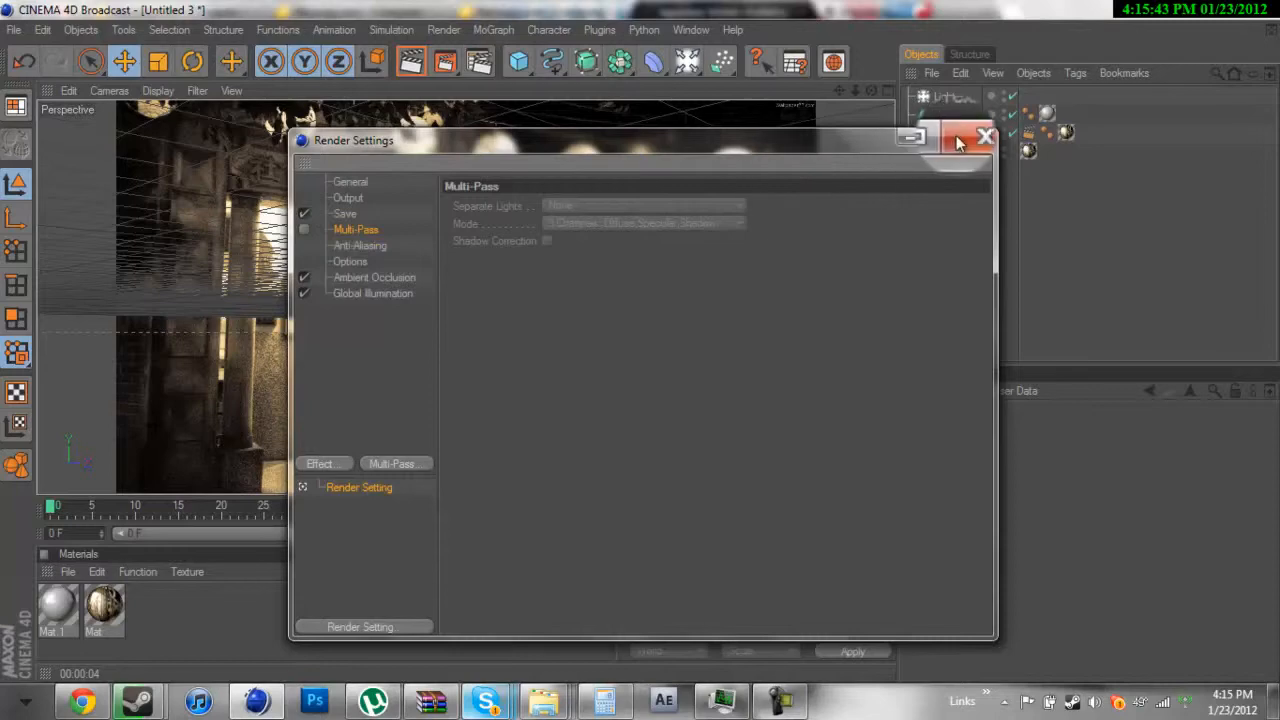
{"action": "left_click", "coordinate": [446, 63]}
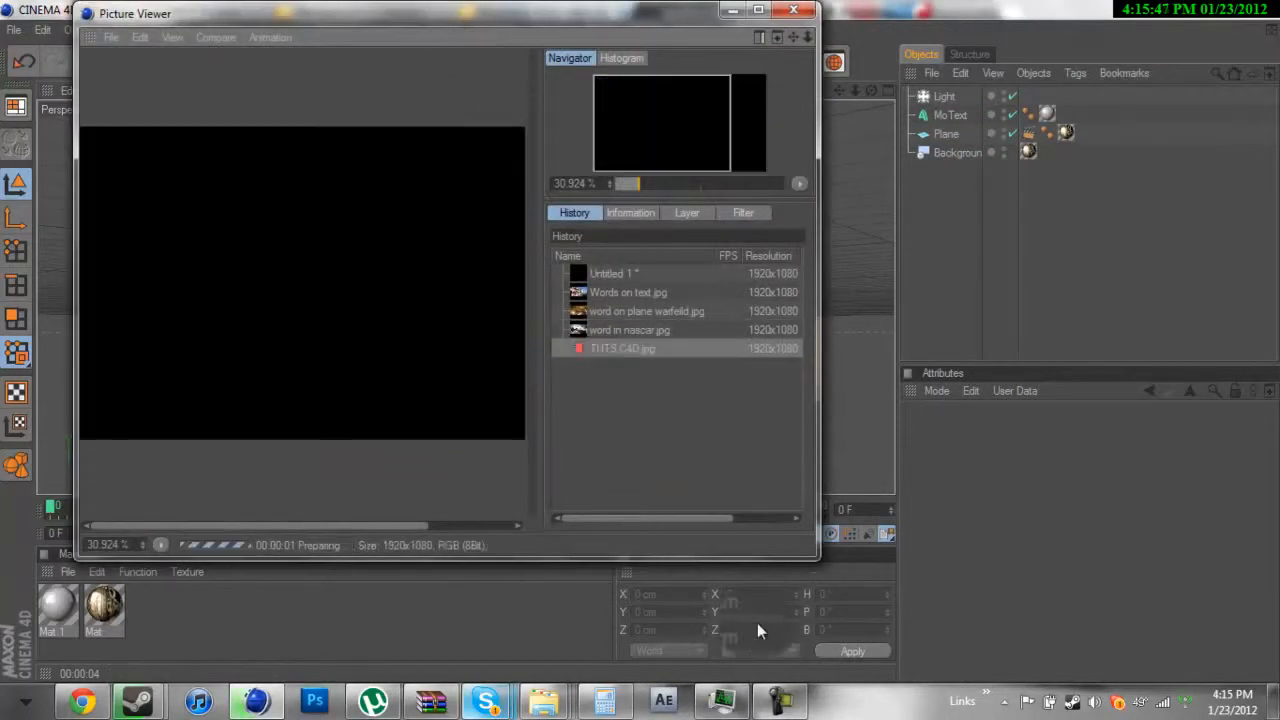
{"action": "left_click", "coordinate": [785, 700]}
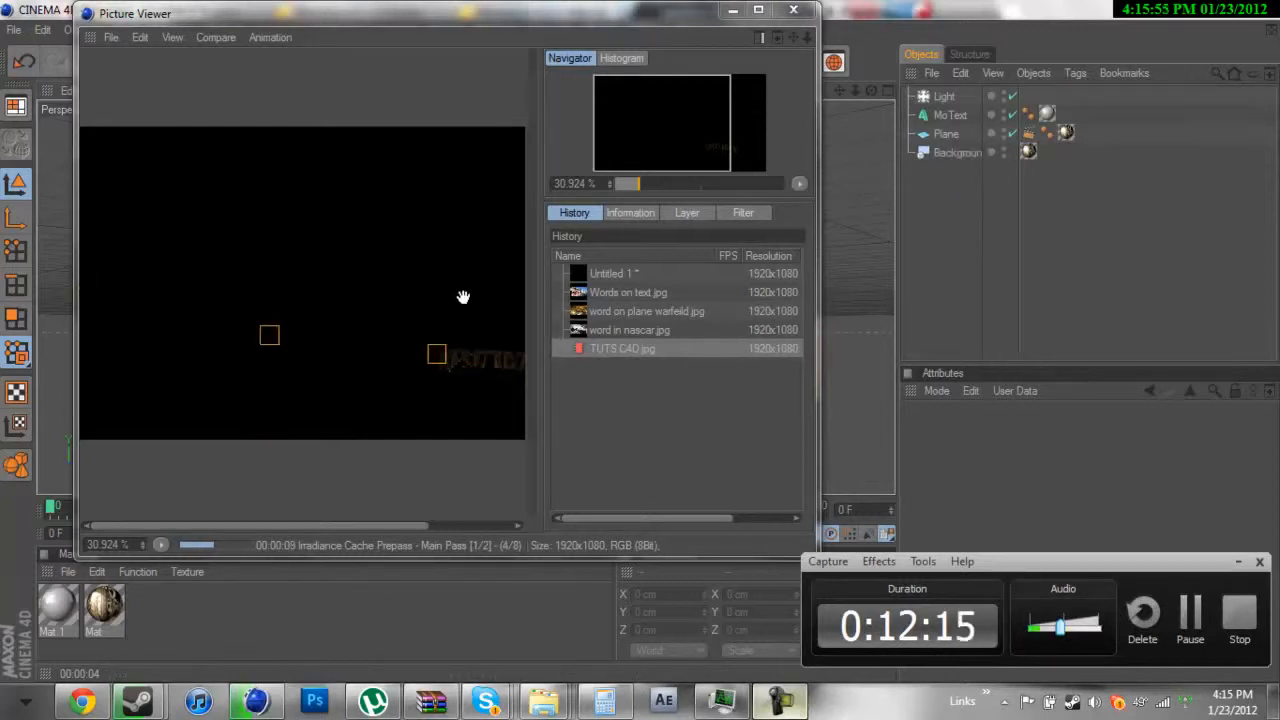
- Examine the rendered street image across its full width, including the 3D text, and minimize the Picture Viewer
{"action": "left_click_drag", "start_coordinate": [392, 526], "coordinate": [331, 510]}
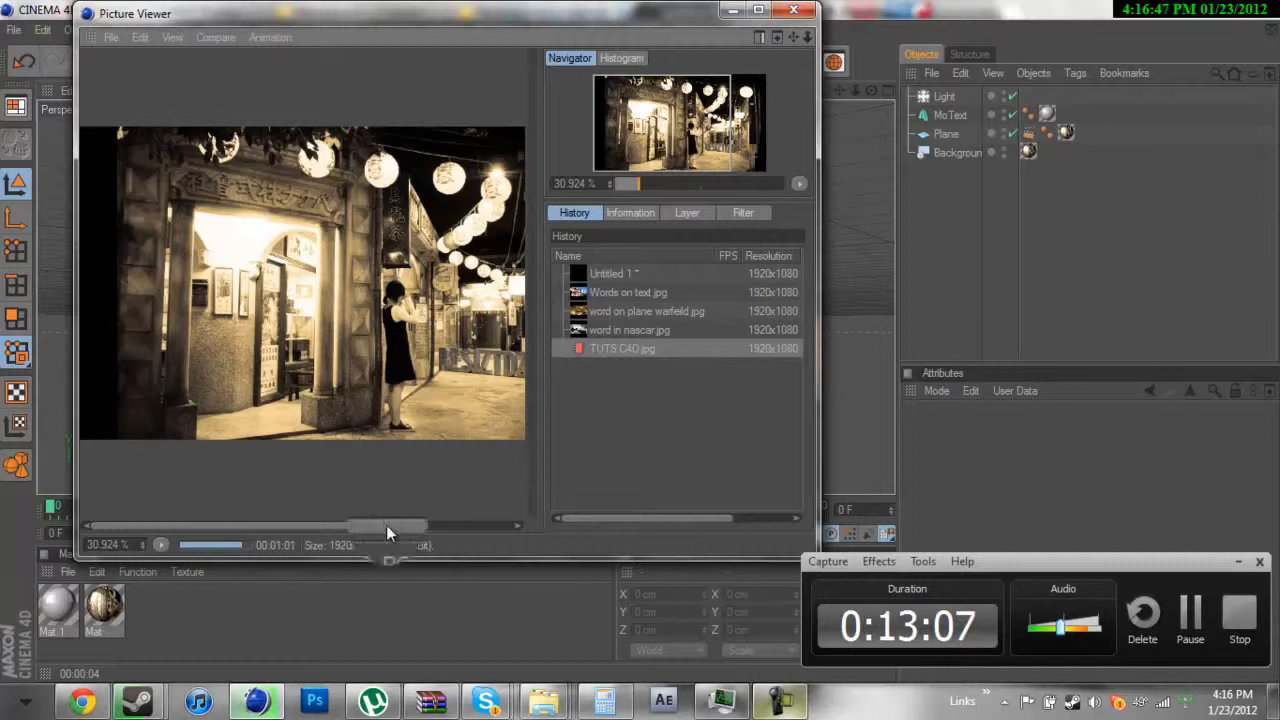
{"action": "left_click_drag", "start_coordinate": [386, 526], "coordinate": [550, 522]}
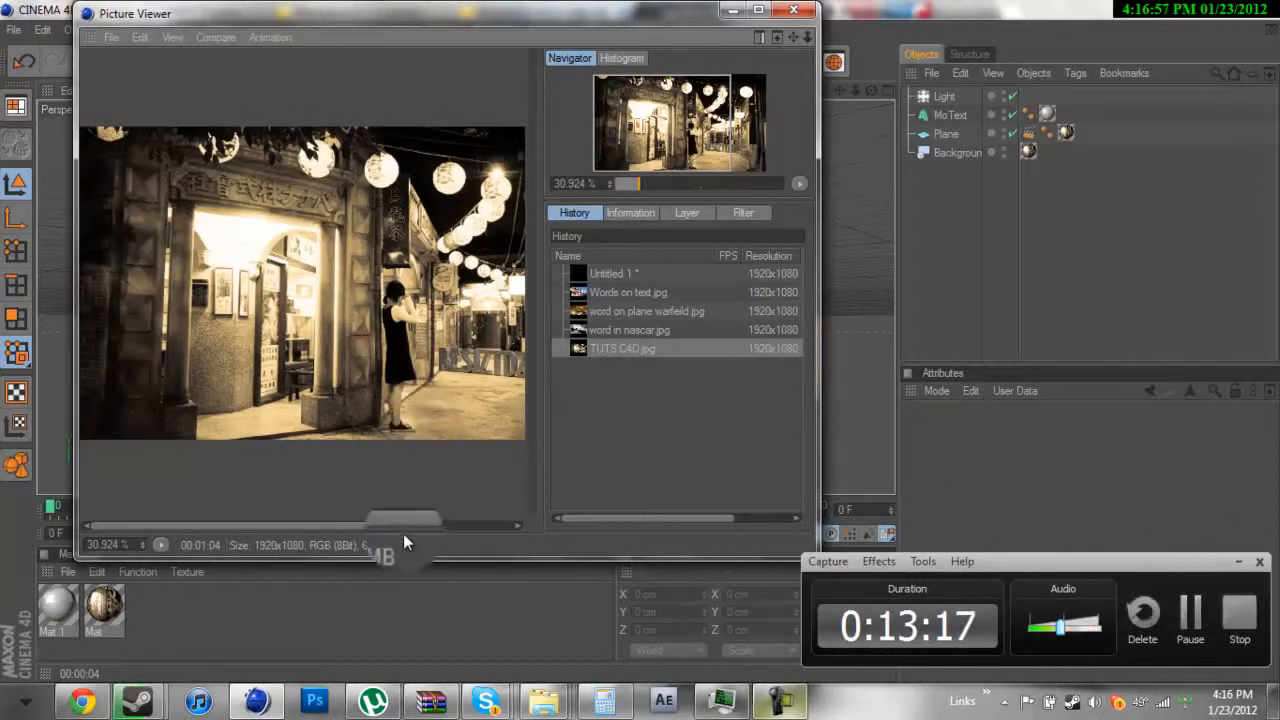
{"action": "left_click_drag", "start_coordinate": [404, 522], "coordinate": [437, 437]}
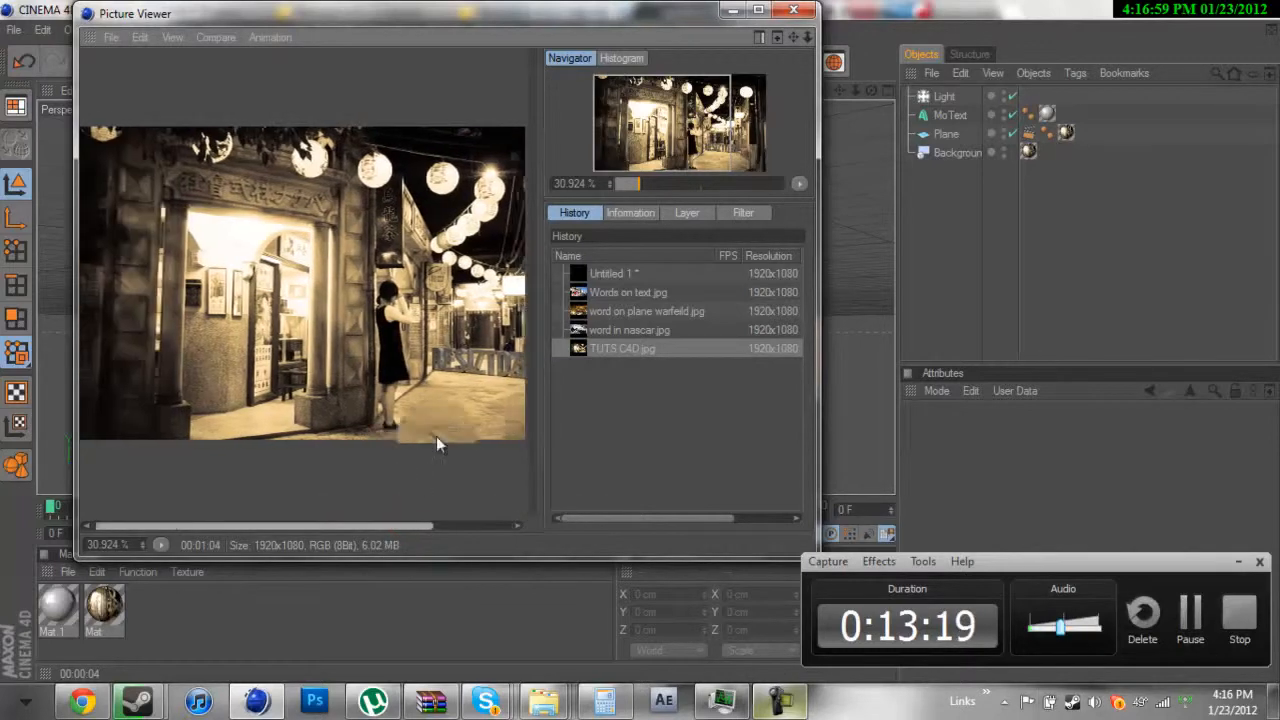
{"action": "left_click", "coordinate": [734, 10]}
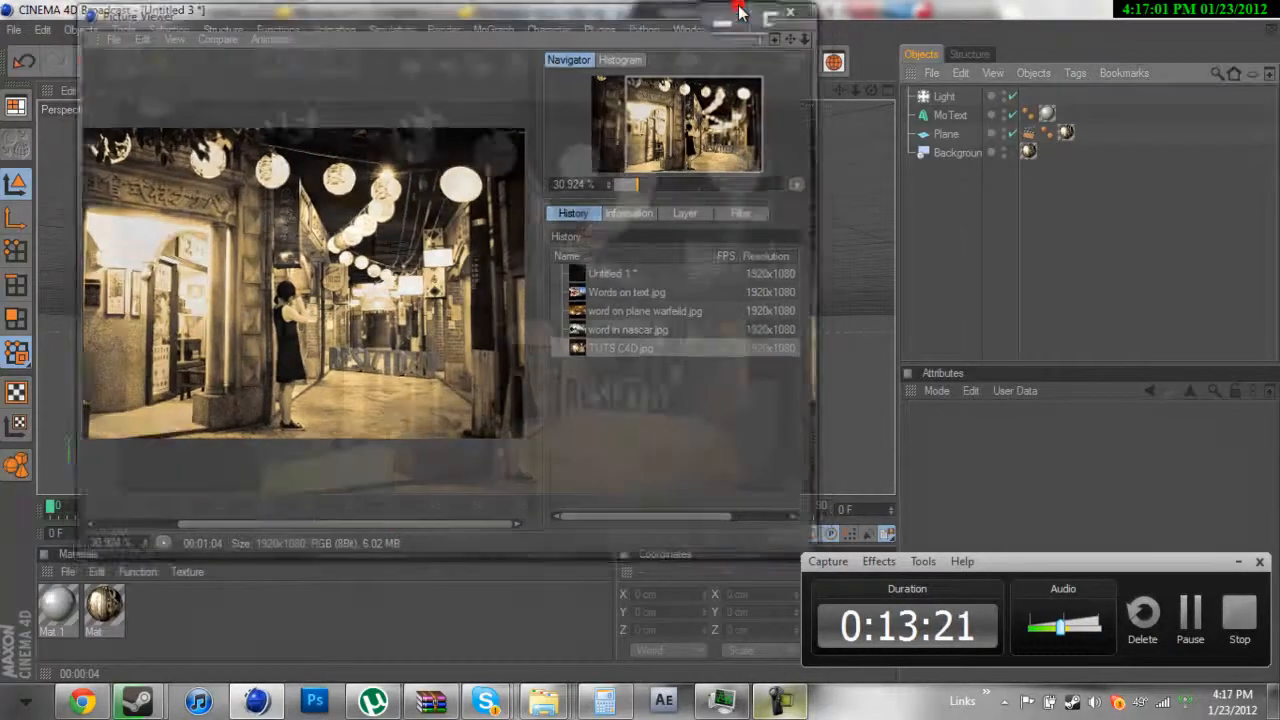
{"action": "left_click", "coordinate": [1212, 9]}
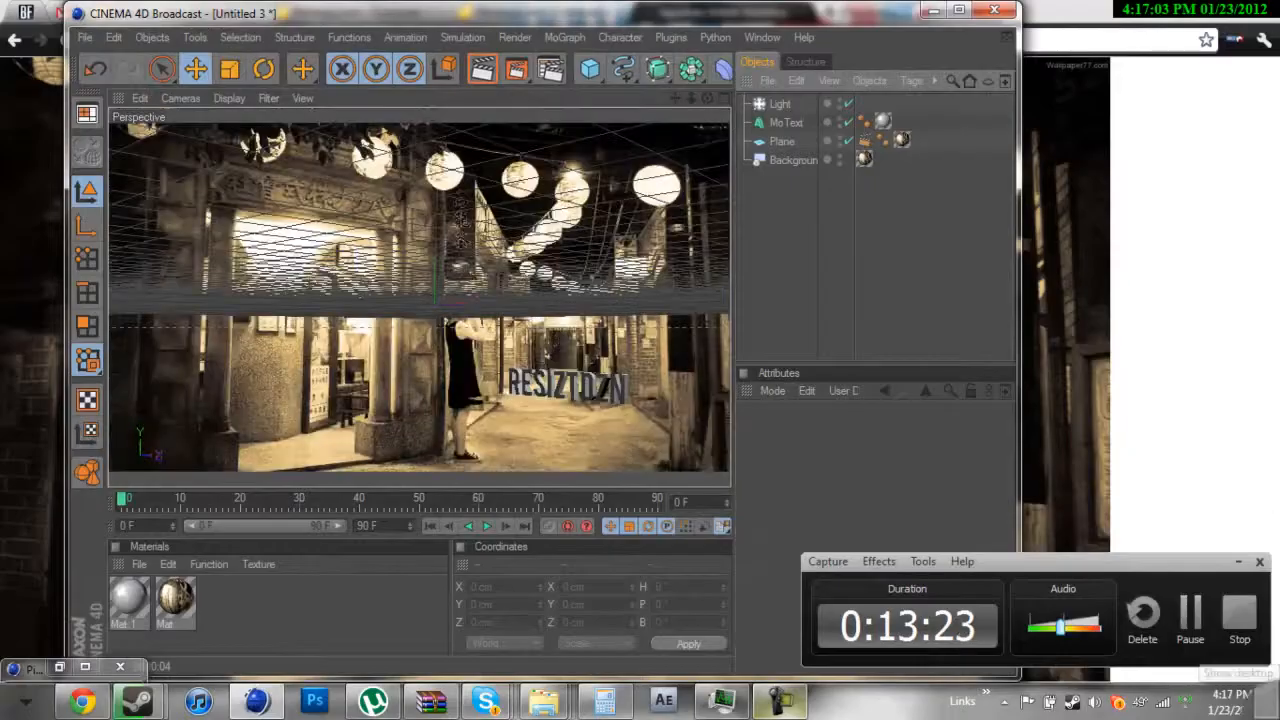
{"action": "left_click", "coordinate": [1271, 703]}
{"action": "left_click", "coordinate": [787, 697]}
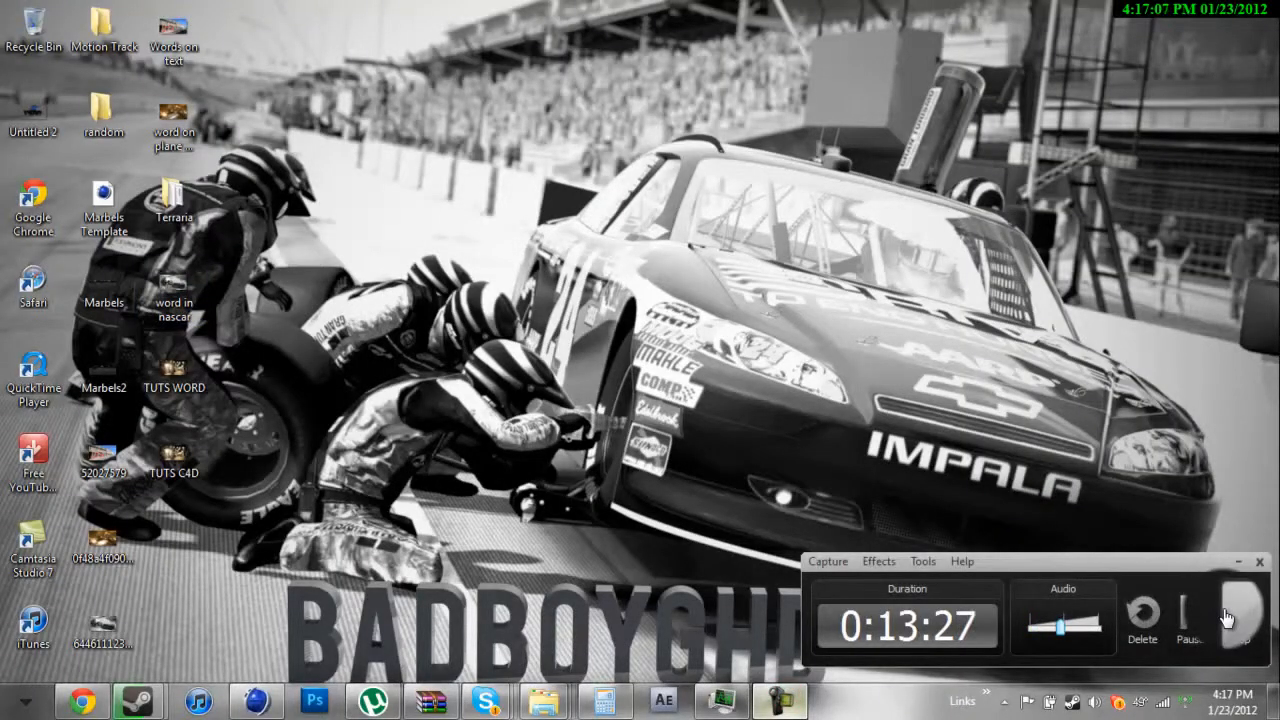
{"action": "left_click", "coordinate": [1226, 619]}
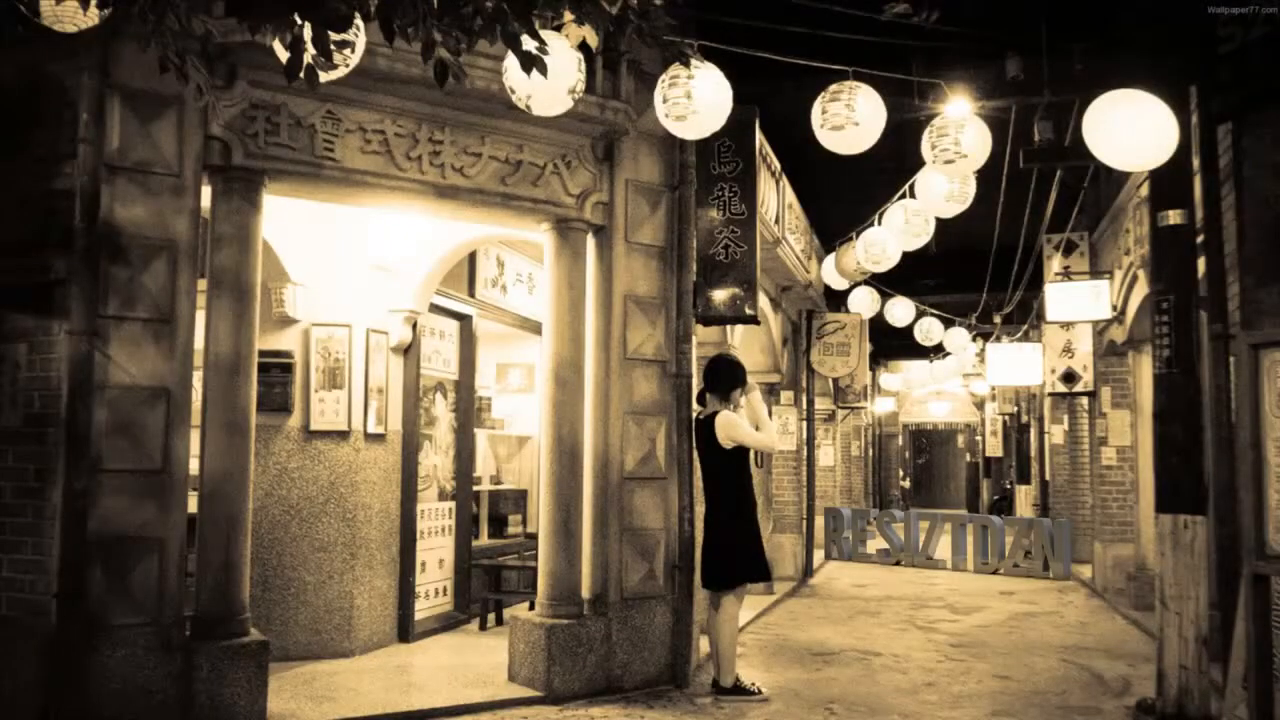